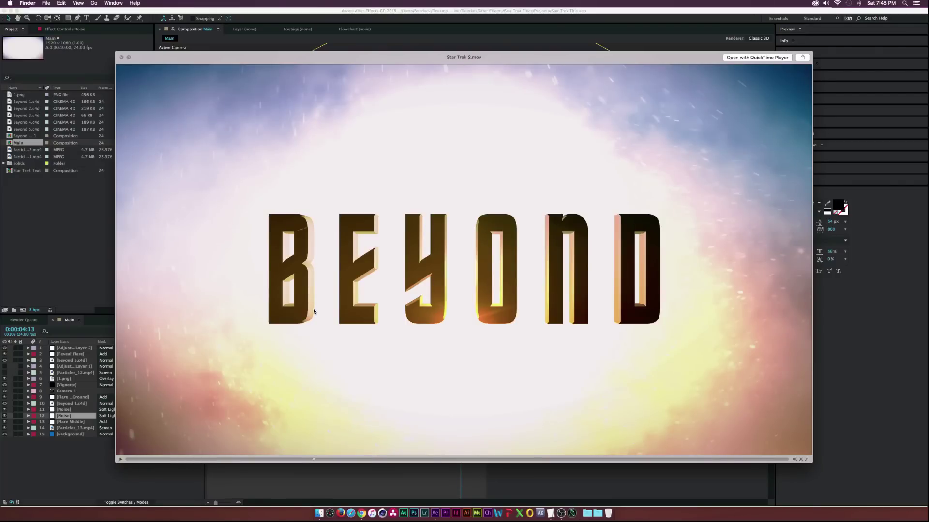
Scrub through the finished title preview, switch to After Effects, and create a composition named Tut Main.
left_click_drag(284, 324, 447, 273)
key("super+Tab")
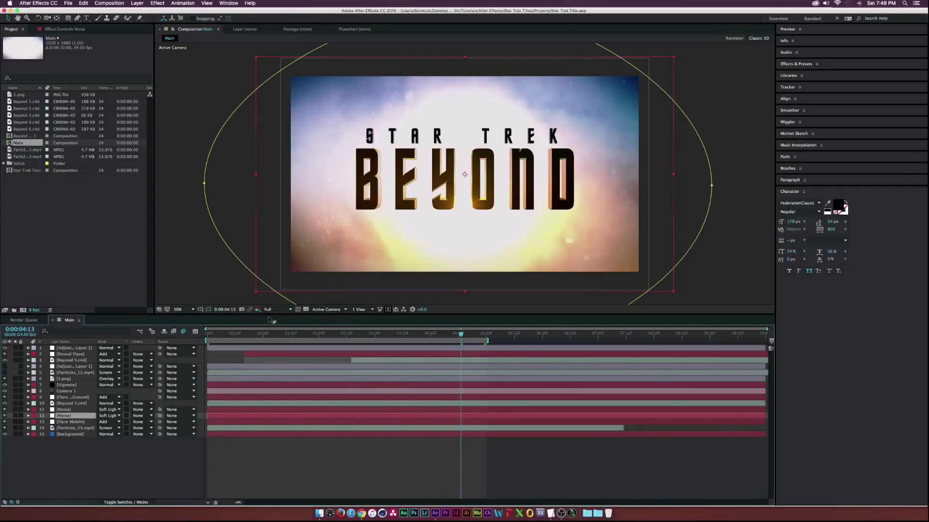
left_click(25, 310)
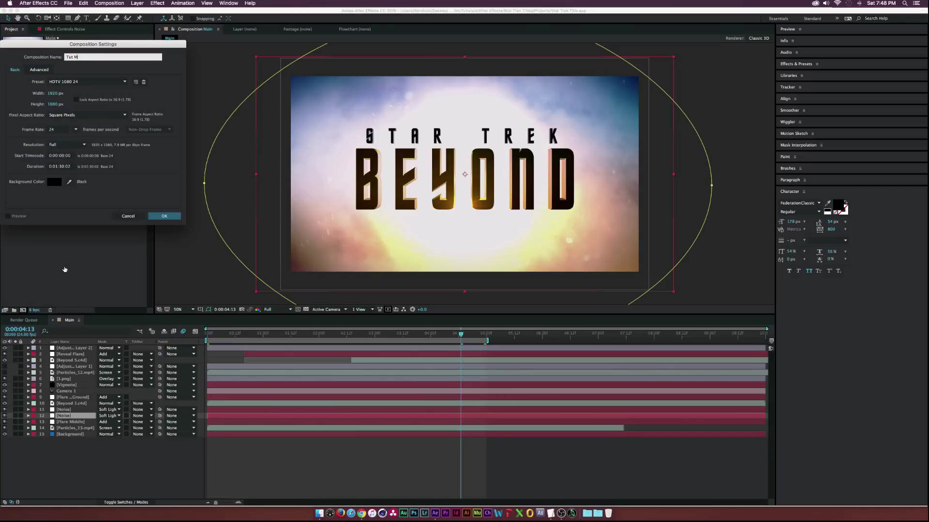
key("Return")
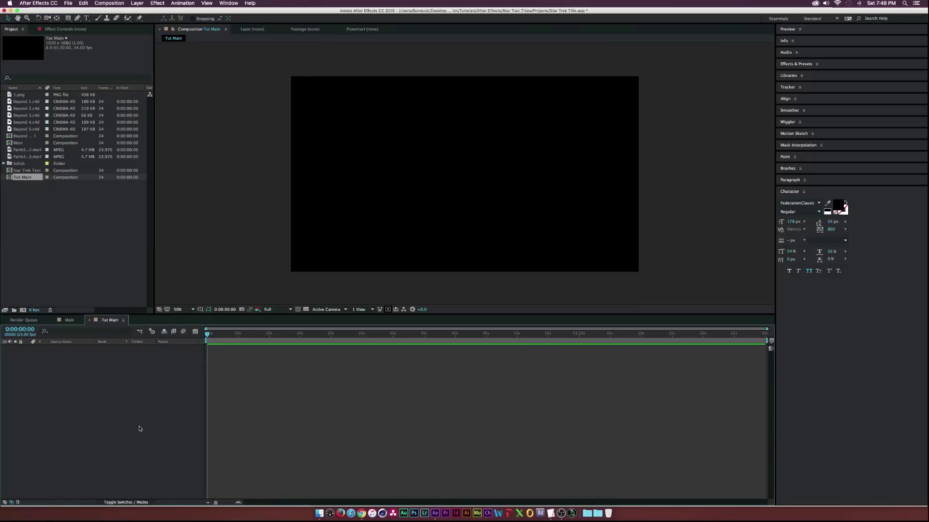
Add a full-size black solid named BG to the Tut Main composition.
key("super+y")
type("BG")
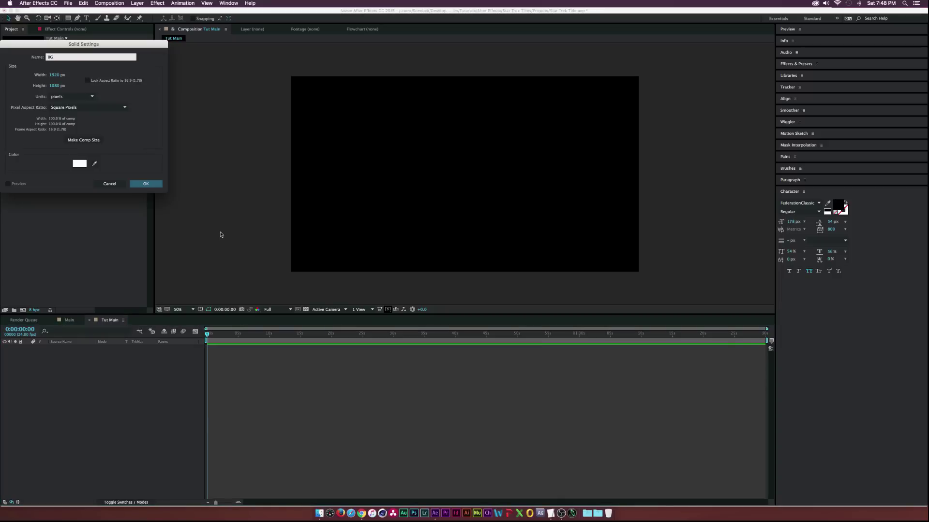
left_click(76, 164)
left_click_drag(40, 88, 4, 149)
left_click(165, 54)
left_click(144, 185)
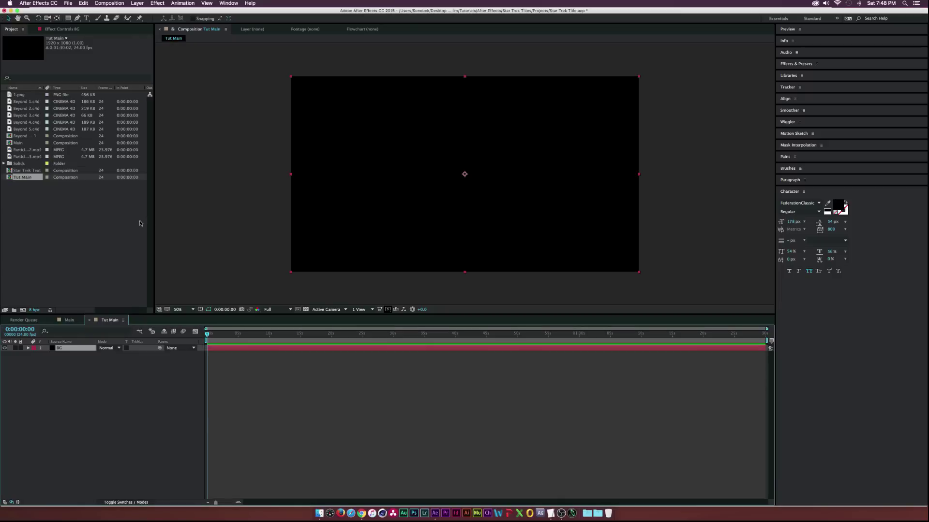
Add a second black solid layer named Noise above BG.
left_click(138, 3)
mouse_move(139, 12)
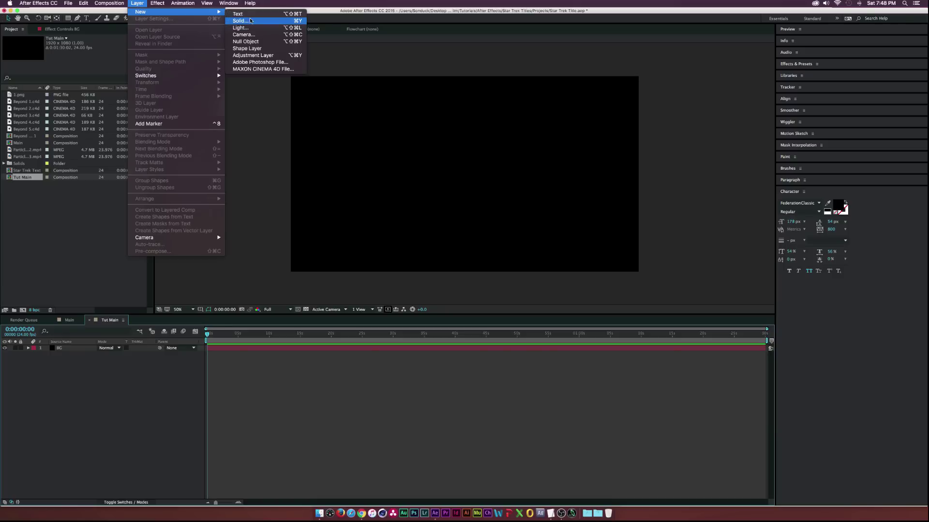
left_click(239, 19)
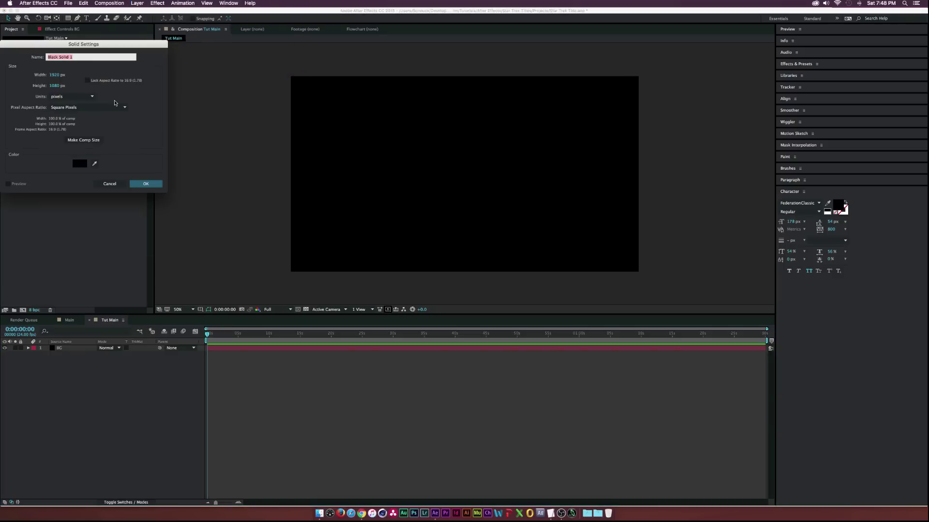
type("Noise")
key("Return")
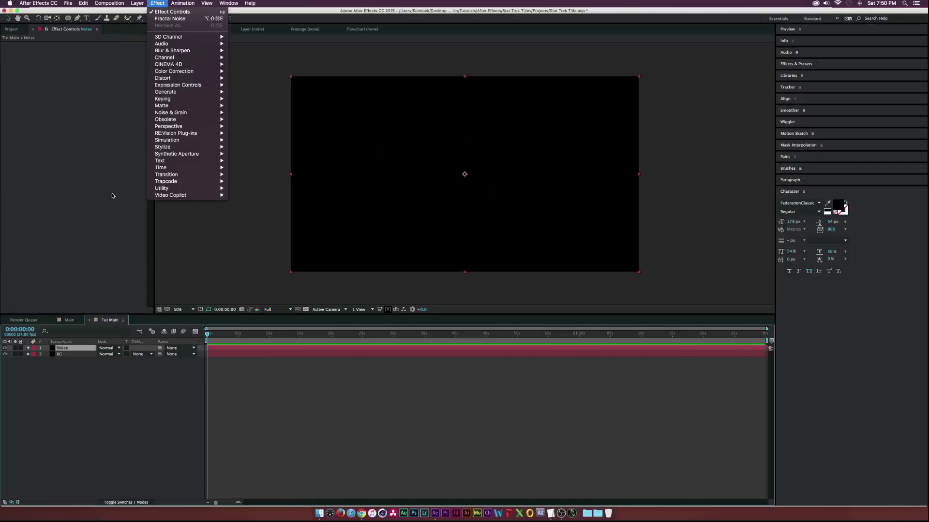
Apply the Fractal Noise effect to the Noise layer.
key("Escape")
left_click(163, 3)
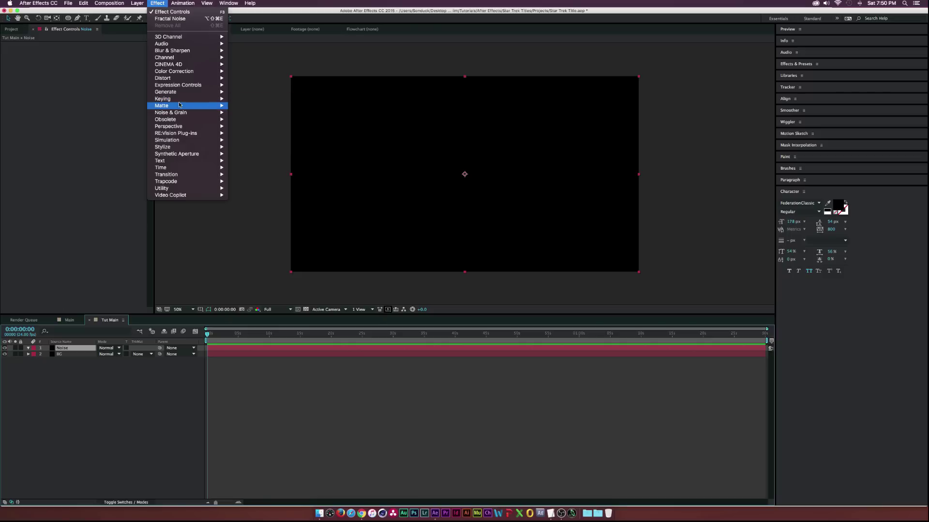
mouse_move(193, 112)
left_click(274, 127)
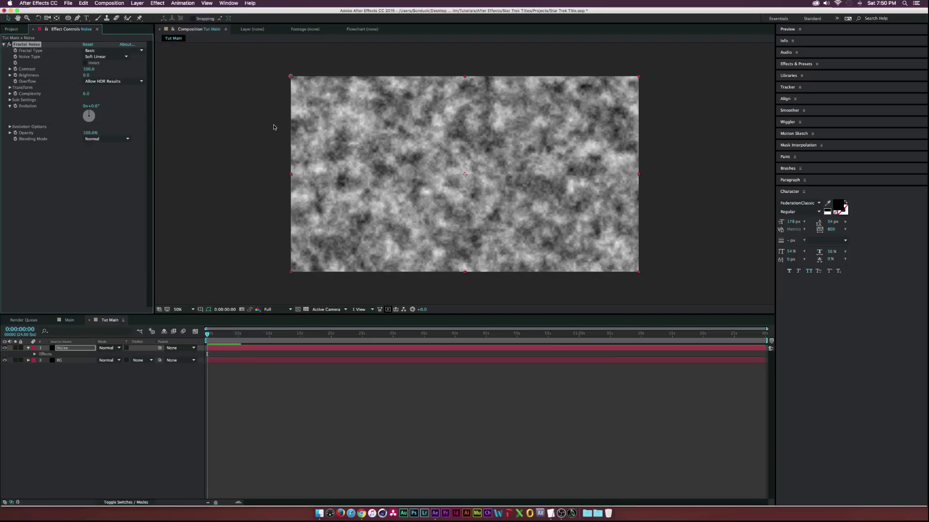
Adjust the Fractal Noise to contrast 231, brightness 8, Soft Clamp overflow and a uniform scale of 538.
mouse_move(88, 69)
left_mouse_down()
mouse_move(137, 69)
mouse_move(90, 75)
left_mouse_up()
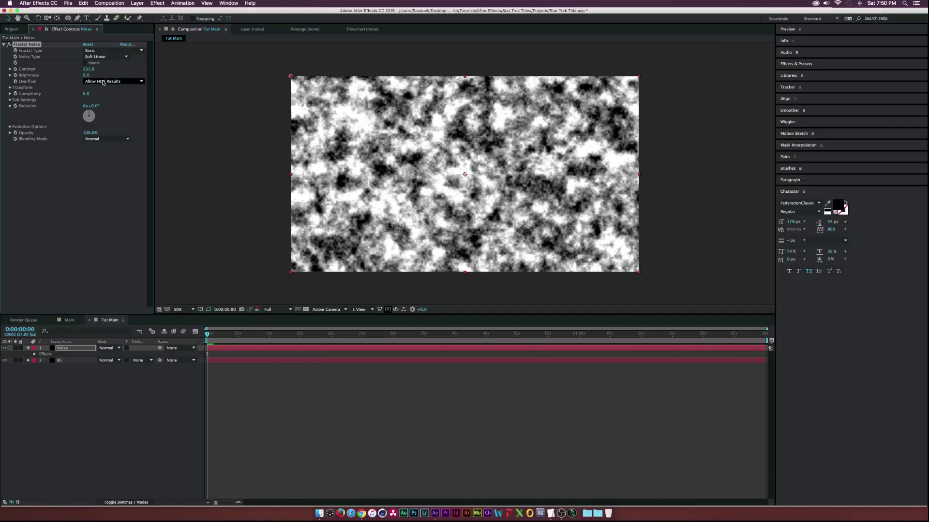
left_click(96, 81)
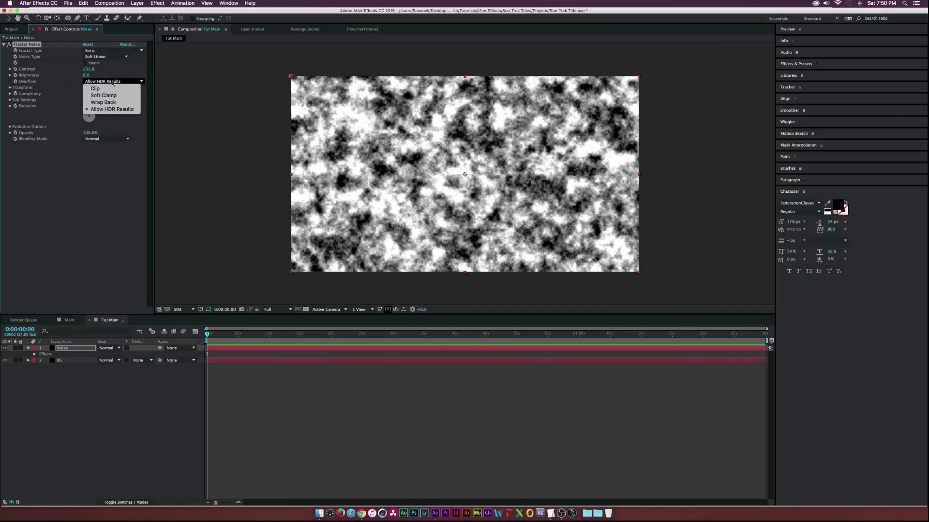
left_click(93, 96)
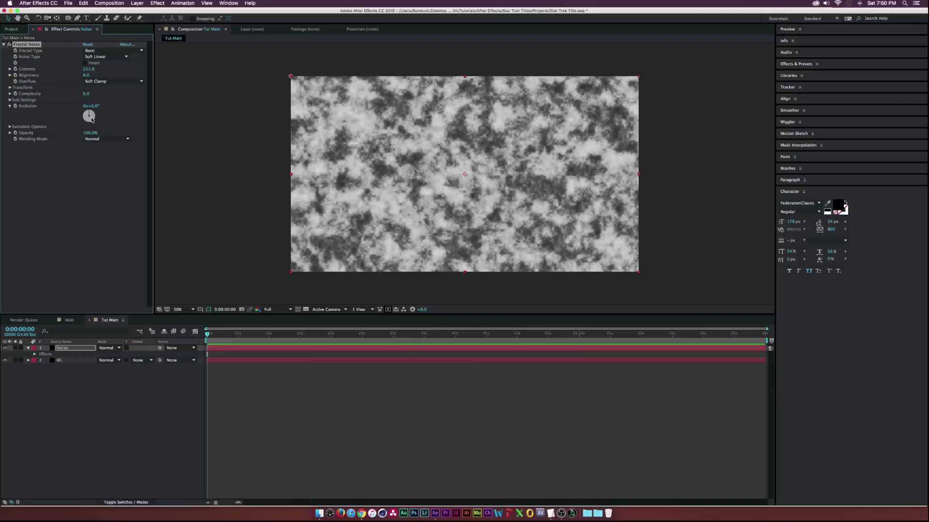
left_click(9, 88)
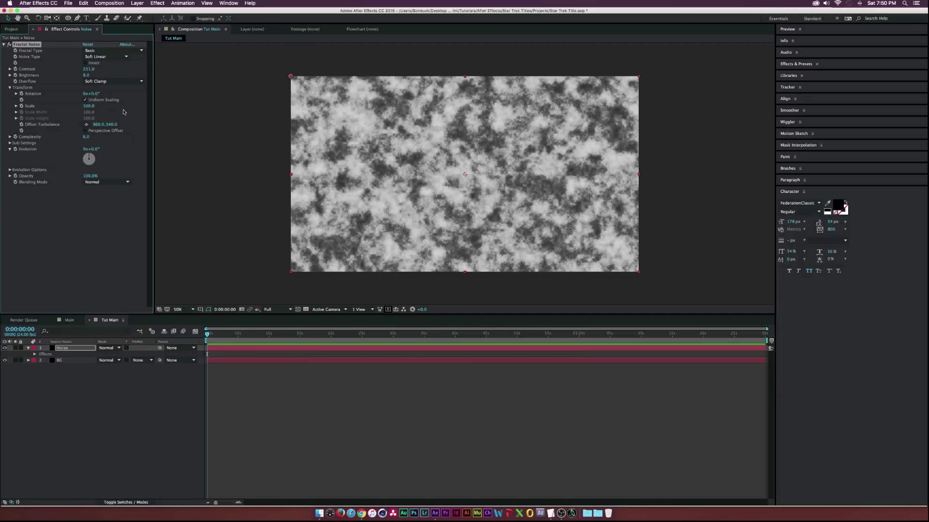
left_click_drag(85, 106, 232, 108)
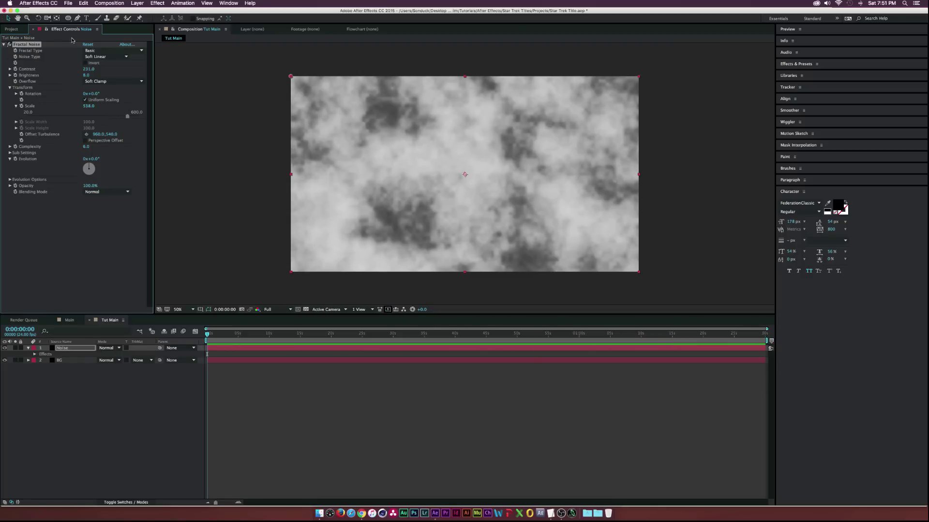
Add a full-frame elliptical mask to the Noise layer and feather its edge.
left_click_drag(68, 18, 97, 32)
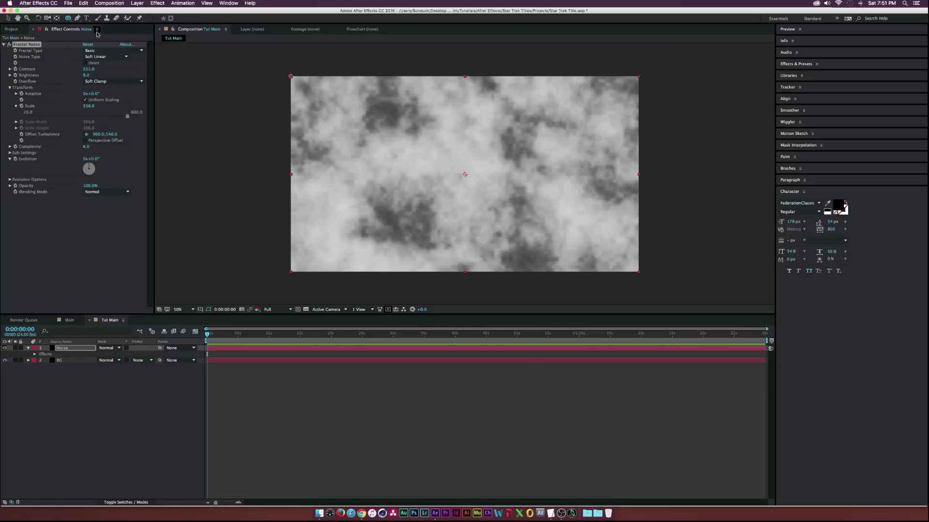
double_click(68, 18)
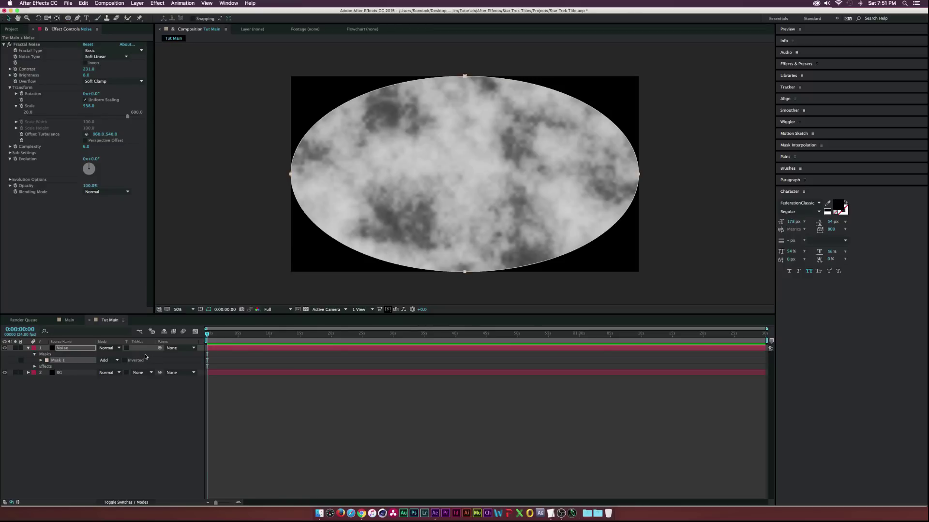
key("f")
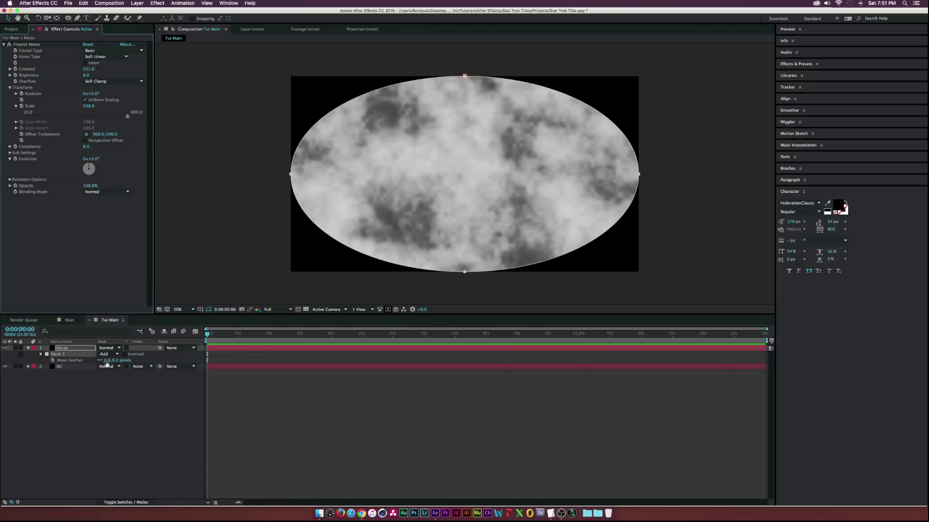
left_click_drag(107, 361, 150, 362)
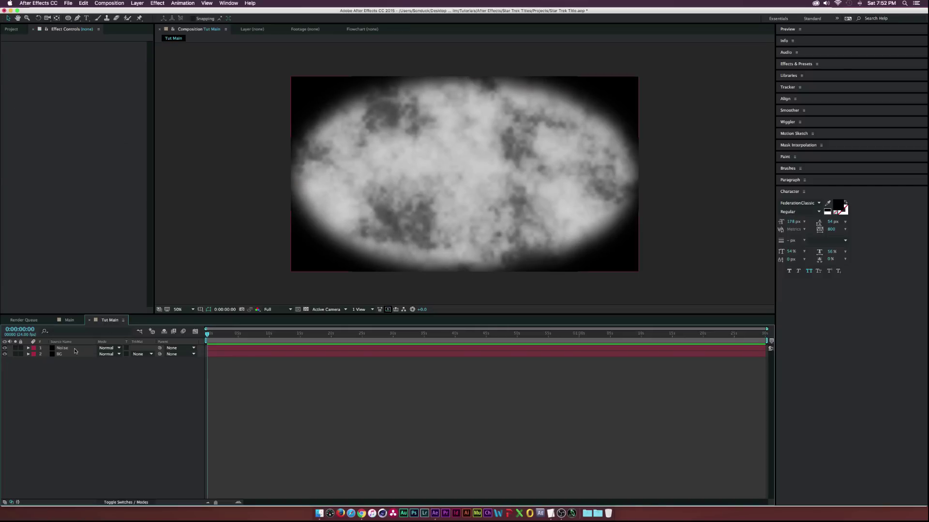
Scale up the Noise layer uniformly so it extends beyond the composition frame.
left_click(74, 349)
key("s")
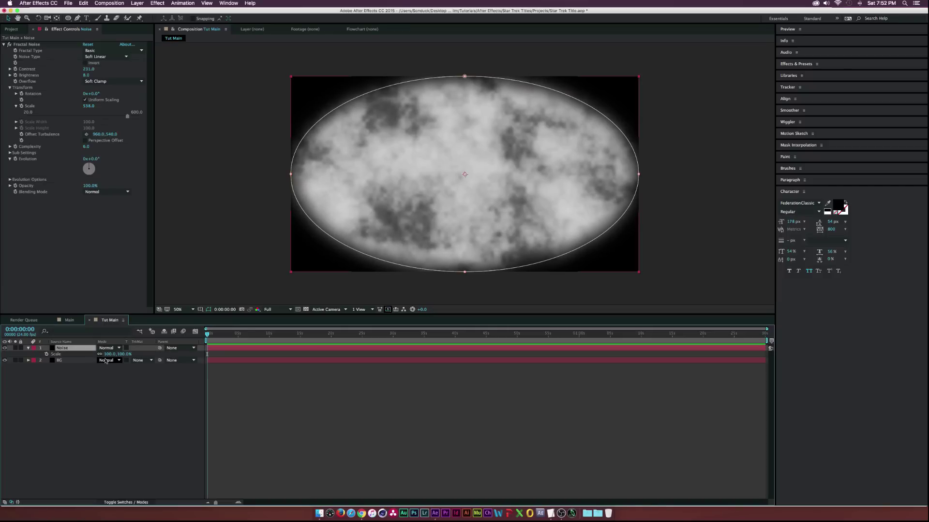
left_click_drag(107, 355, 115, 354)
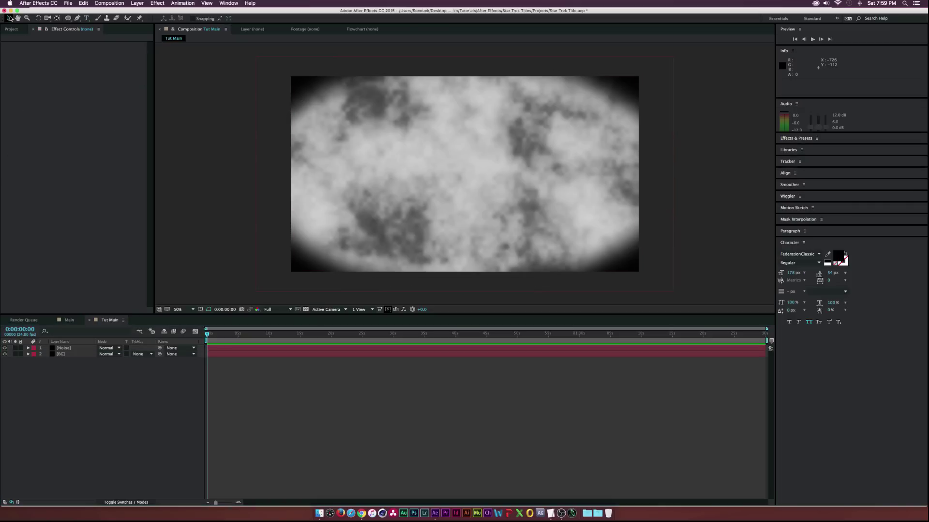
Create a text layer reading "Beyond" near the middle of the composition.
left_click(87, 18)
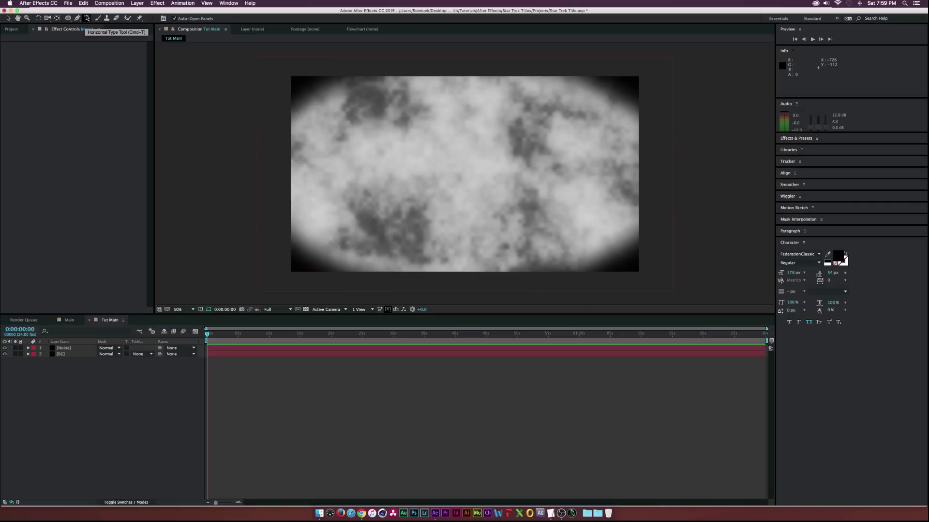
left_click(479, 186)
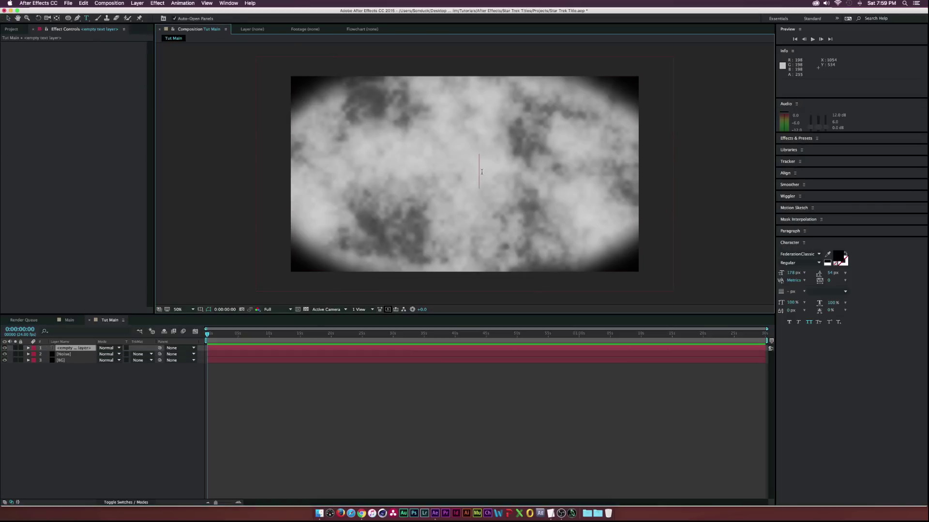
type("Beyond")
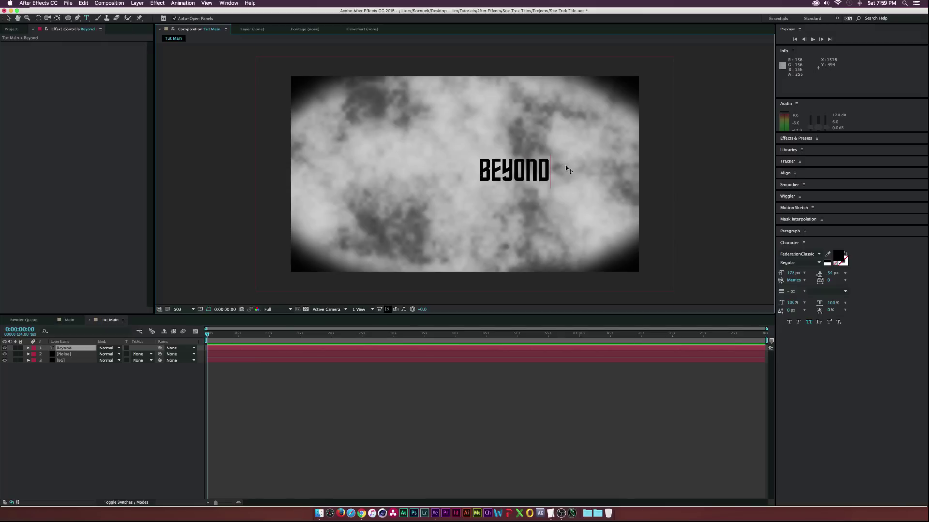
Set the Beyond text's tracking to 249 and its vertical scale to 129%.
key("super+a")
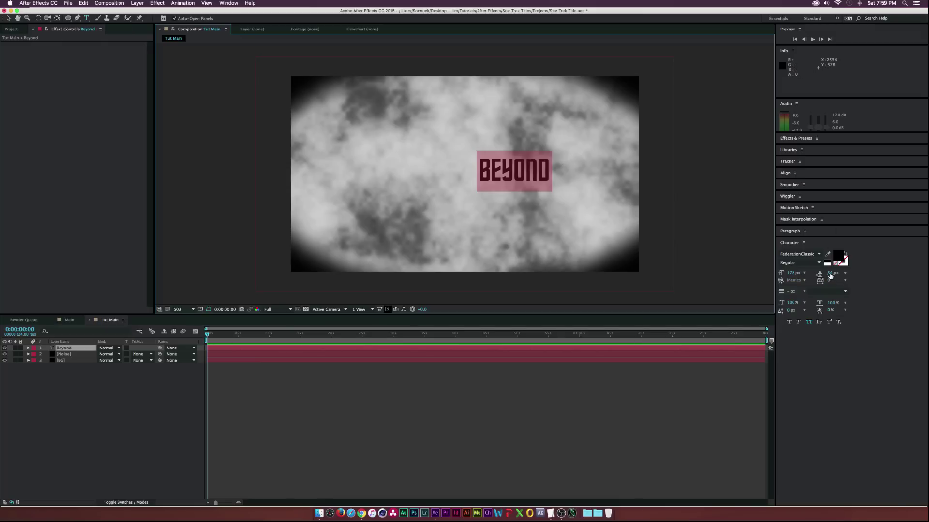
left_click_drag(830, 281, 921, 280)
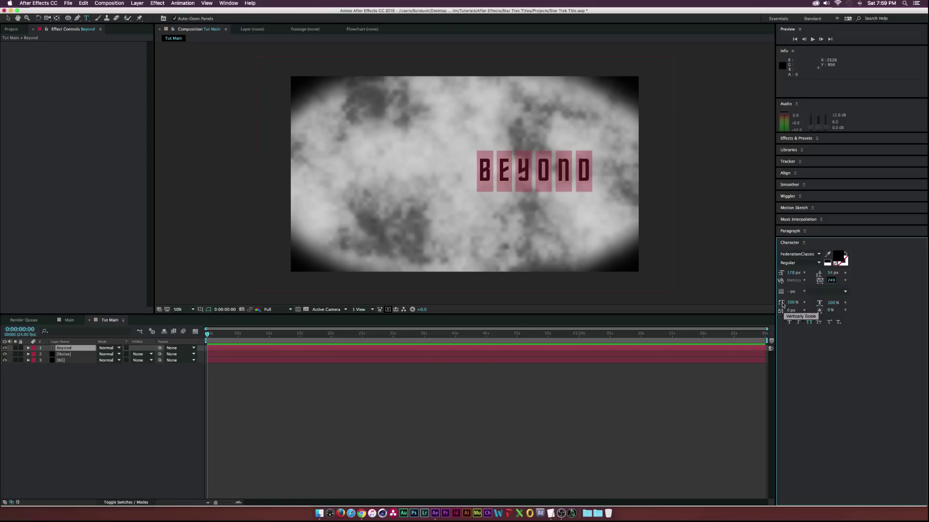
left_click(792, 302)
type("129")
key("Return")
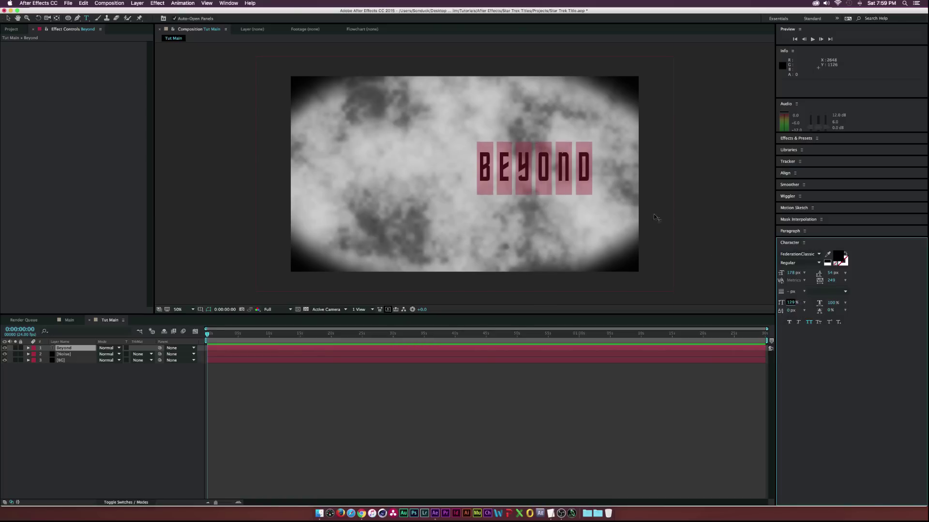
Center the Beyond text layer horizontally and vertically in the composition using Align.
left_click(9, 18)
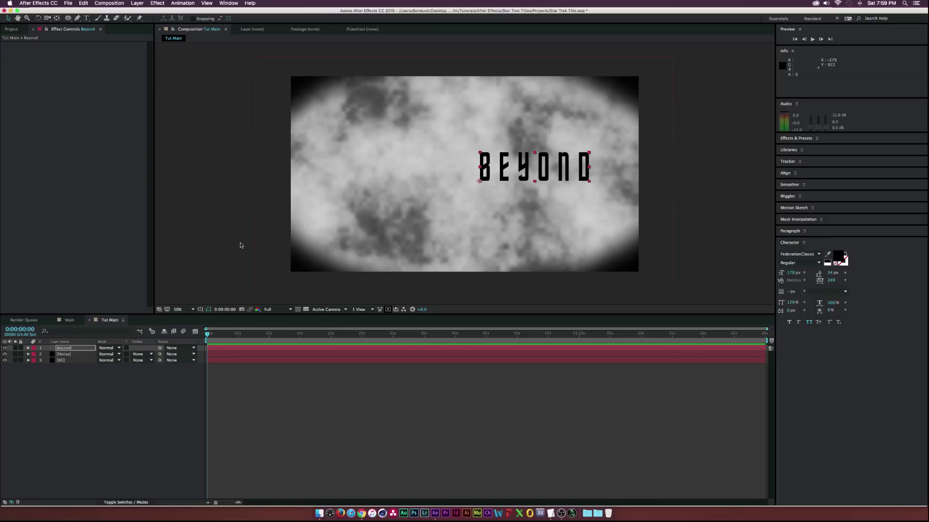
left_click(62, 349)
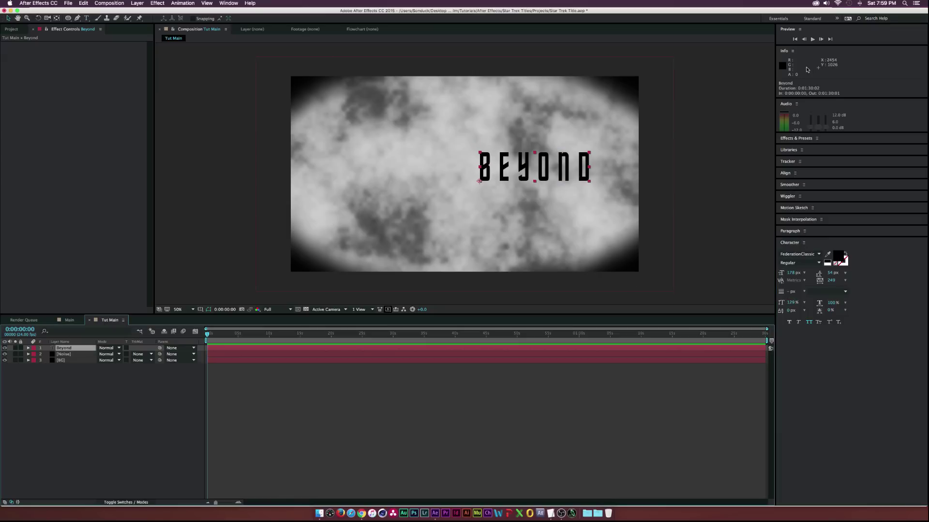
left_click(809, 177)
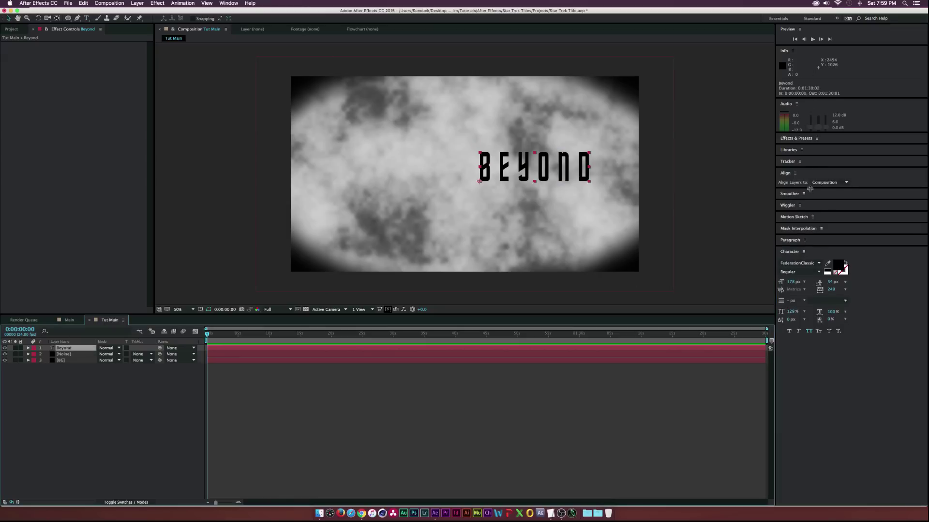
left_click(796, 191)
left_click(833, 191)
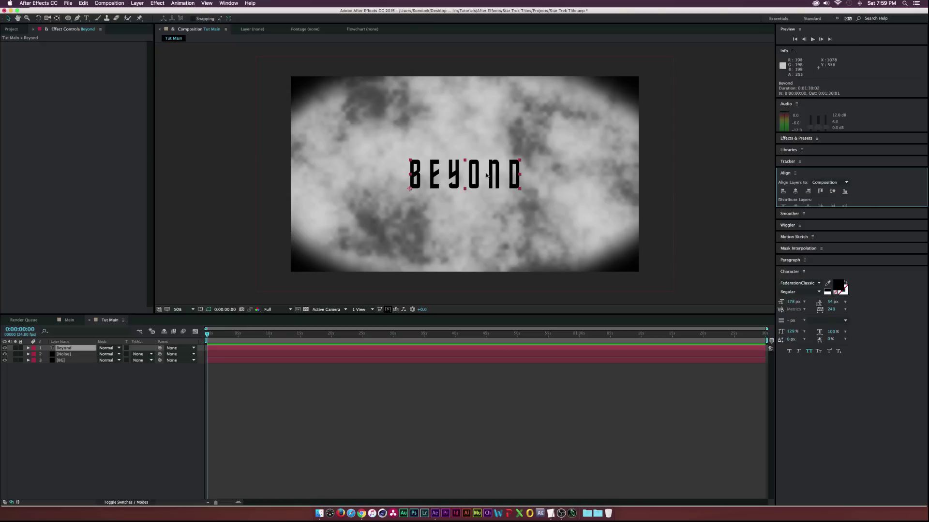
Increase the Beyond text's font size to 239 px and center it in the composition again.
left_click_drag(794, 305, 813, 301)
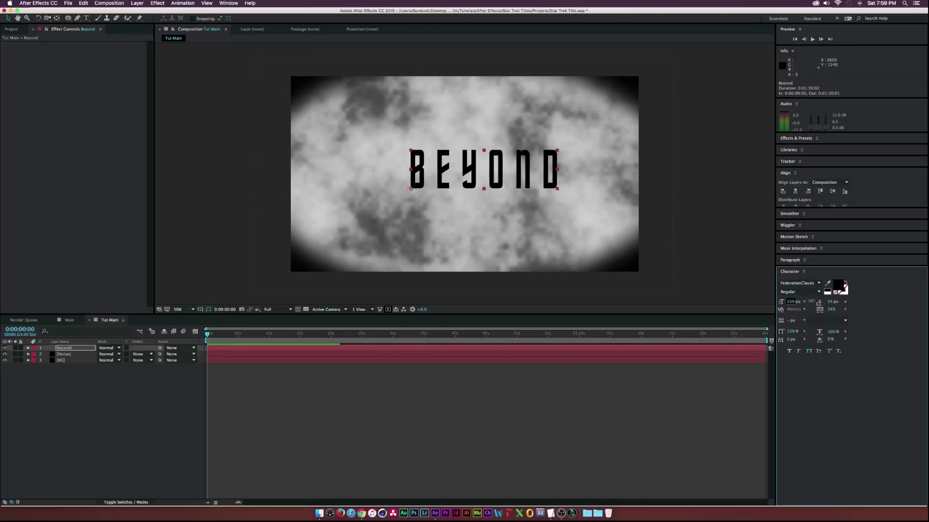
left_click(795, 191)
left_click(833, 191)
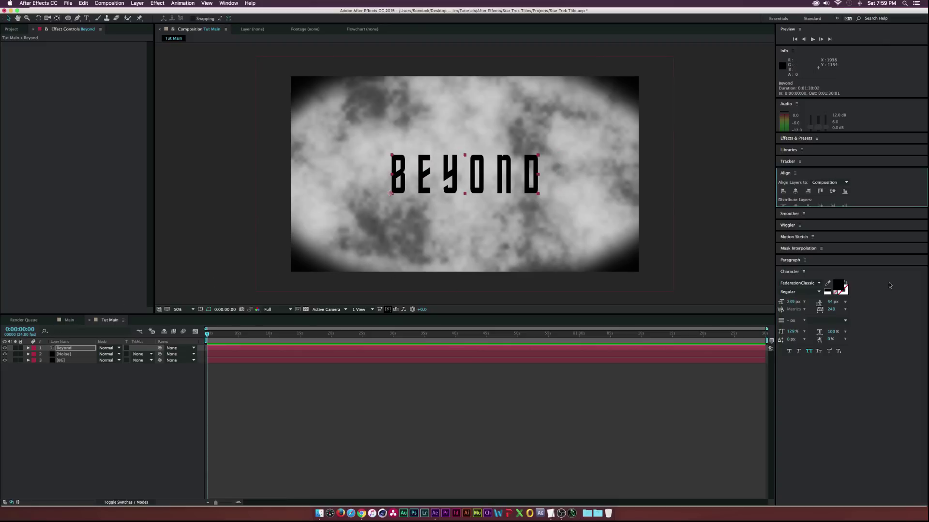
Create a separate text layer reading "Star Wars" in the lower part of the composition.
key("F2")
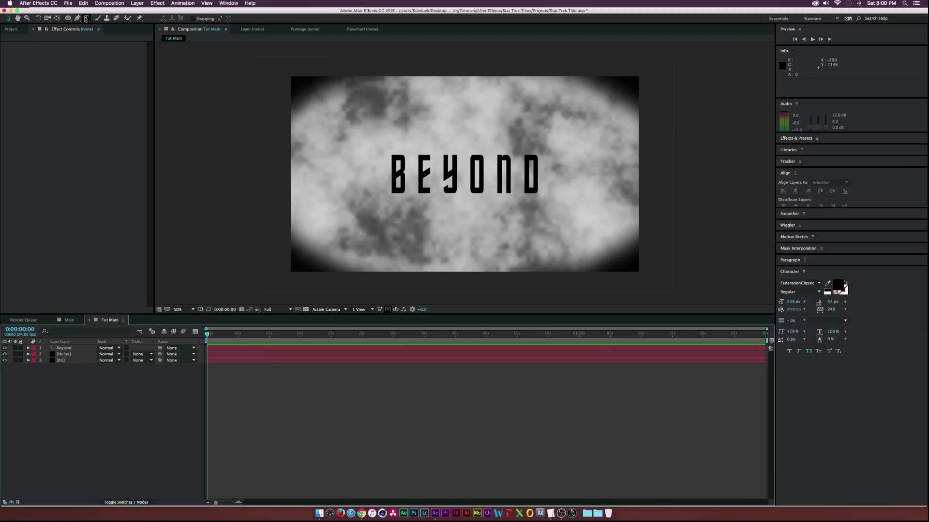
left_click(86, 18)
left_click(321, 224)
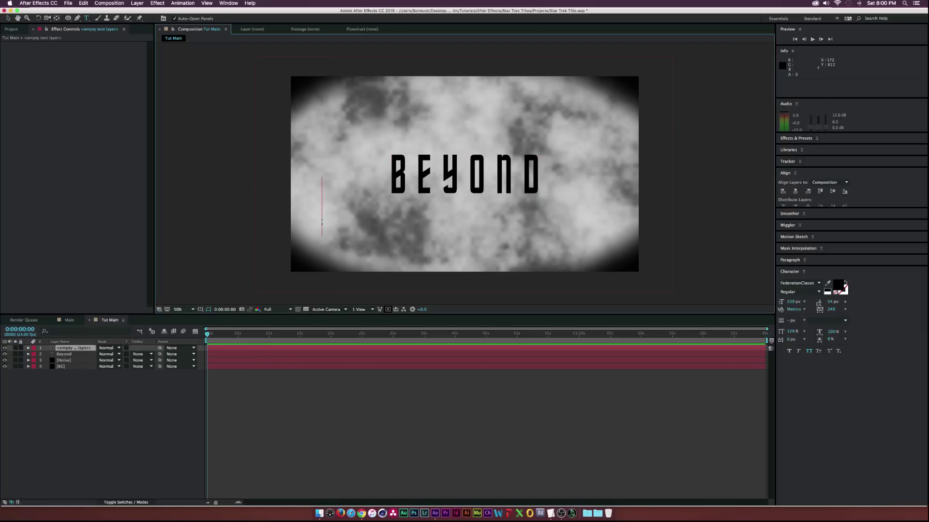
type("Star Wars")
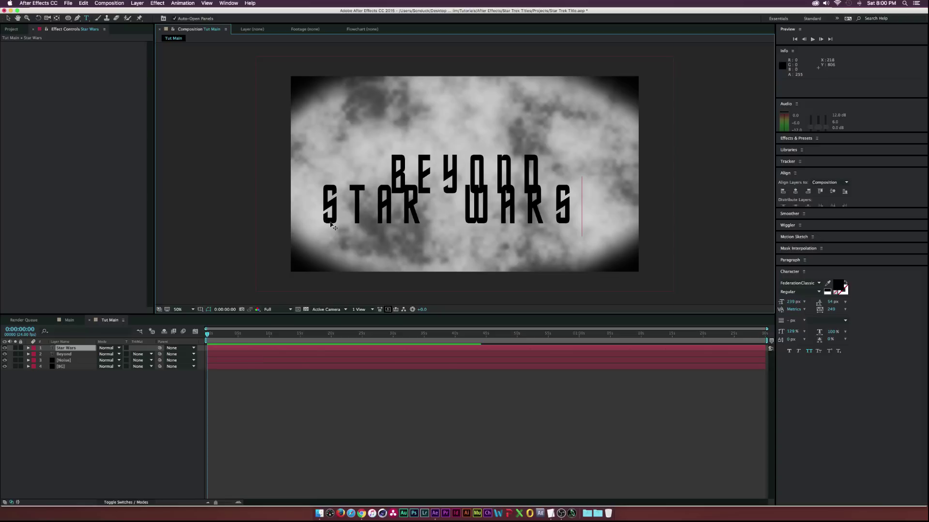
Reduce the Star Wars text's font size to 104 px and move the layer just above the Beyond text.
key("super+a")
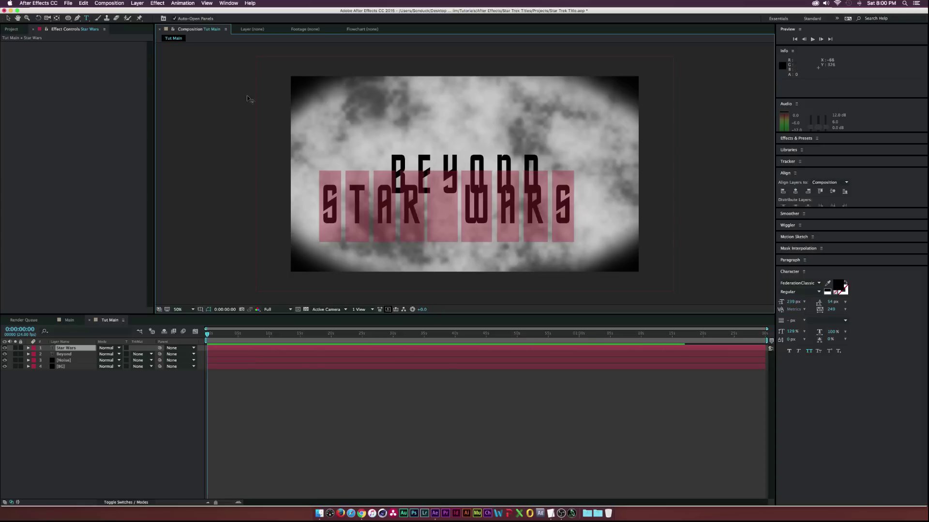
left_click(791, 301)
left_click_drag(790, 302, 741, 300)
left_click(9, 19)
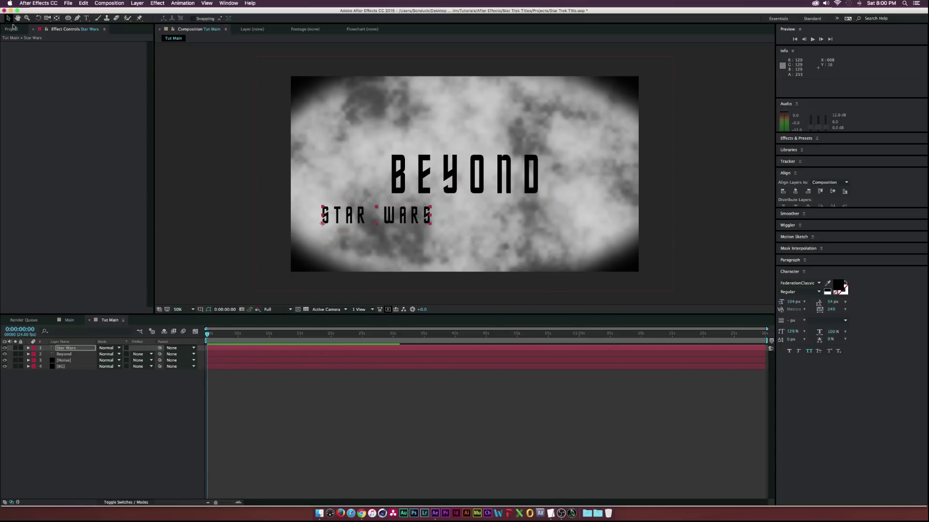
left_click_drag(395, 211, 489, 140)
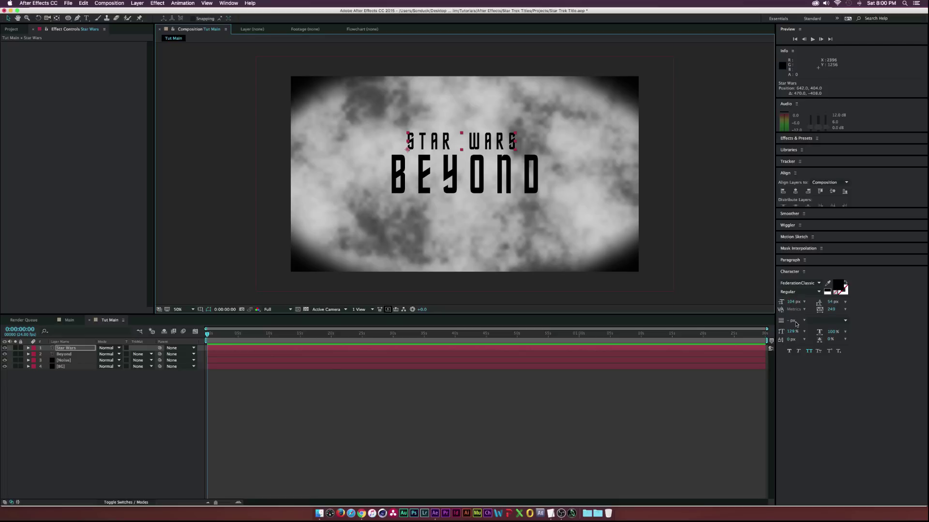
Set the Star Wars text's vertical scale to 55%, horizontal scale to 61% and tracking to 870.
left_click_drag(793, 334, 761, 330)
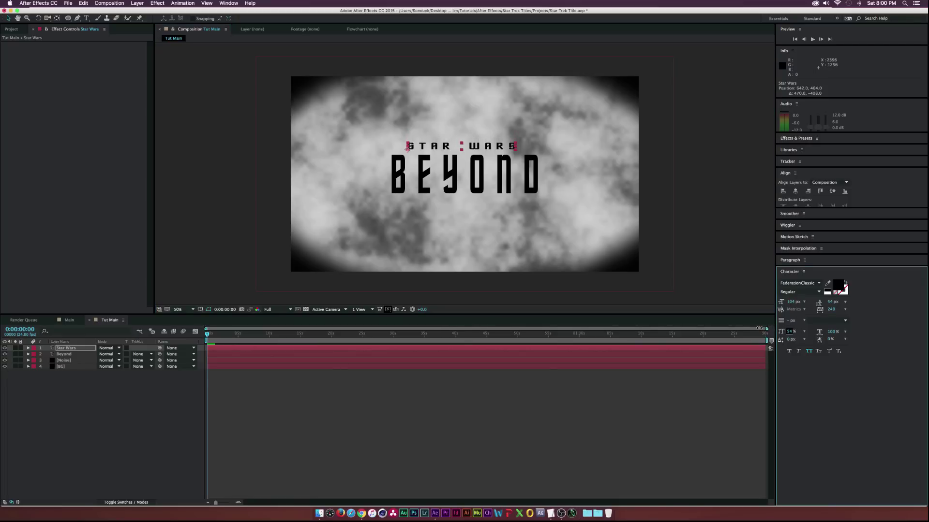
left_click_drag(829, 332, 815, 331)
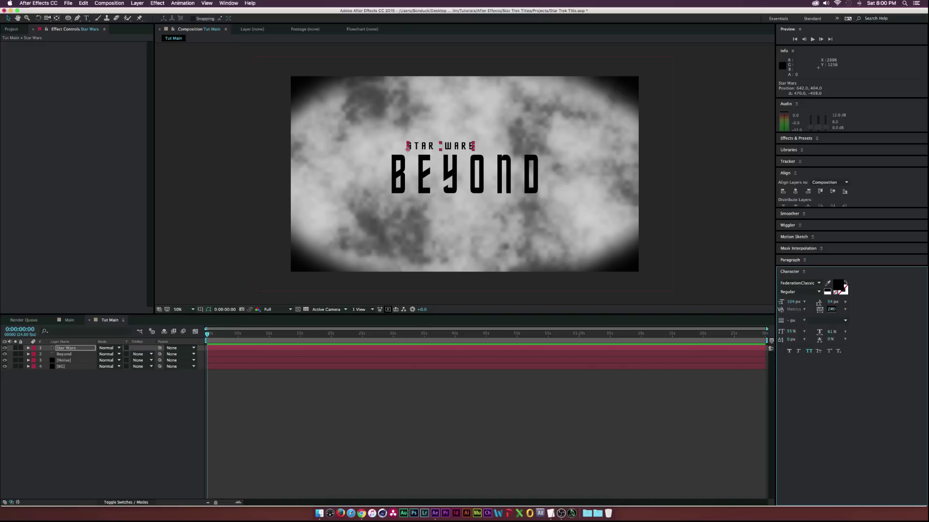
left_click_drag(831, 309, 916, 310)
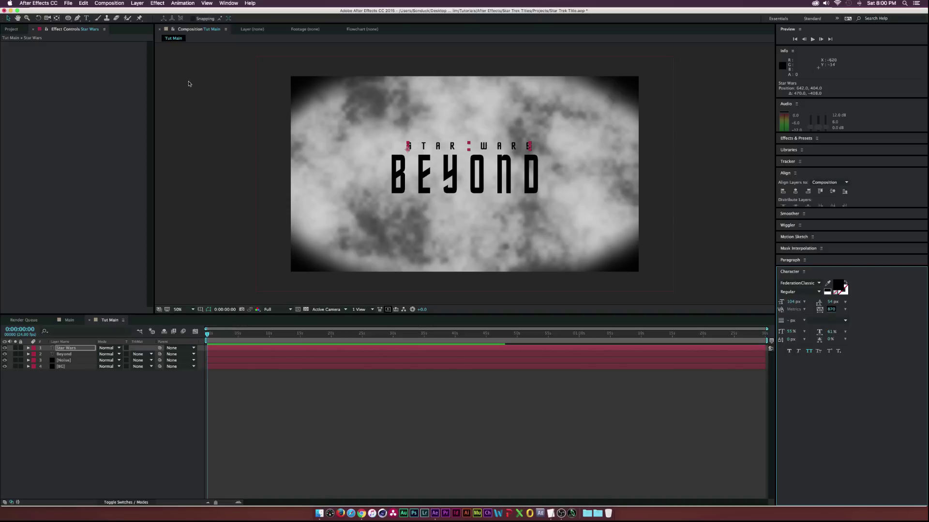
left_click(94, 431)
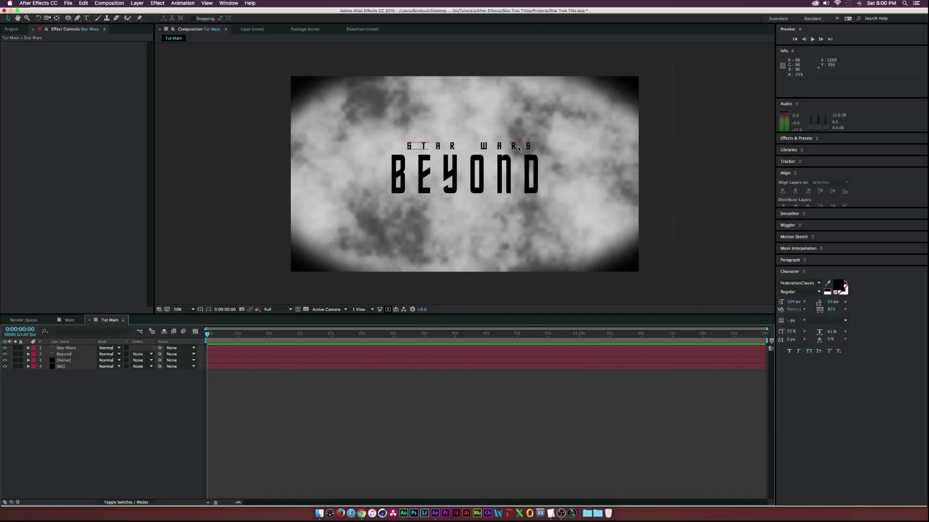
Change the Star Wars text to read "Star Trek" and center it horizontally in the composition, just above the Beyond text.
left_click(87, 18)
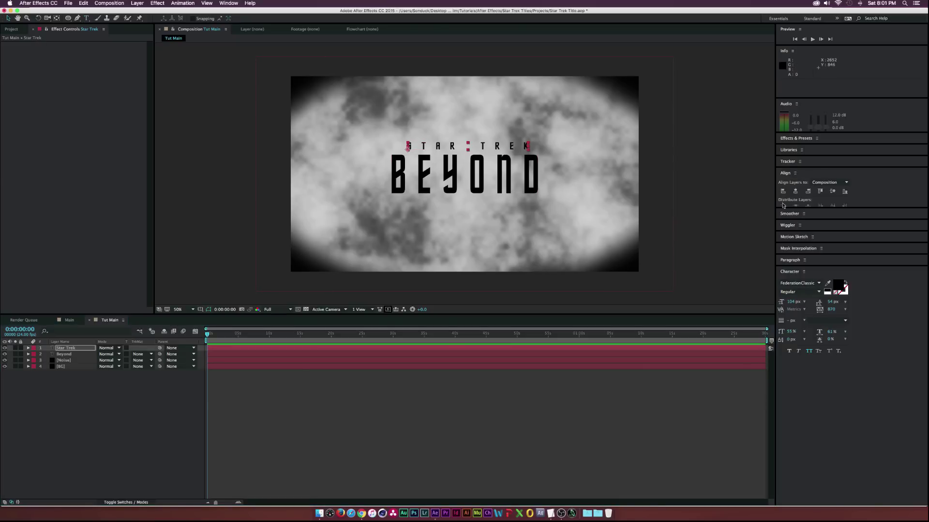
left_click(795, 191)
left_click(832, 191)
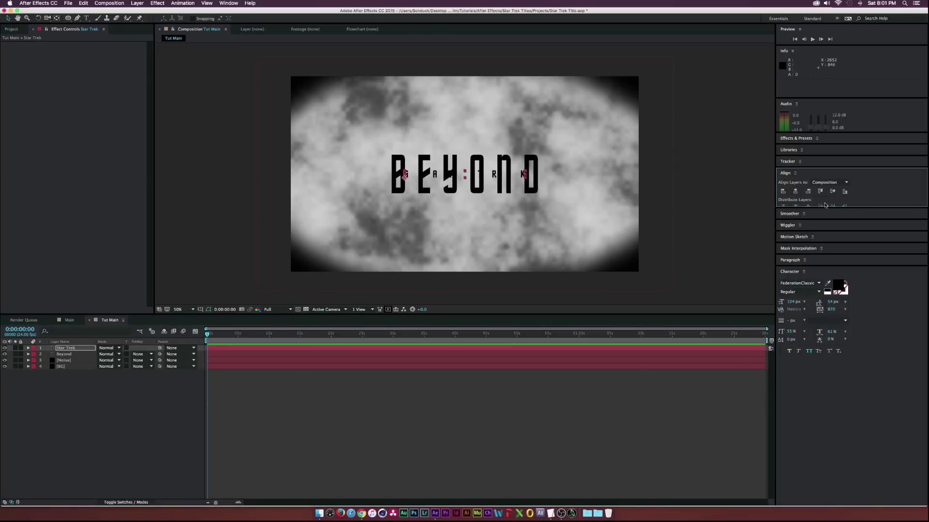
left_click_drag(492, 177, 491, 149)
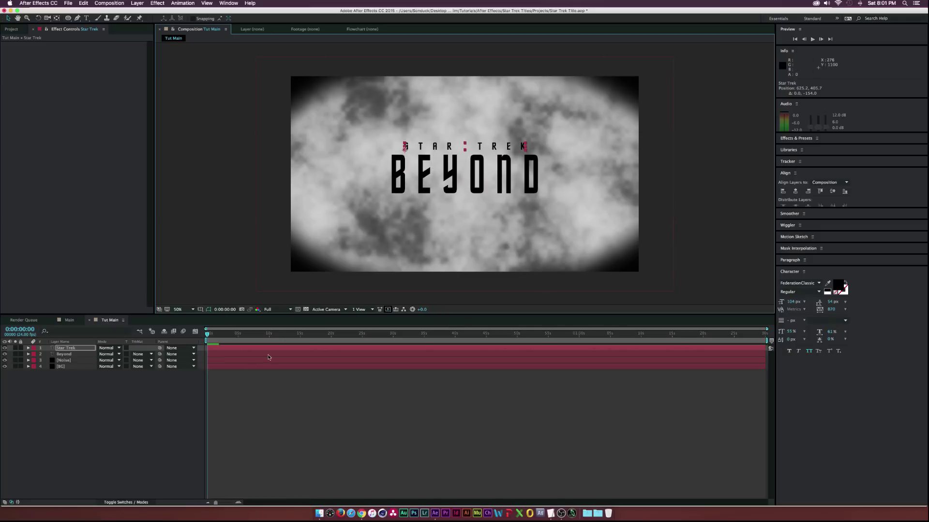
left_click(132, 408)
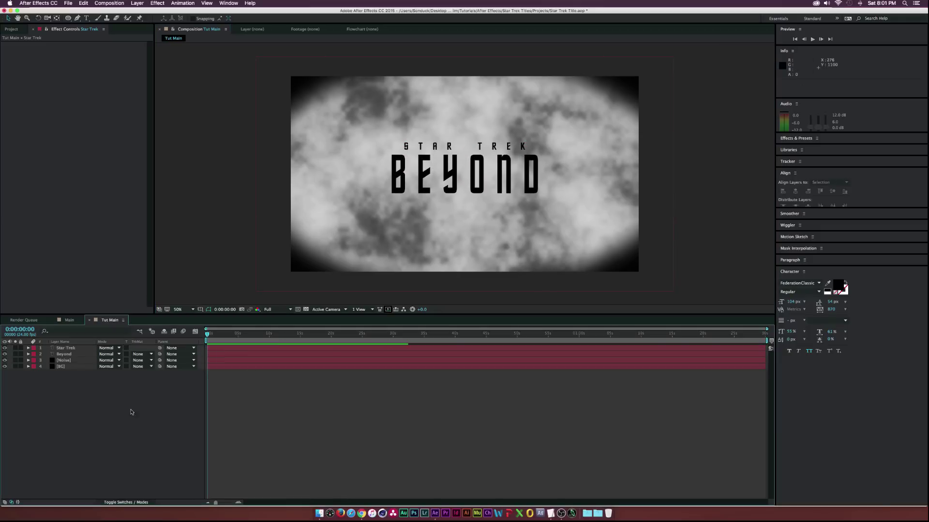
Increase the Star Trek text's font size to 114 px and re-center it by eye slightly higher above Beyond.
left_click(63, 349)
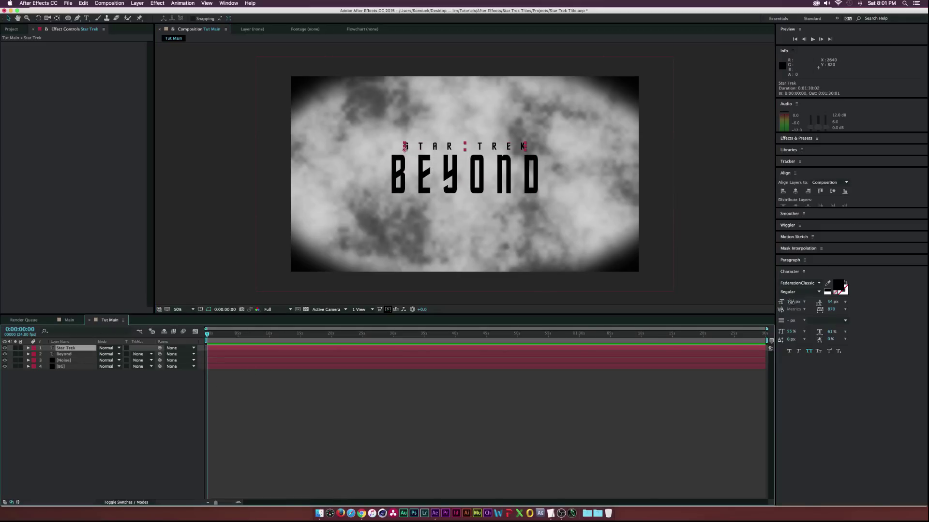
left_click_drag(792, 301, 795, 301)
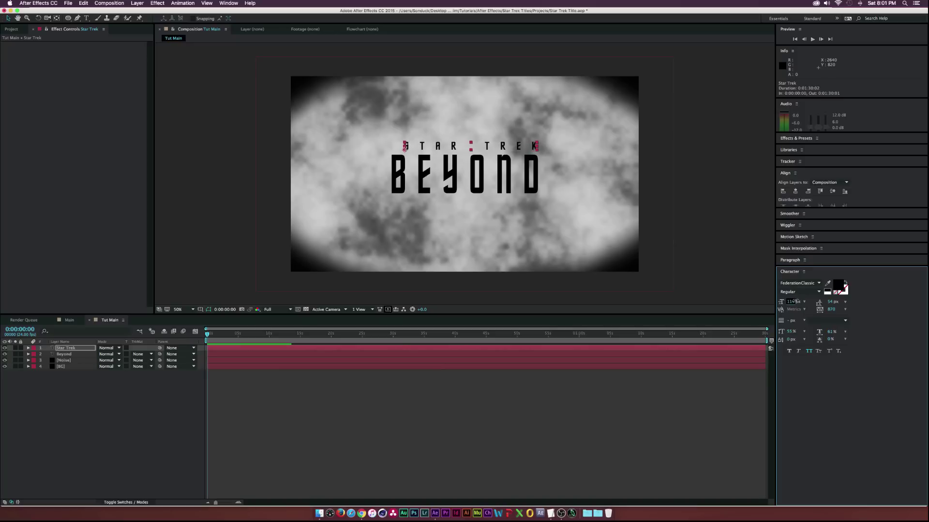
left_click_drag(524, 149, 515, 148)
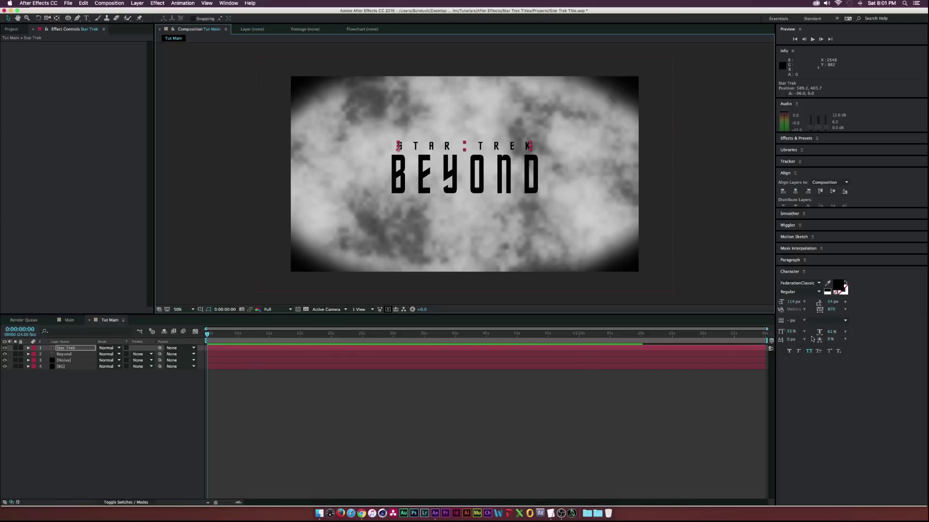
left_click_drag(491, 147, 492, 145)
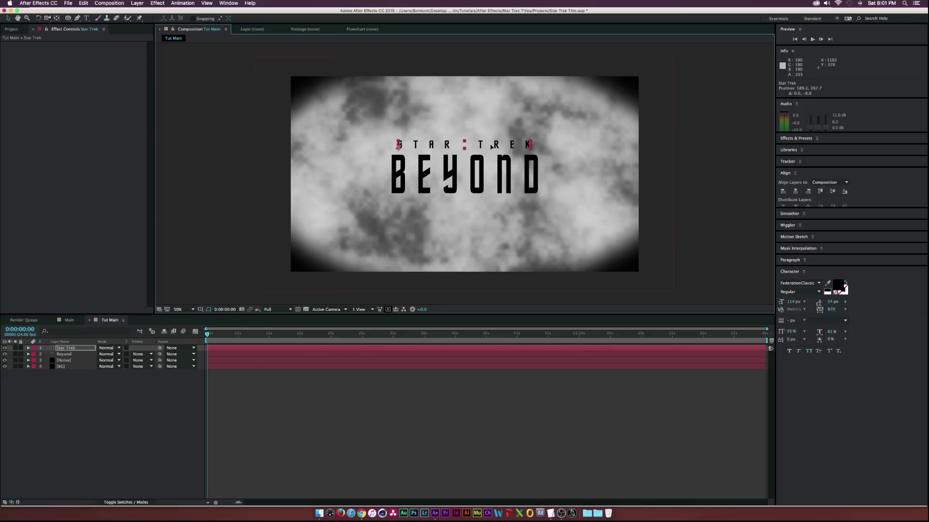
left_click(140, 384)
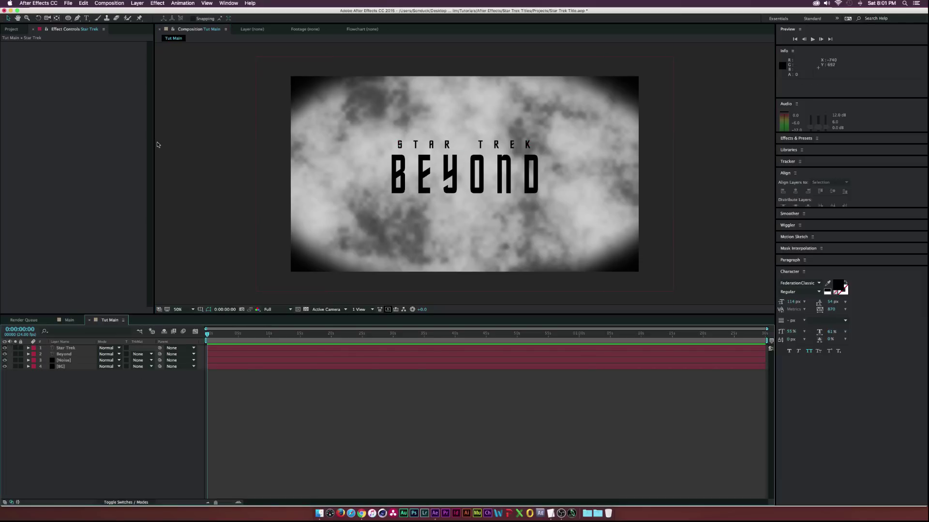
Create a black 1920 × 1080 px solid layer named "Middle Flare".
left_click(137, 3)
mouse_move(145, 15)
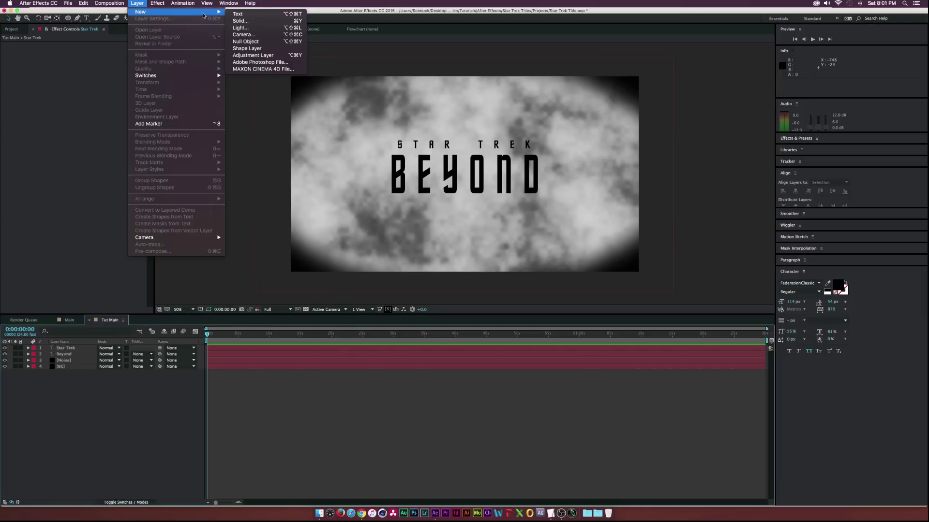
left_click(241, 21)
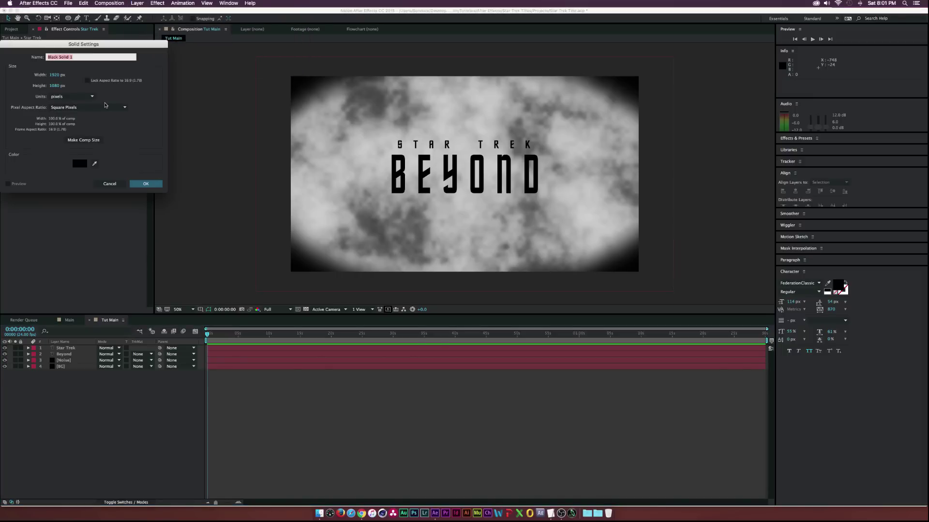
type("Middle Flare")
left_click(153, 186)
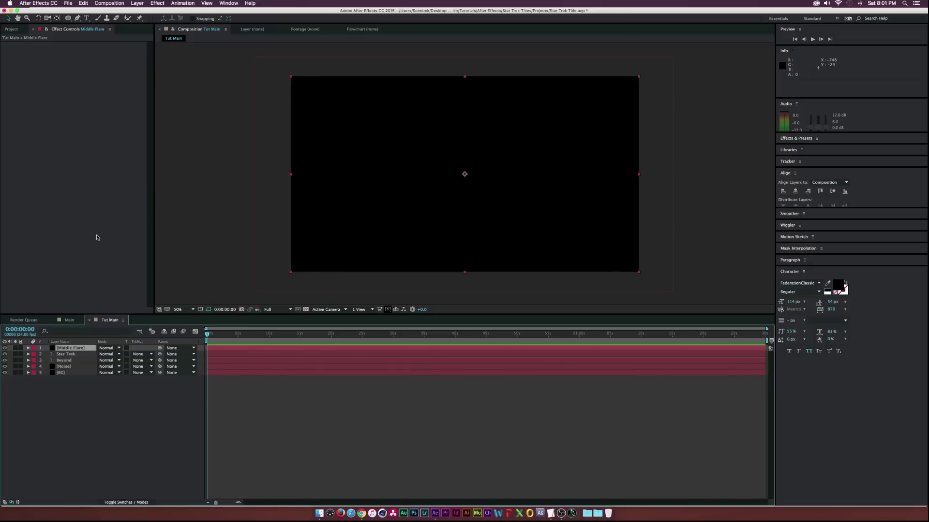
Apply the Video Copilot Optical Flares effect to the Middle Flare layer.
left_click(160, 4)
mouse_move(165, 197)
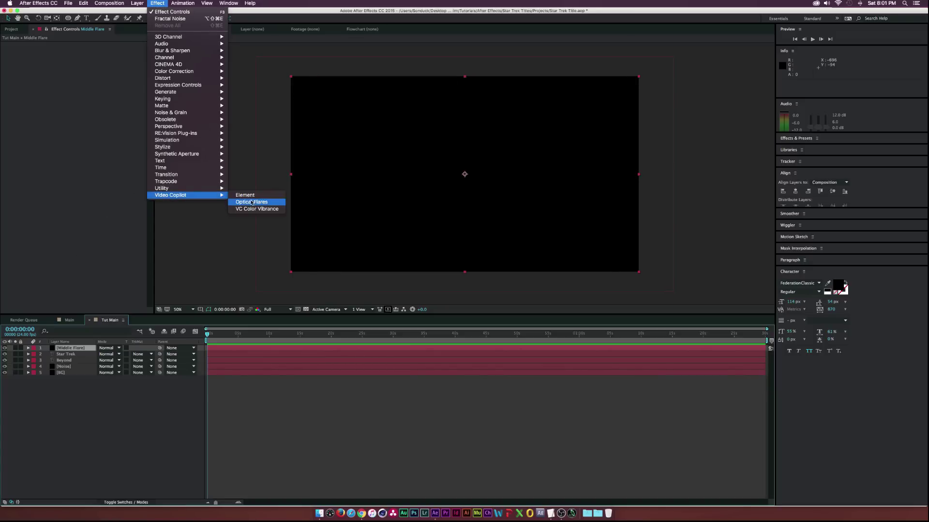
left_click(252, 201)
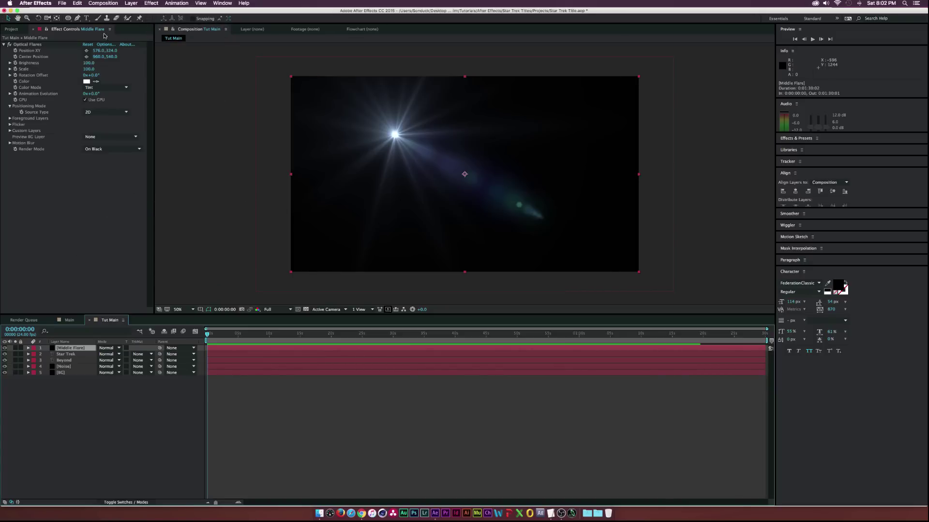
Clear the default flare elements in the Optical Flares options and add three basic Glow lens objects.
left_click(101, 45)
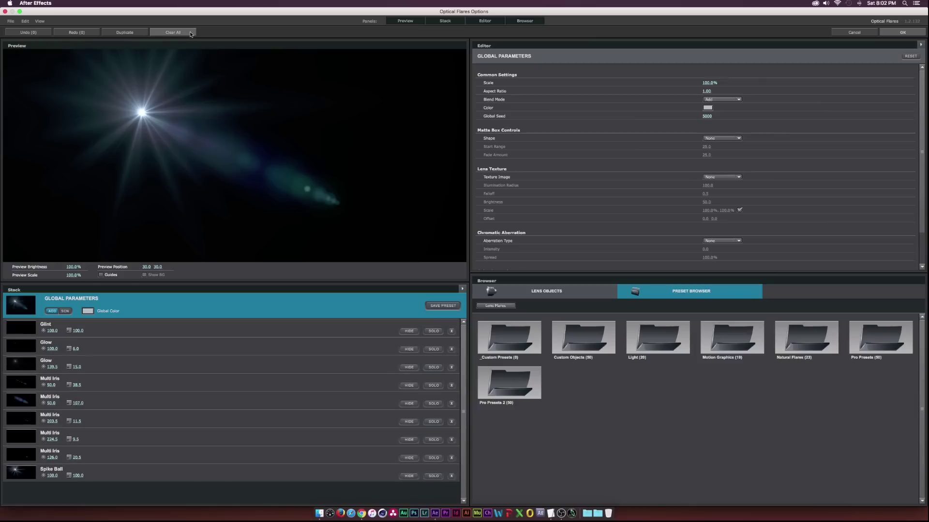
left_click(173, 32)
key("Return")
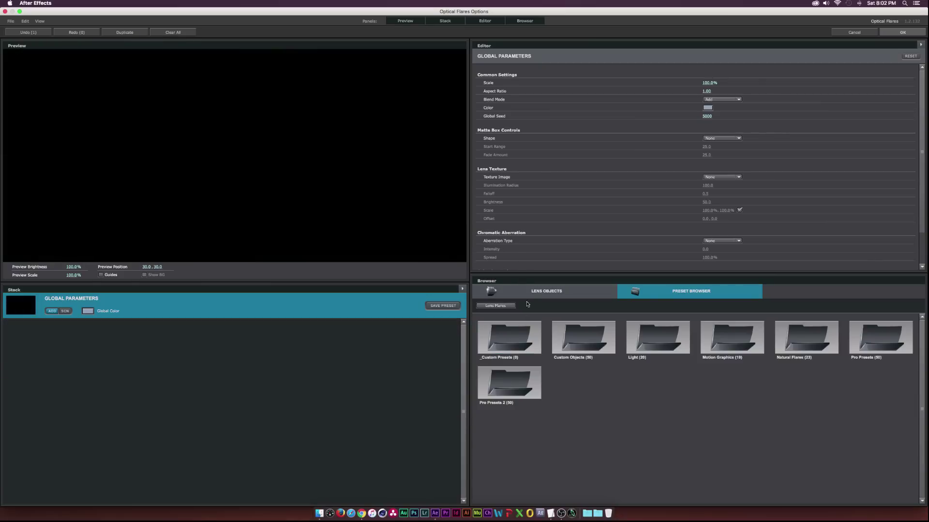
left_click(532, 292)
left_click(496, 345)
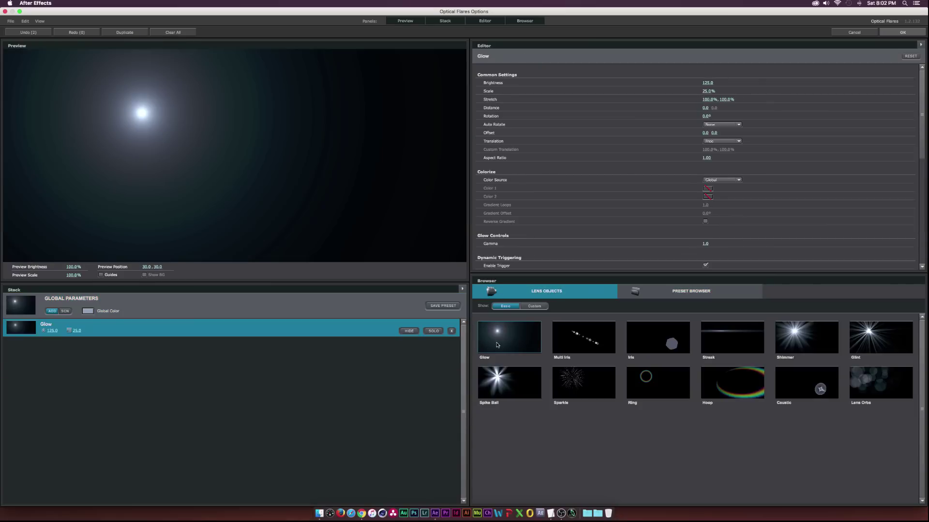
left_click(497, 341)
left_click(496, 341)
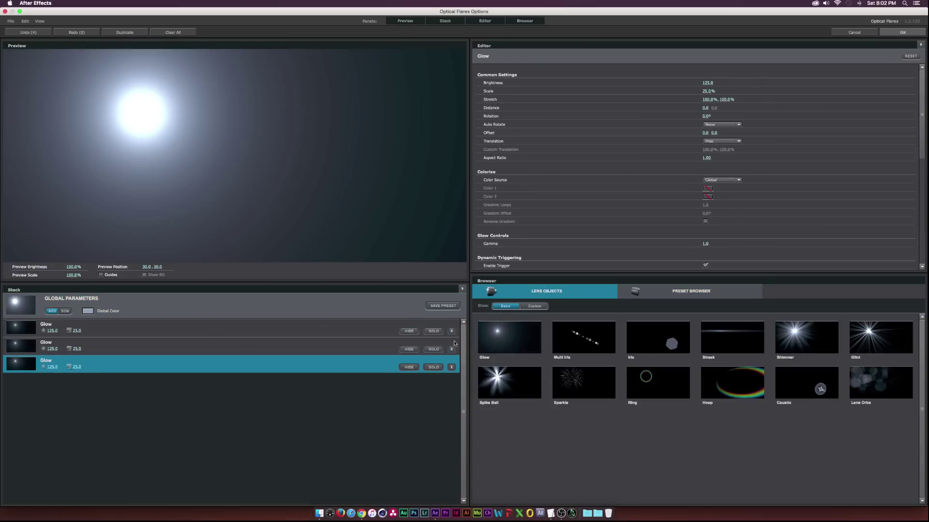
Set the flare's global color to white (FFFFFF) and accept the Optical Flares options.
left_click(87, 311)
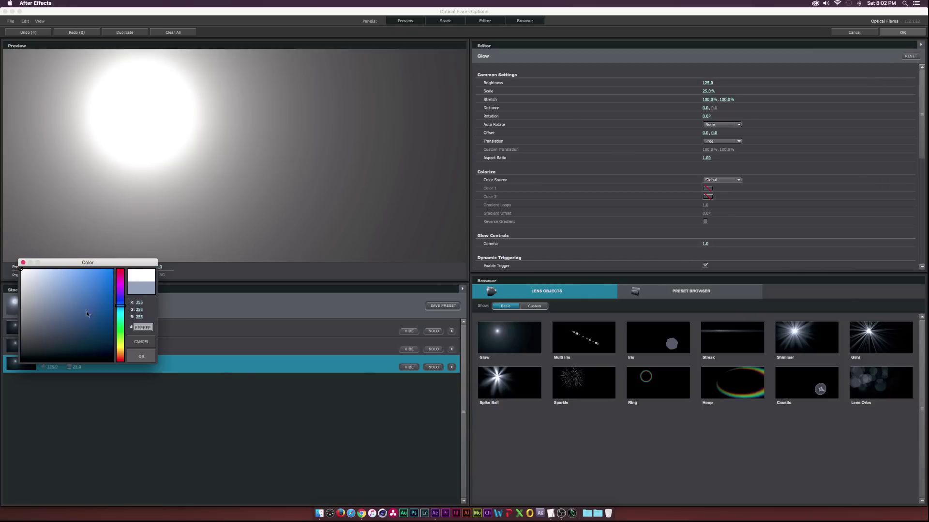
left_click(148, 358)
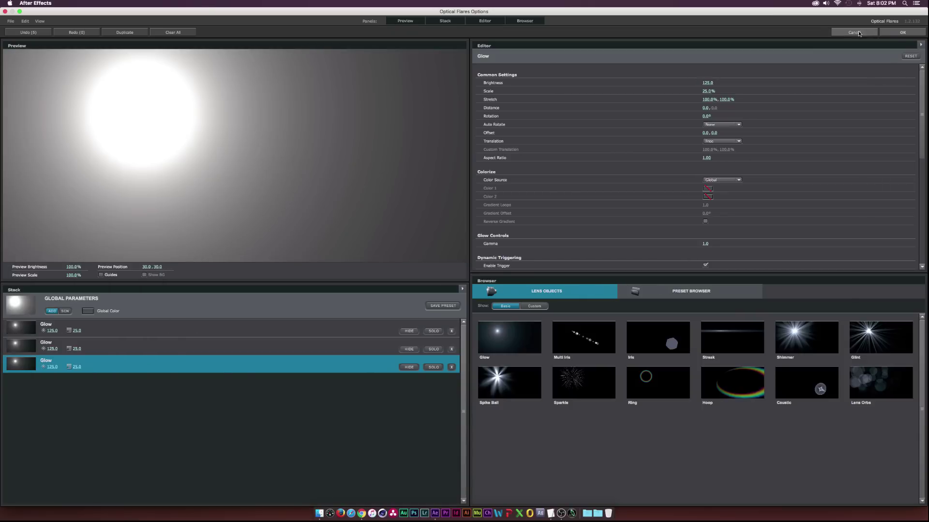
left_click(895, 37)
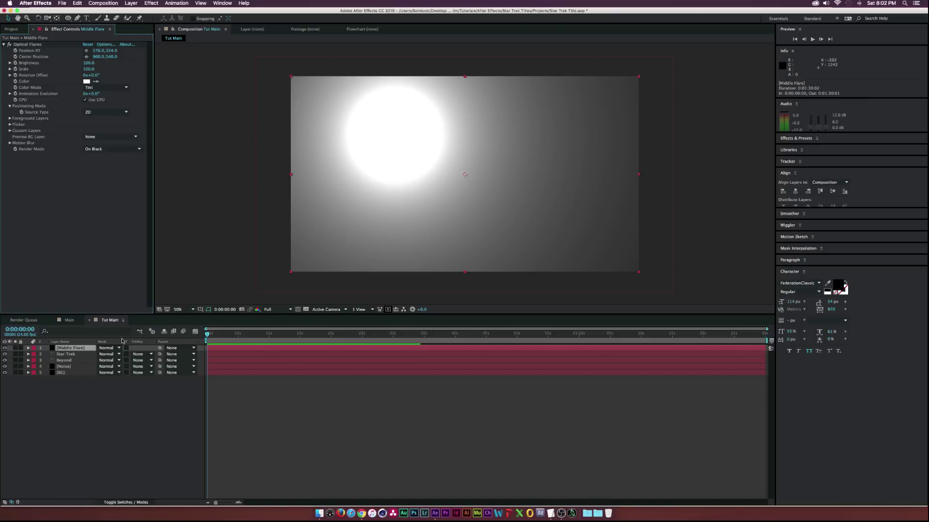
Set the Middle Flare layer's blending mode to Add and position the flare at the composition's center, about 964, 538.
left_click(111, 348)
left_click(121, 286)
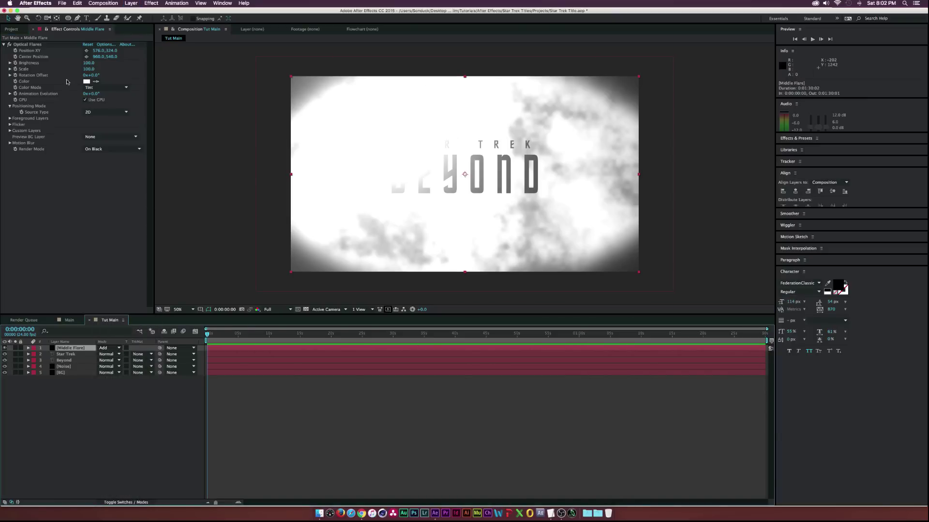
left_click(88, 52)
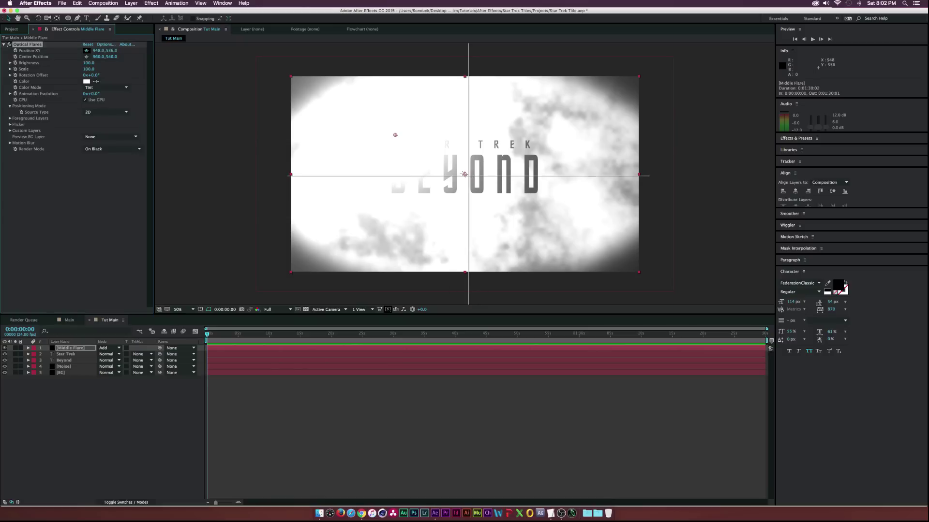
left_click(465, 174)
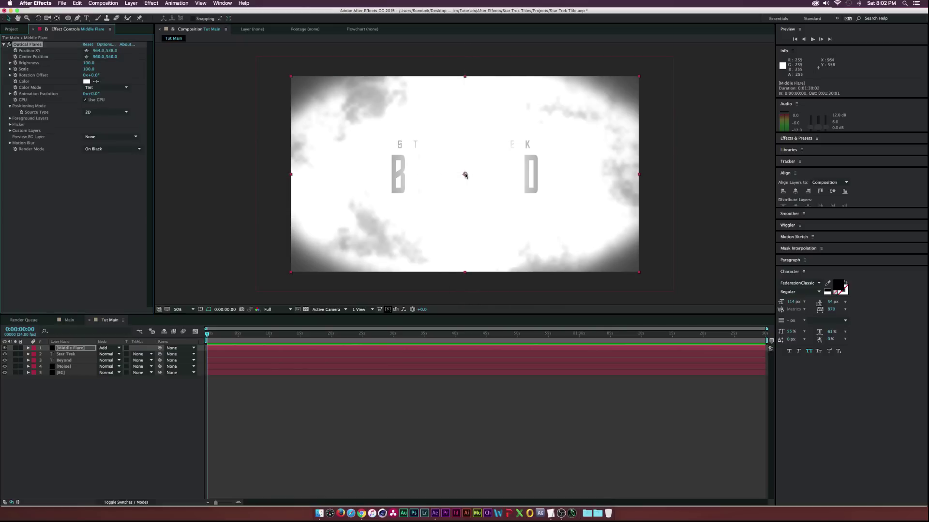
Move the Middle Flare layer below the Noise layer in the stacking order, and select the Noise layer.
left_click_drag(74, 350, 65, 368)
left_click(63, 361)
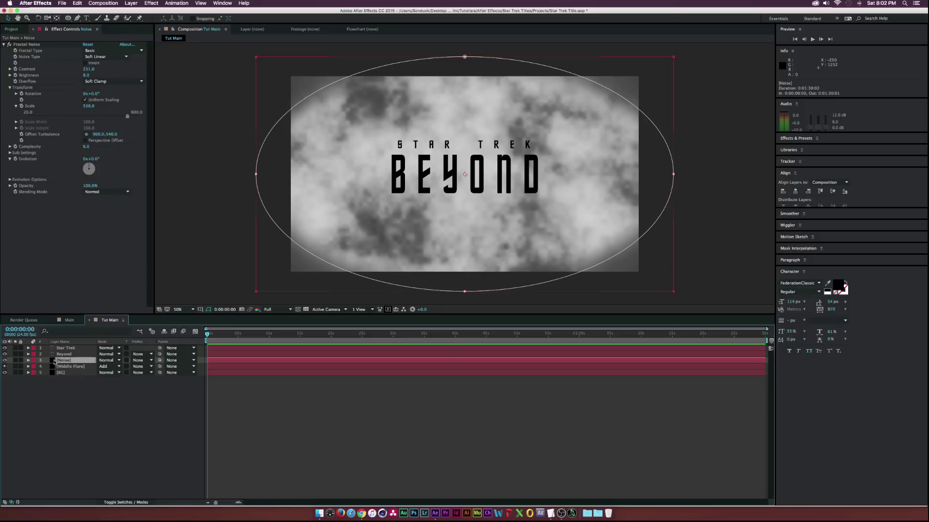
Set the Noise layer's blending mode to Soft Light.
left_click(108, 360)
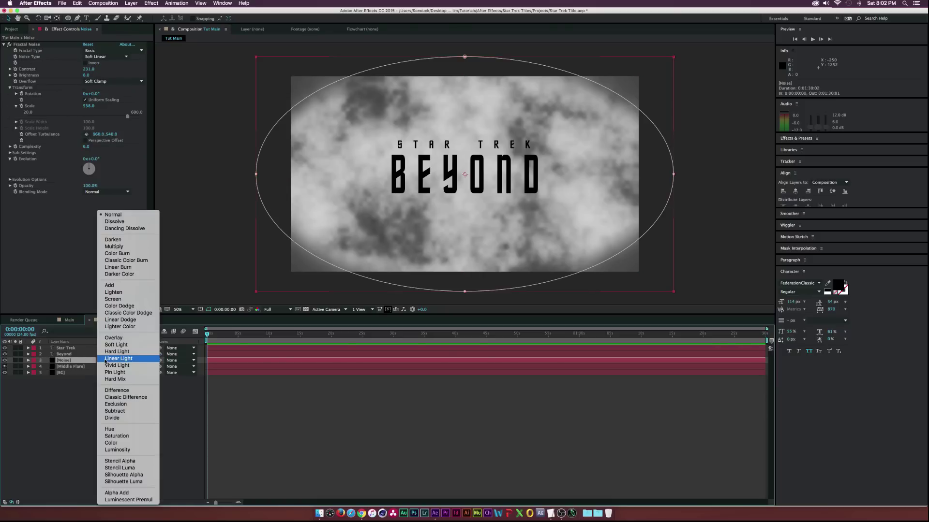
left_click(116, 344)
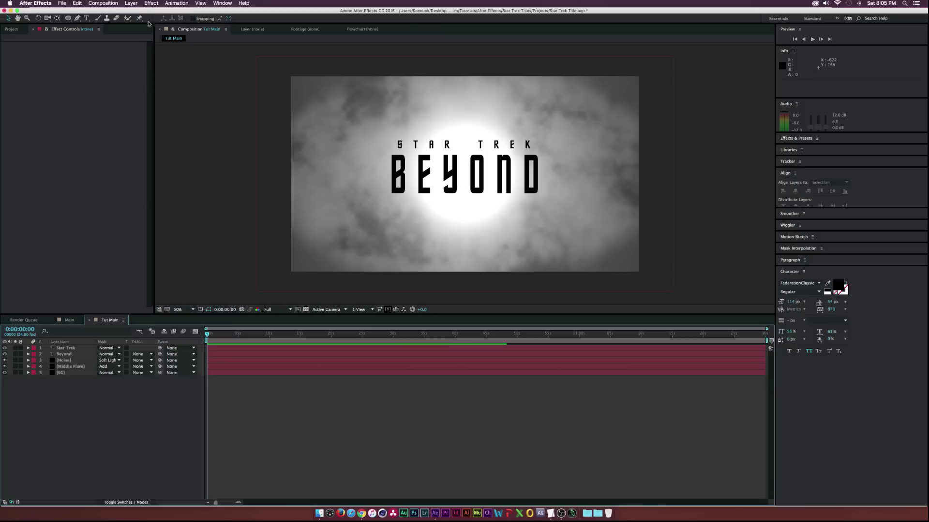
Create a black solid named Main Reveal Flare and apply the Optical Flares effect to it.
key("super+y")
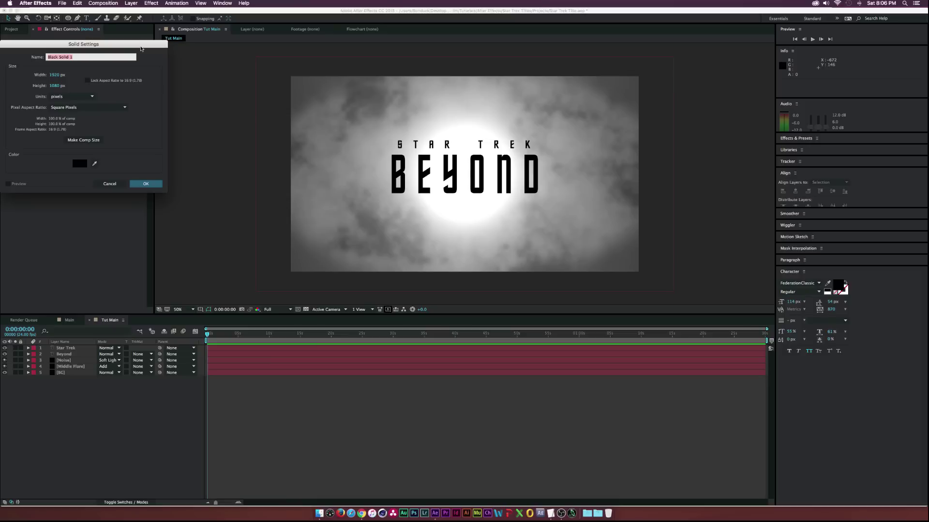
type("Main")
type(" Reveal ")
type("Floar")
type("re")
key("Return")
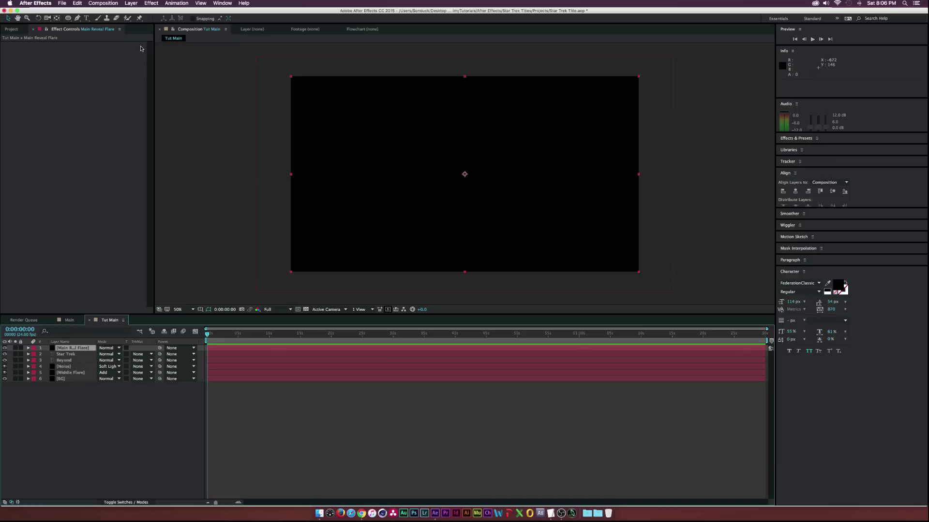
left_click(153, 3)
mouse_move(176, 196)
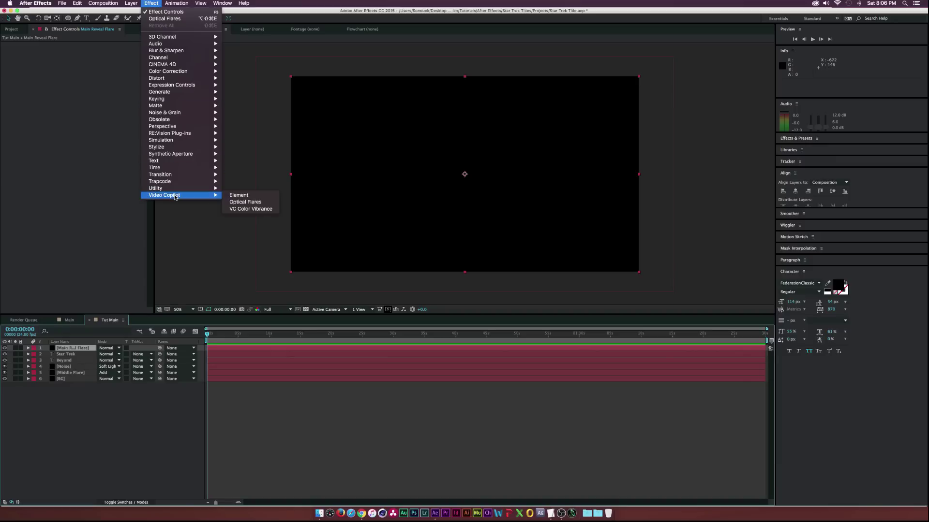
left_click(243, 202)
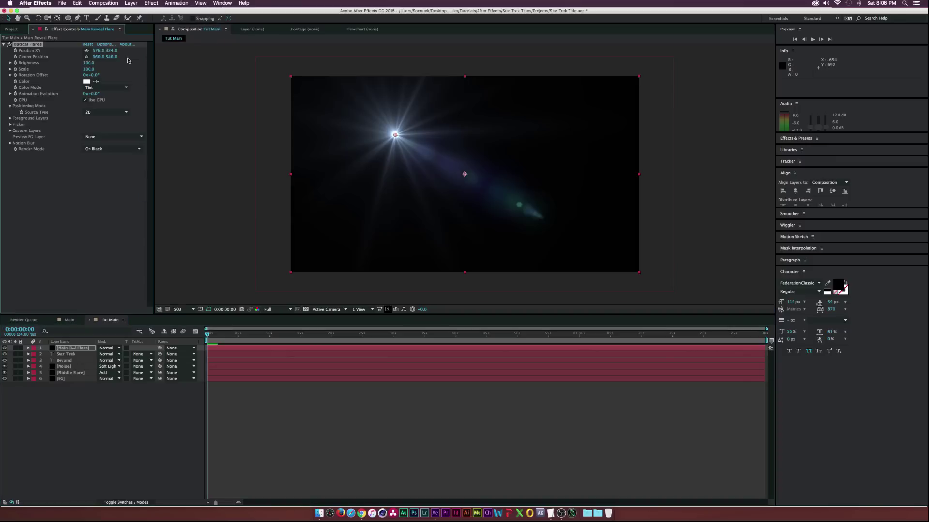
Load the Russian preset from Pro Presets 2 in the Optical Flares options and accept it.
left_click(105, 45)
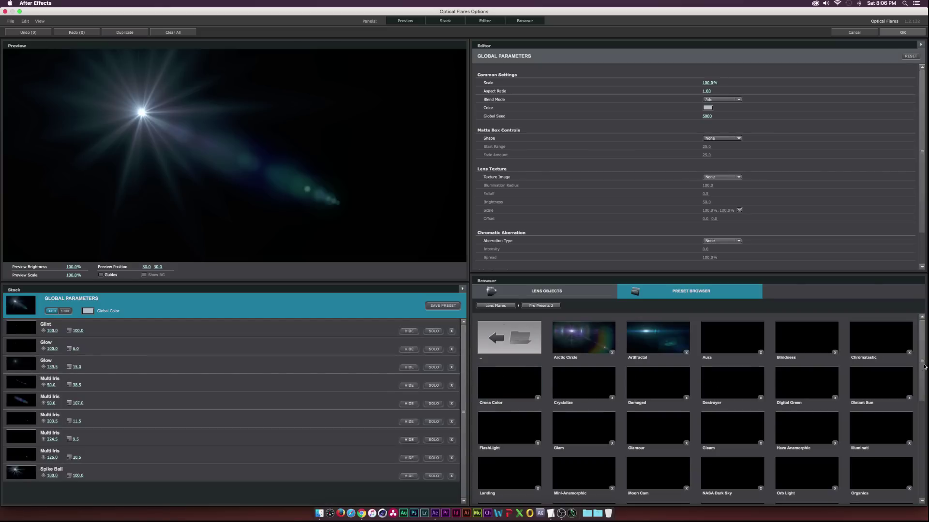
left_click_drag(925, 366, 925, 417)
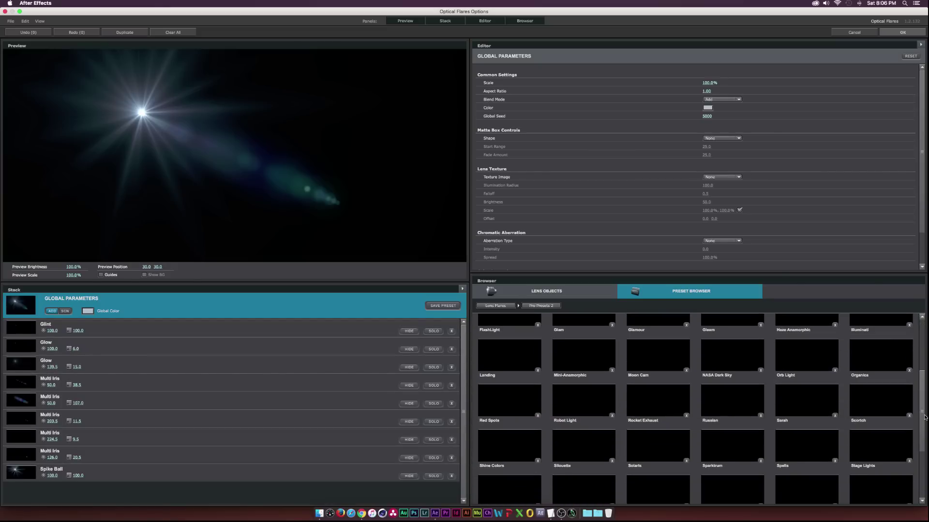
left_click(731, 405)
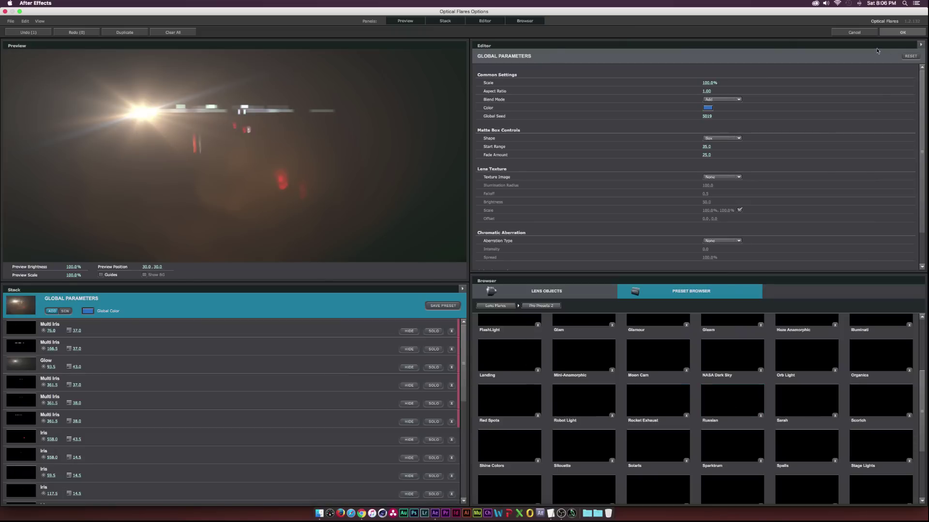
left_click(901, 32)
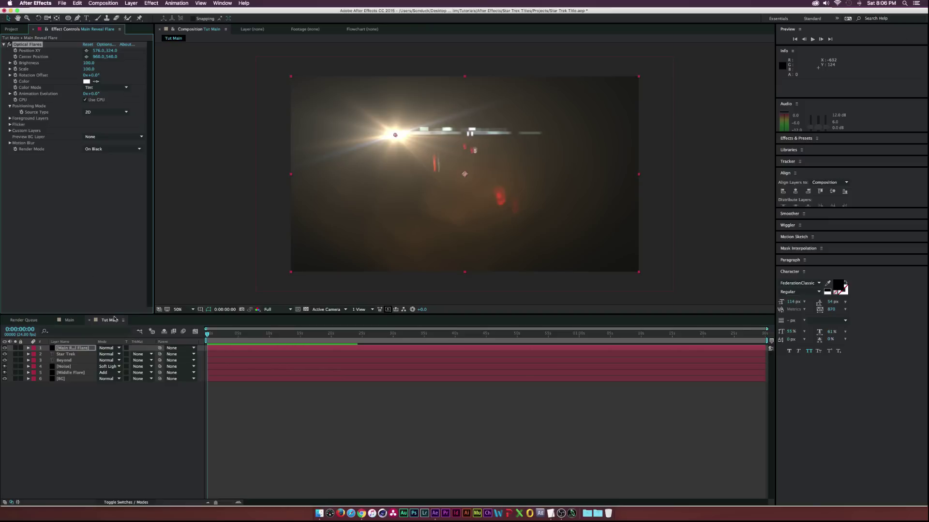
Set the Main Reveal Flare layer's blending mode to Add and position its flare just below the title, about 946, 730.
left_click(107, 348)
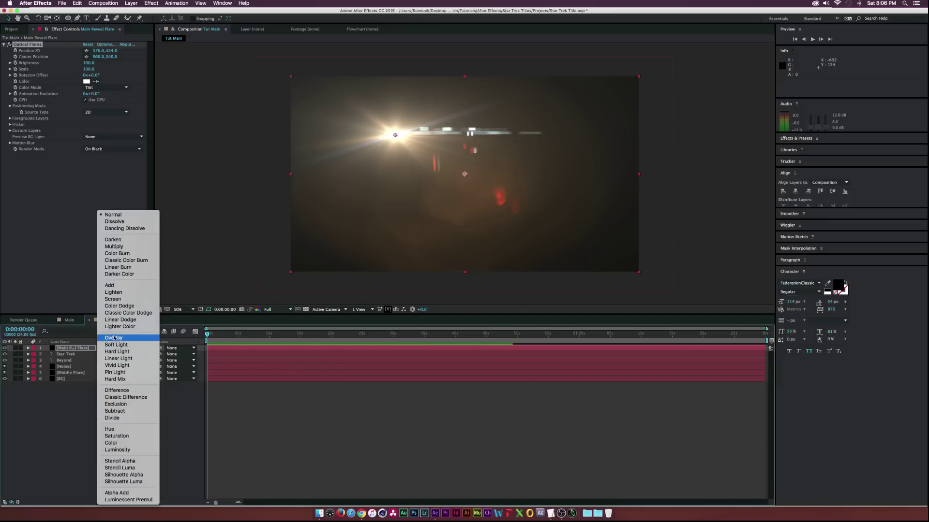
left_click(115, 285)
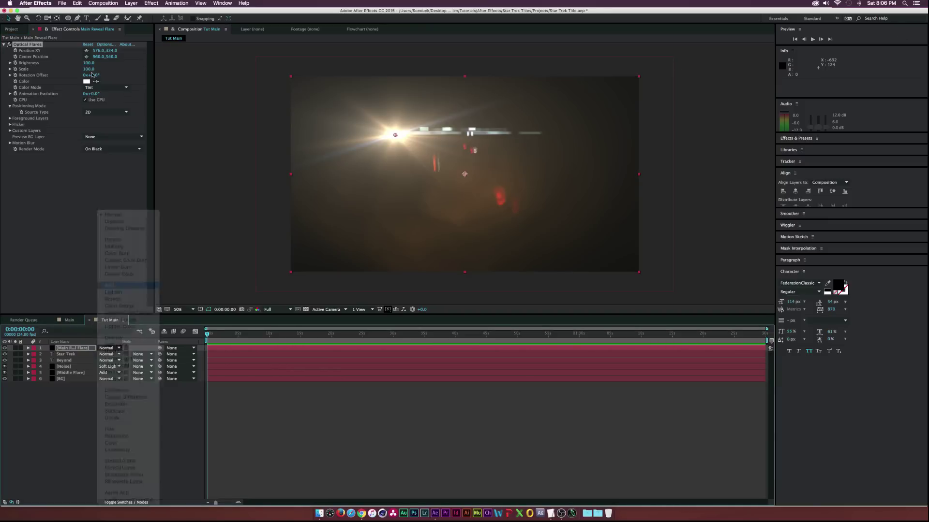
left_click(87, 50)
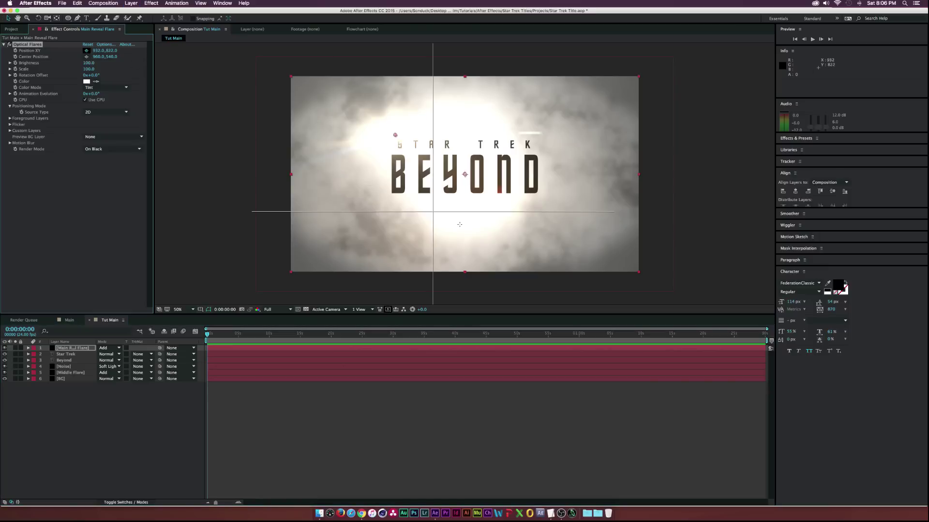
left_click(463, 210)
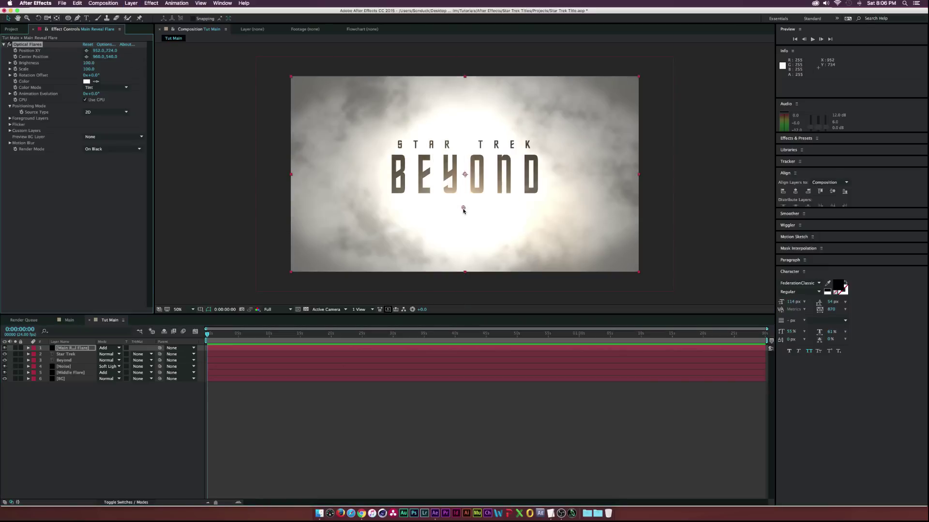
left_click_drag(463, 208, 462, 209)
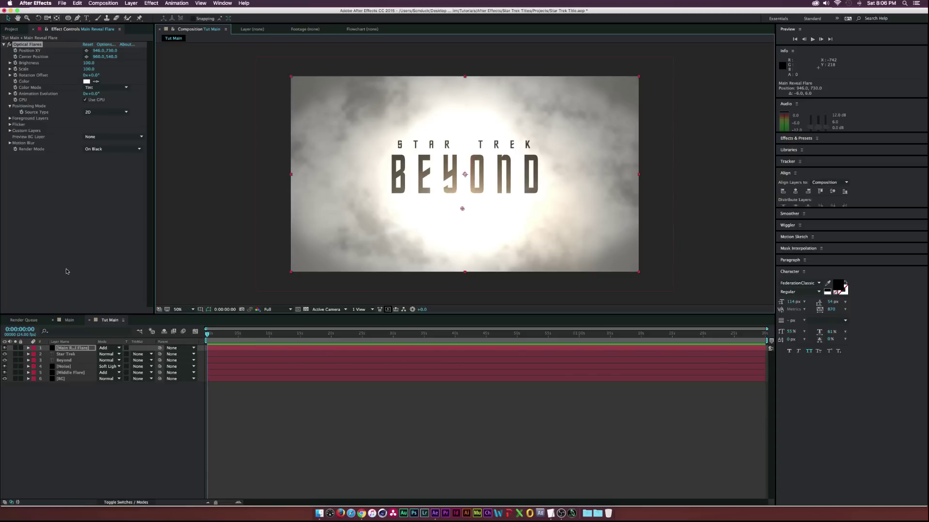
Keyframe the Main Reveal Flare's Brightness at the first frame and reveal the keyframed property in the timeline.
left_click(73, 348)
key("u")
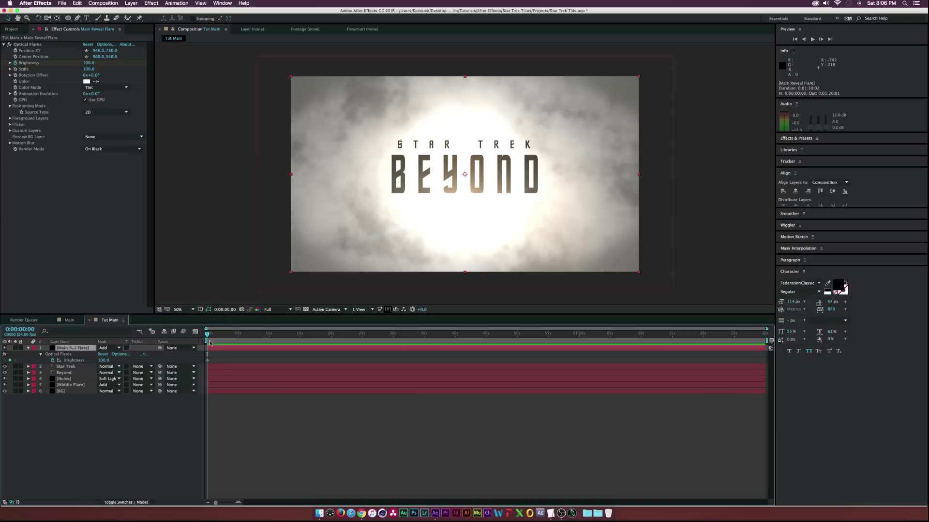
End the work area at 0:00:07:03 and trim the composition to the work area.
left_click_drag(237, 335, 253, 336)
key("n")
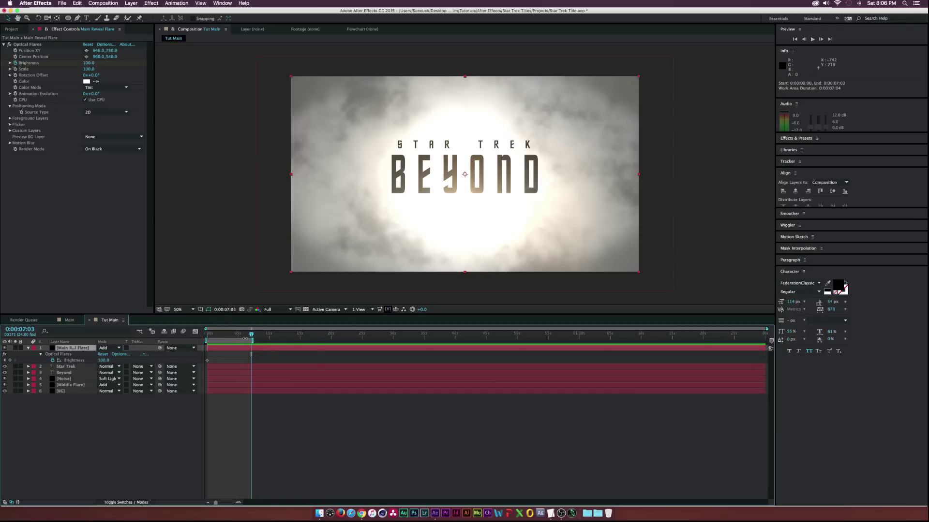
right_click(251, 339)
left_click(263, 359)
Move the flare's Brightness keyframe to 0:00:00:23 and set Brightness to 440 at the first frame.
mouse_move(262, 334)
left_mouse_down()
mouse_move(211, 335)
mouse_move(290, 336)
mouse_move(259, 336)
mouse_move(276, 336)
left_mouse_up()
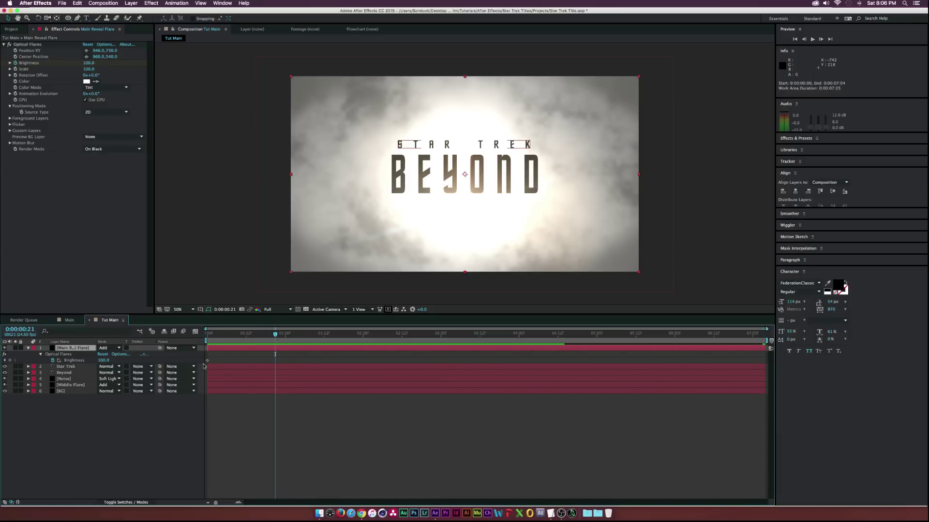
mouse_move(207, 360)
left_mouse_down()
mouse_move(282, 364)
mouse_move(288, 333)
mouse_move(189, 333)
left_mouse_up()
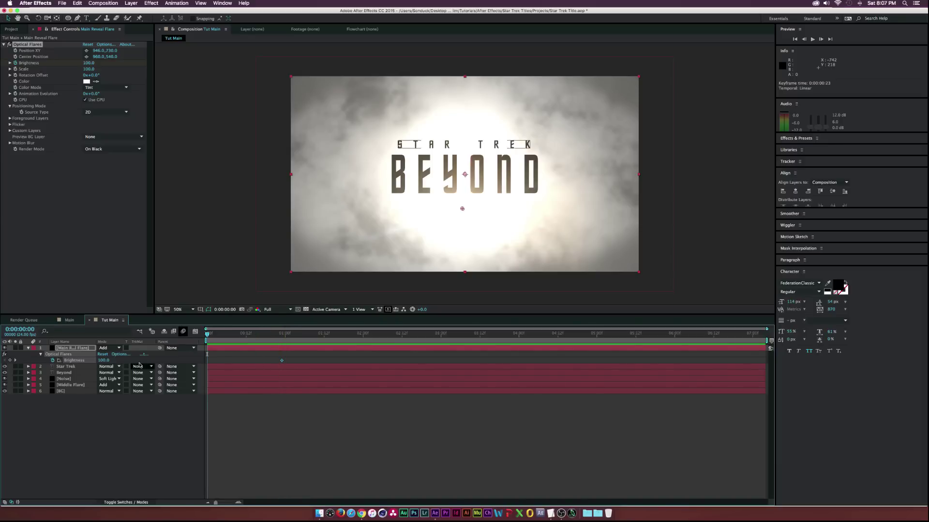
left_click(104, 360)
type("390")
key("Return")
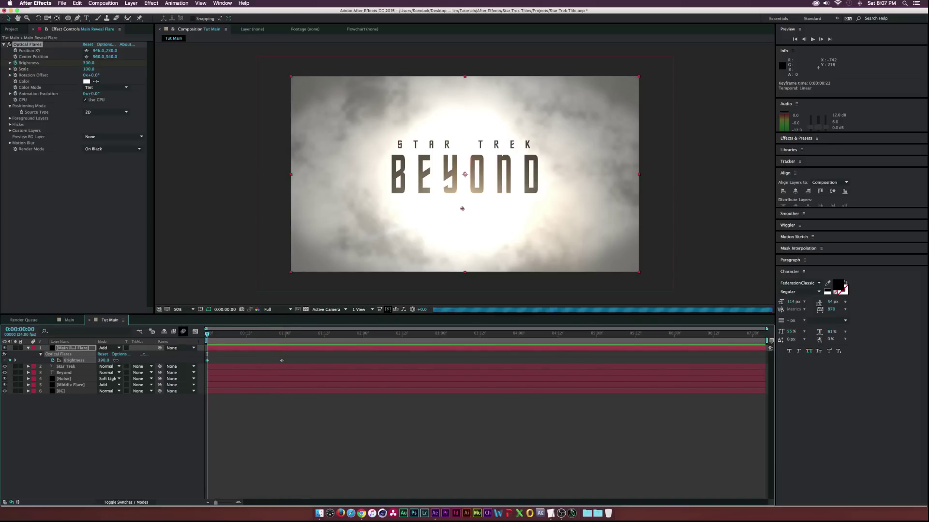
left_click_drag(115, 360, 122, 359)
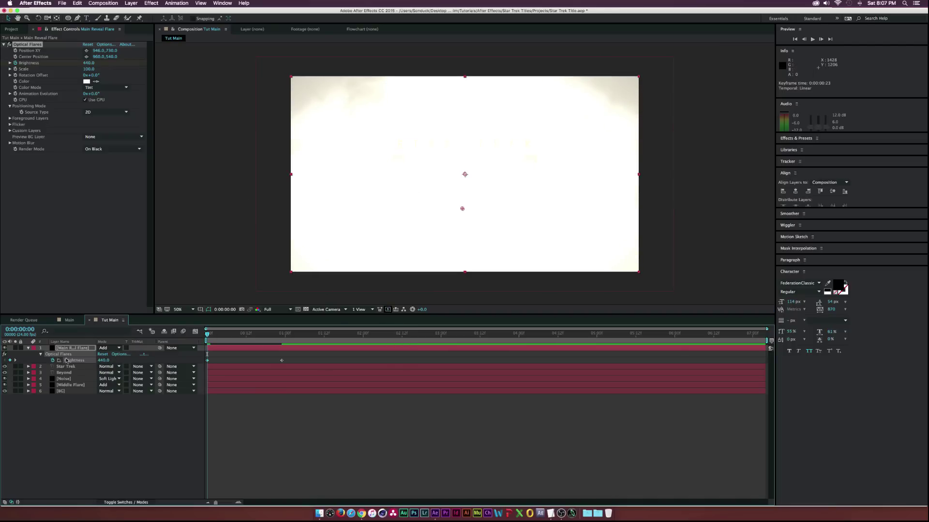
End the work area at 0:00:05:00 and keyframe the flare's Brightness to 80 at that time.
left_click_drag(247, 333, 596, 350)
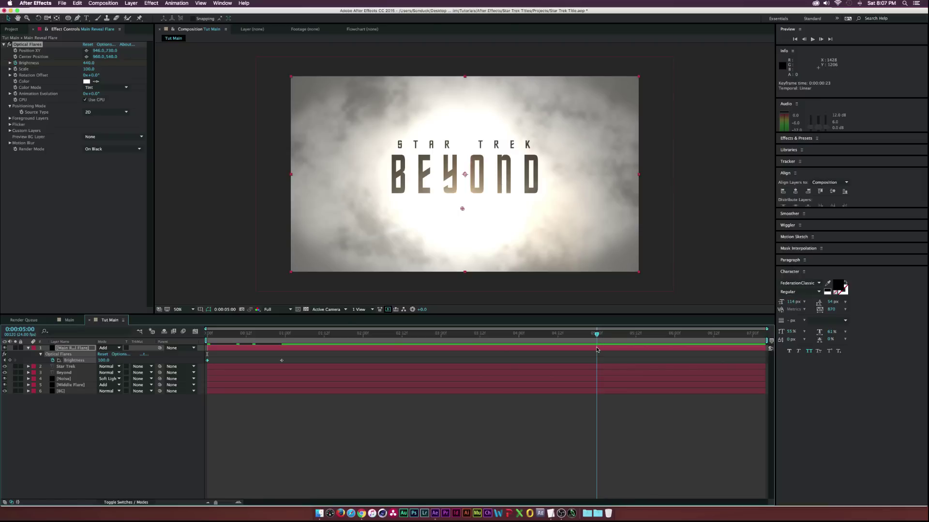
key("n")
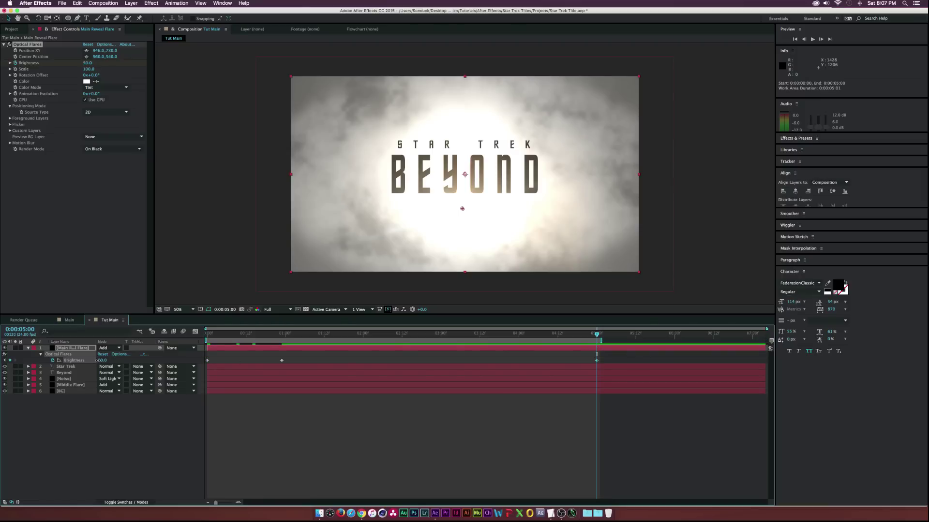
mouse_move(98, 360)
left_mouse_down()
mouse_move(86, 360)
mouse_move(110, 360)
left_mouse_up()
left_click(110, 361)
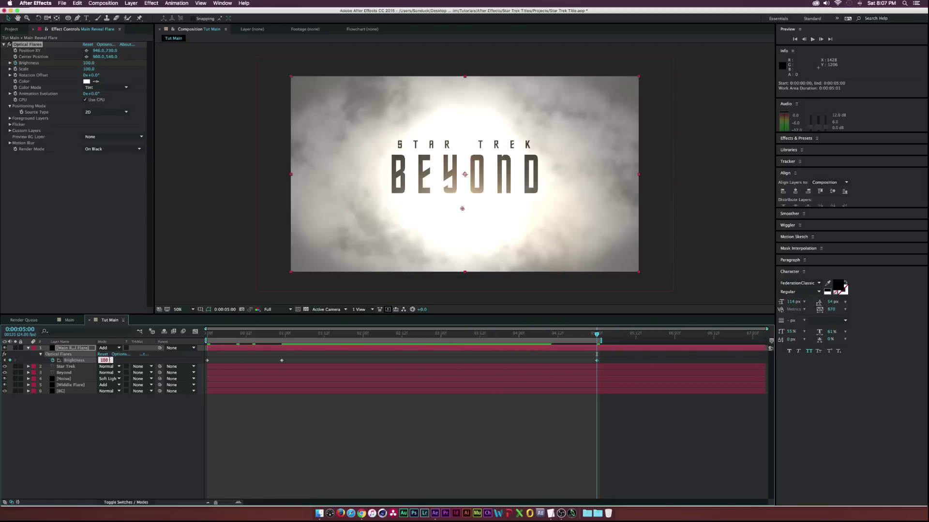
type("90")
left_click(128, 441)
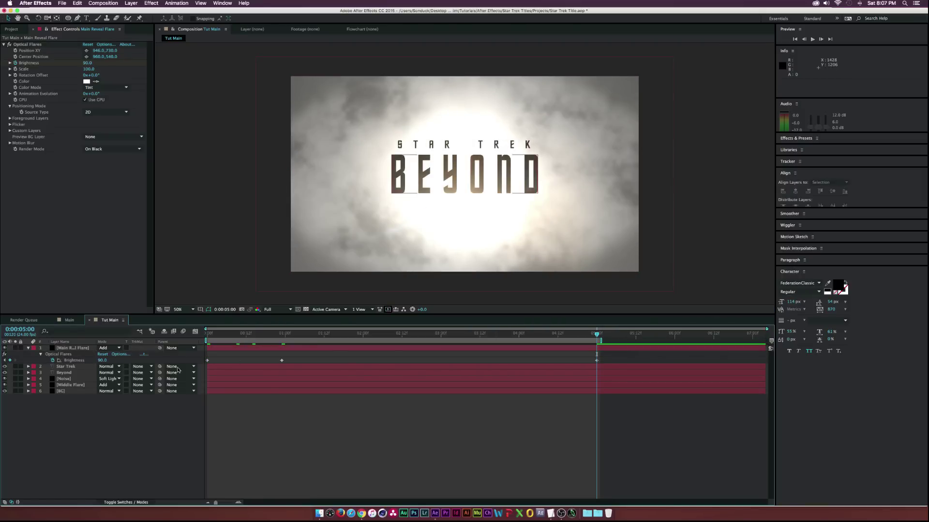
Scrub through the timeline to check the Main Reveal Flare's brightness animation over the title.
left_click_drag(330, 339, 596, 345)
left_click(281, 361)
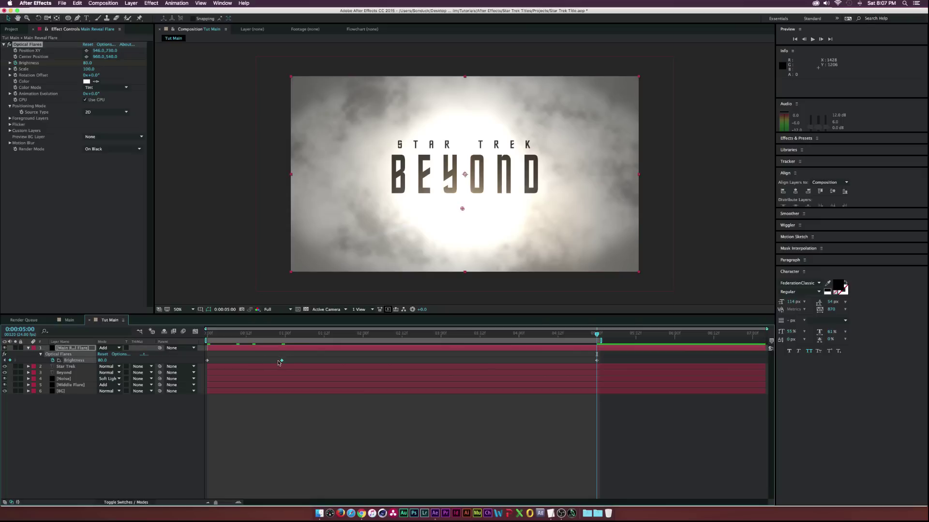
mouse_move(283, 363)
left_click_drag(283, 334, 471, 338)
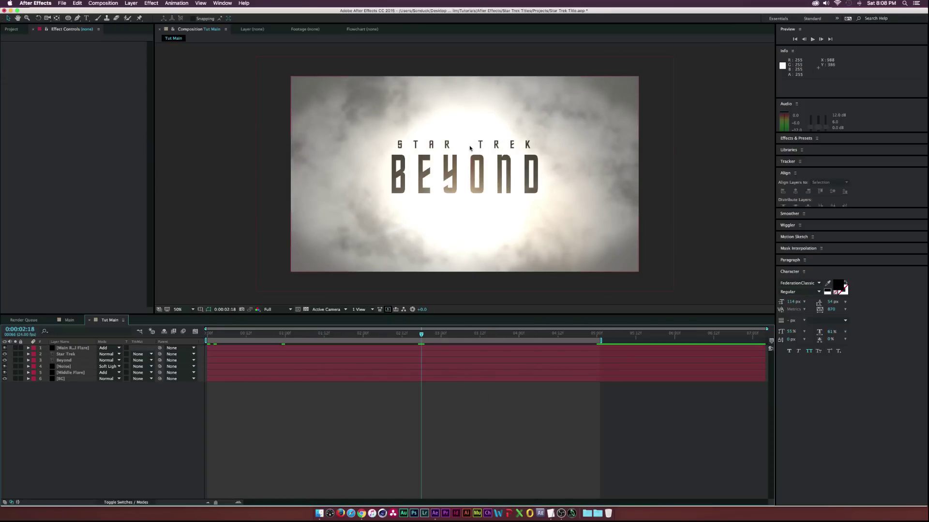
Create a black solid named Subtitle Flare Reveal and apply the Optical Flares effect to it.
key("super+y")
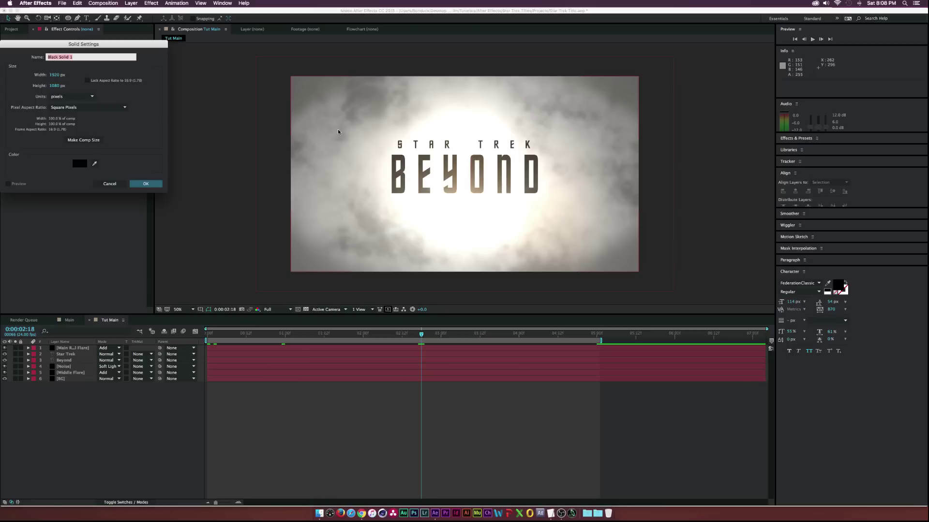
type("Subtitle Flare Reveal")
key("Return")
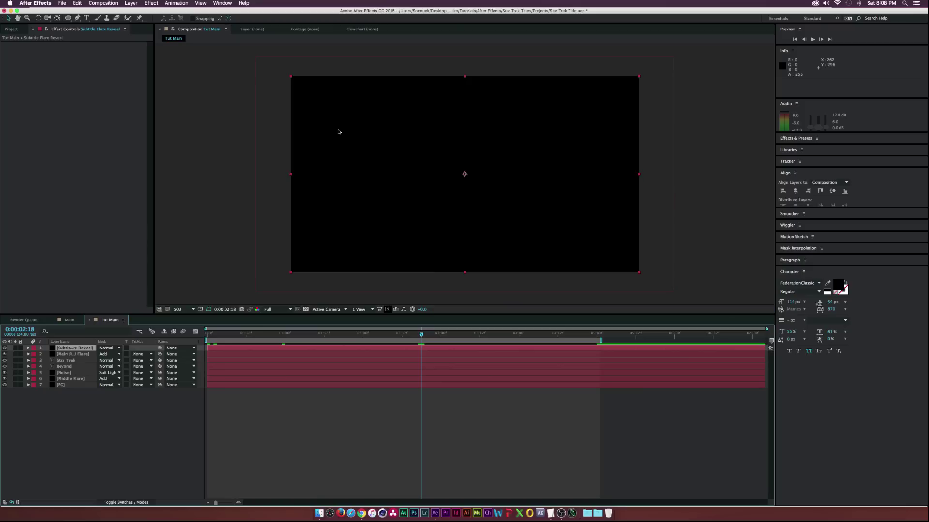
left_click(152, 3)
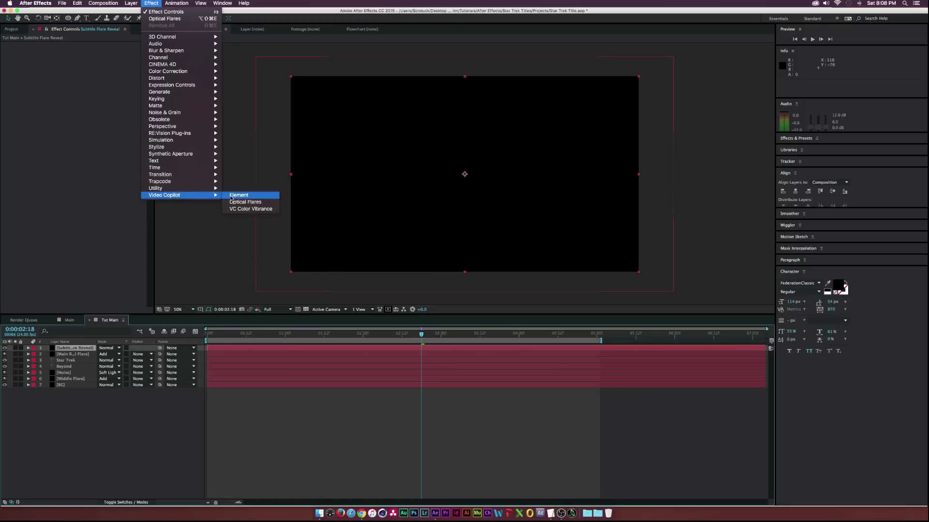
left_click(250, 201)
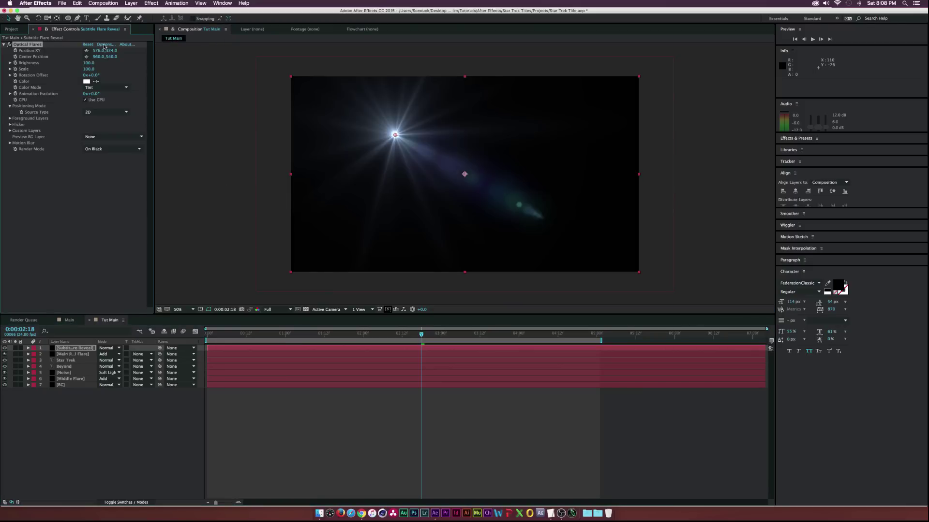
Load the Sub Zero preset from Pro Presets 2 for the subtitle flare and accept the Optical Flares options.
left_click(104, 45)
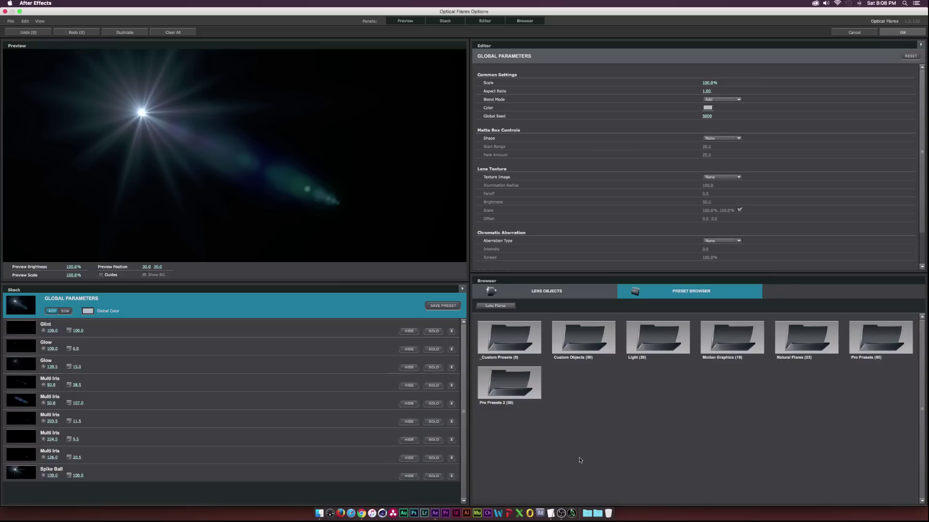
double_click(509, 383)
scroll(924, 355, "down", 5)
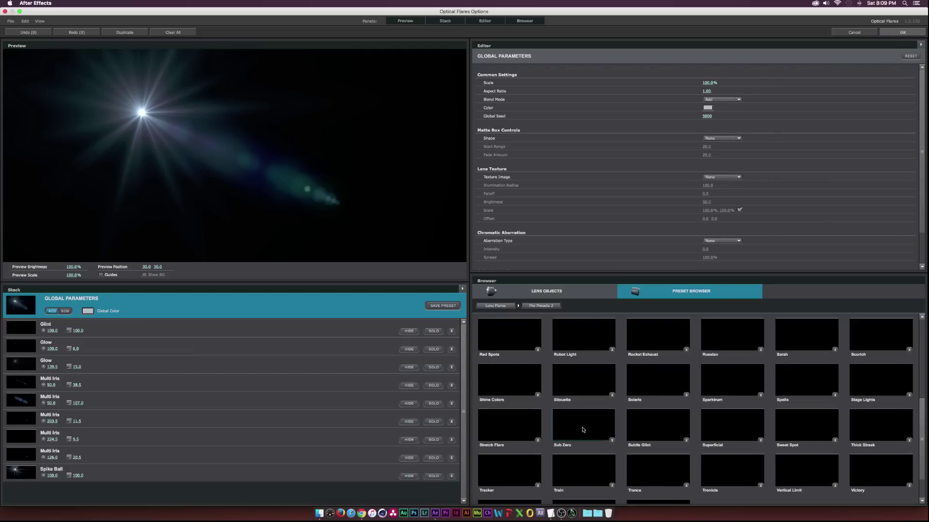
left_click(583, 430)
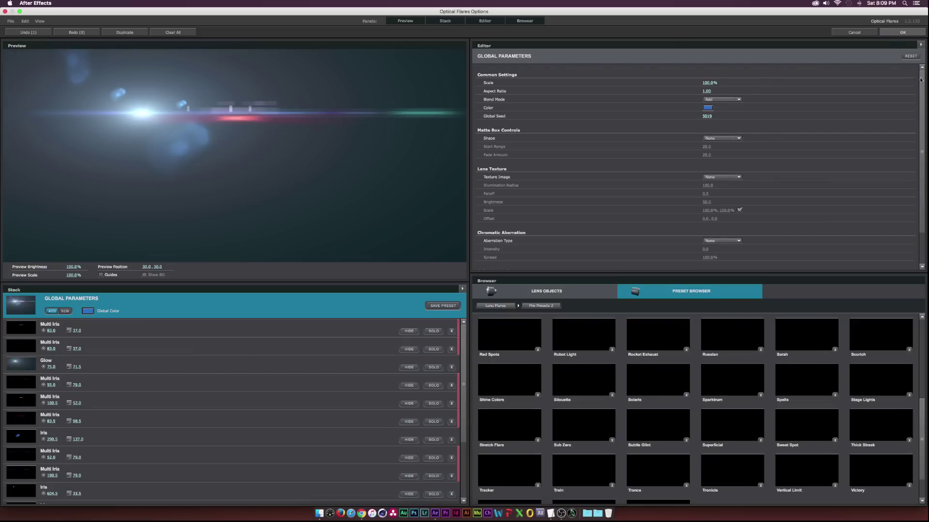
left_click(902, 31)
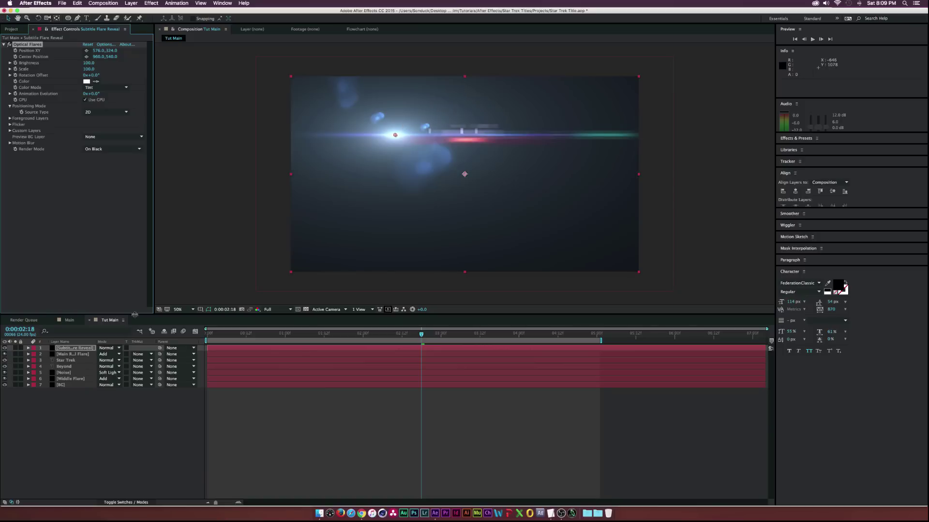
Set the Subtitle Flare Reveal layer's blend mode to Add and position its flare over the STAR TREK line at about 952, 394.
left_click(104, 348)
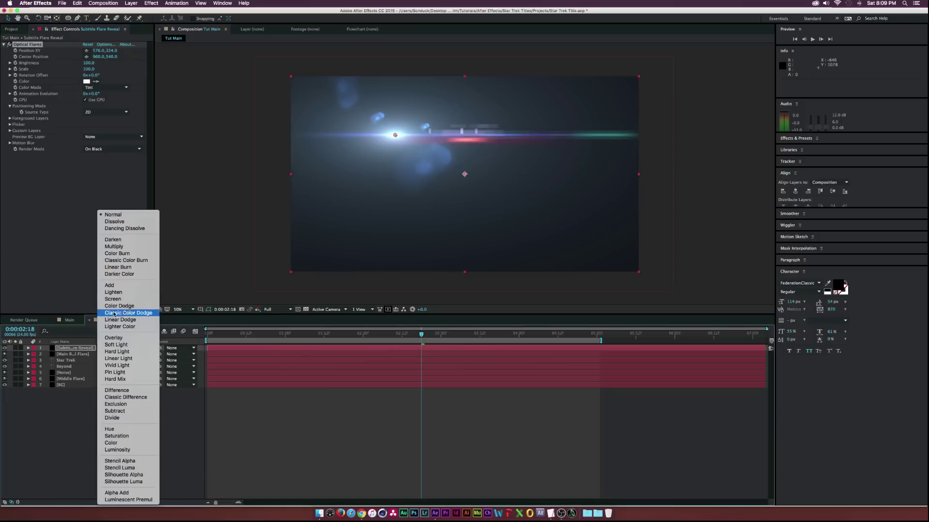
left_click(109, 286)
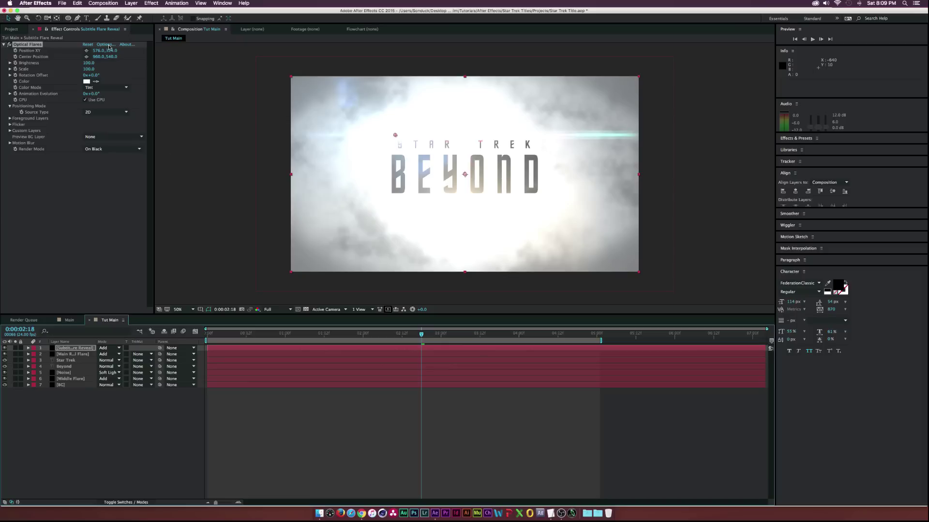
left_click(88, 50)
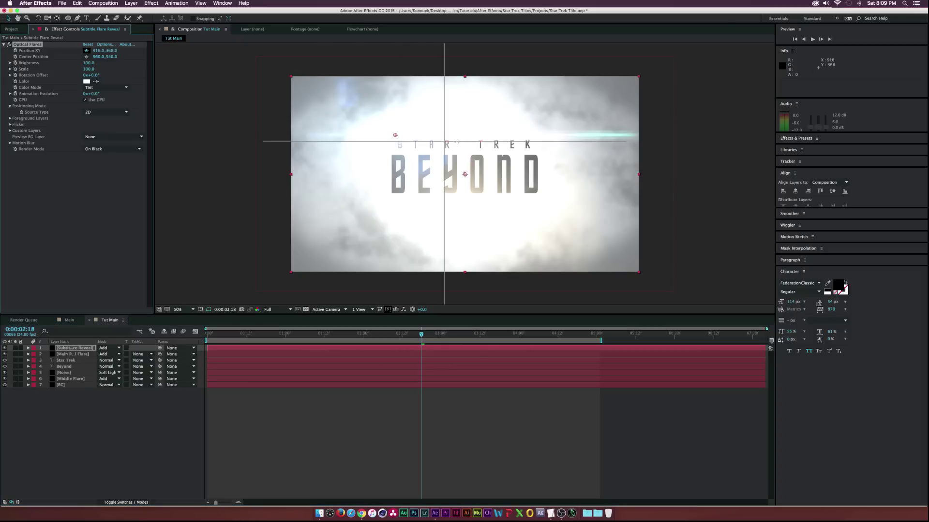
left_click(465, 144)
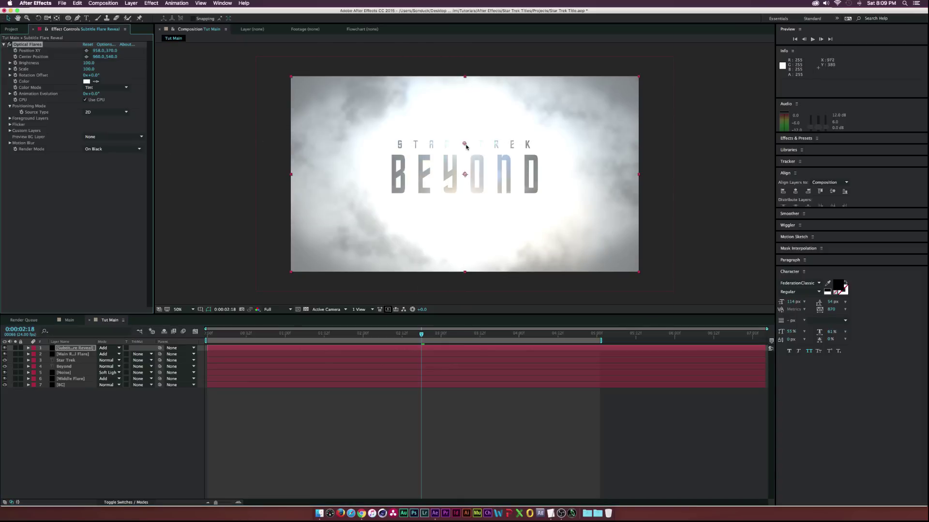
left_click_drag(464, 145, 463, 146)
left_click_drag(464, 147, 463, 151)
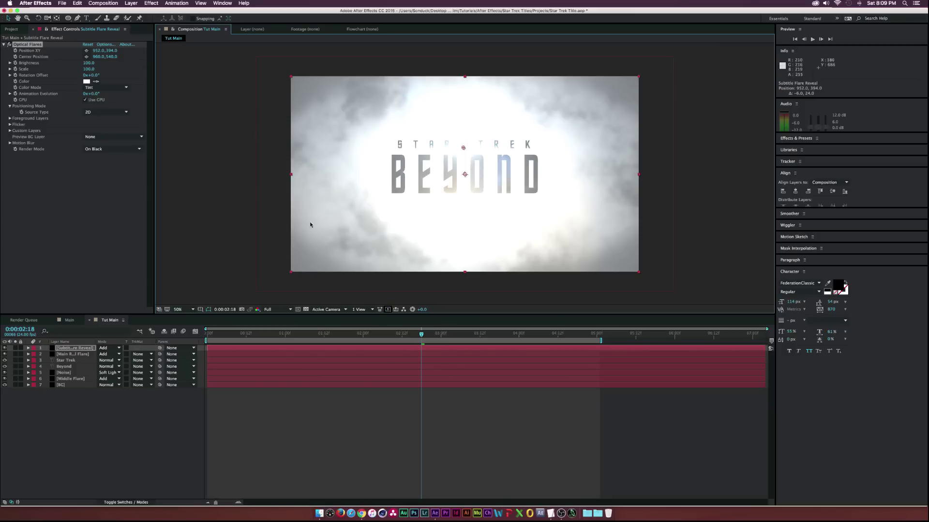
At 0:00:02:12, keyframe the Subtitle Flare Reveal's Brightness with a value of 120.
left_click_drag(366, 335, 403, 336)
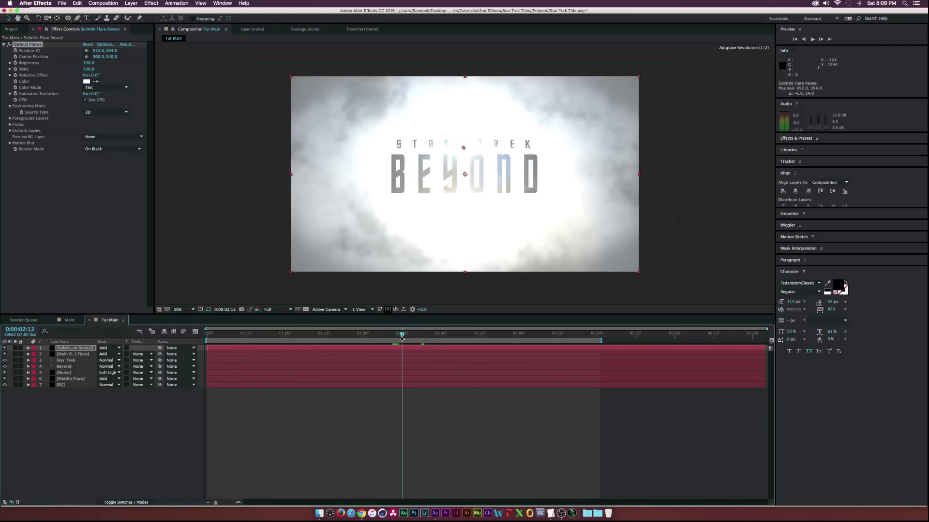
left_click(79, 350)
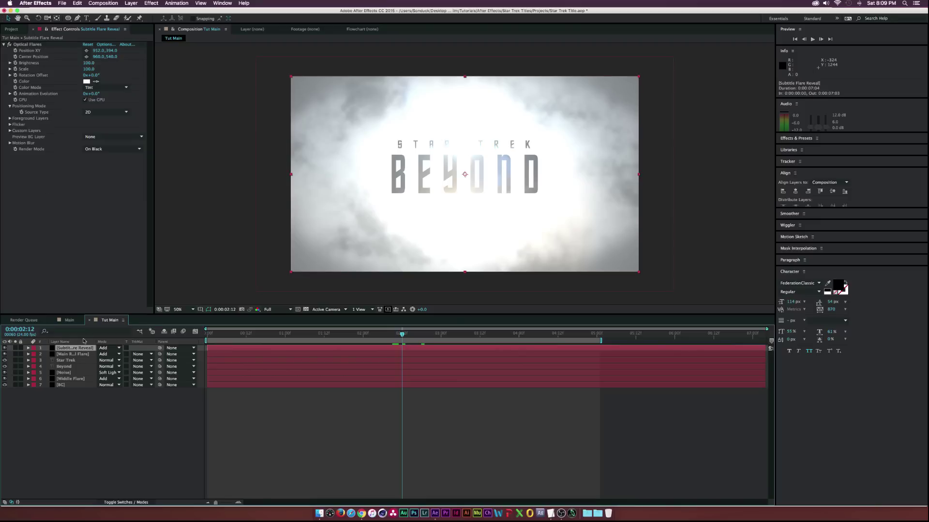
left_click(24, 63)
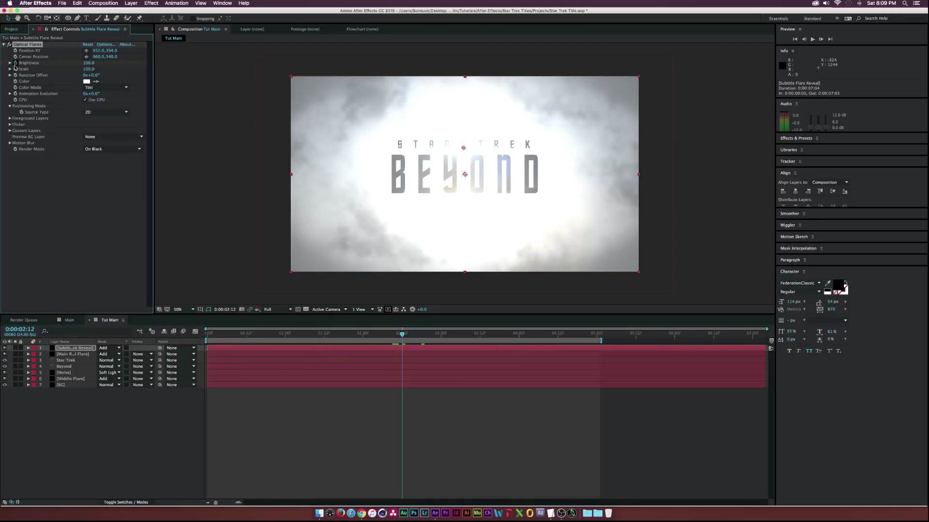
key("u")
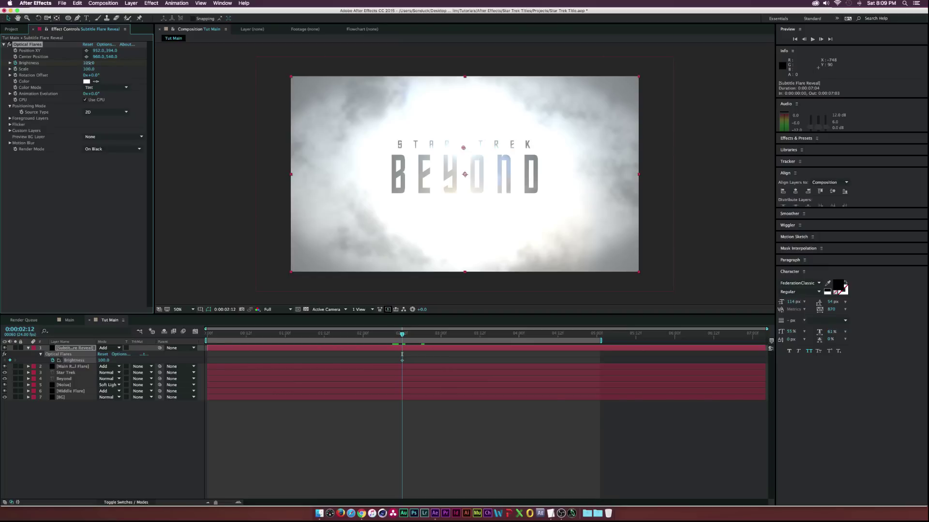
left_click_drag(88, 63, 89, 63)
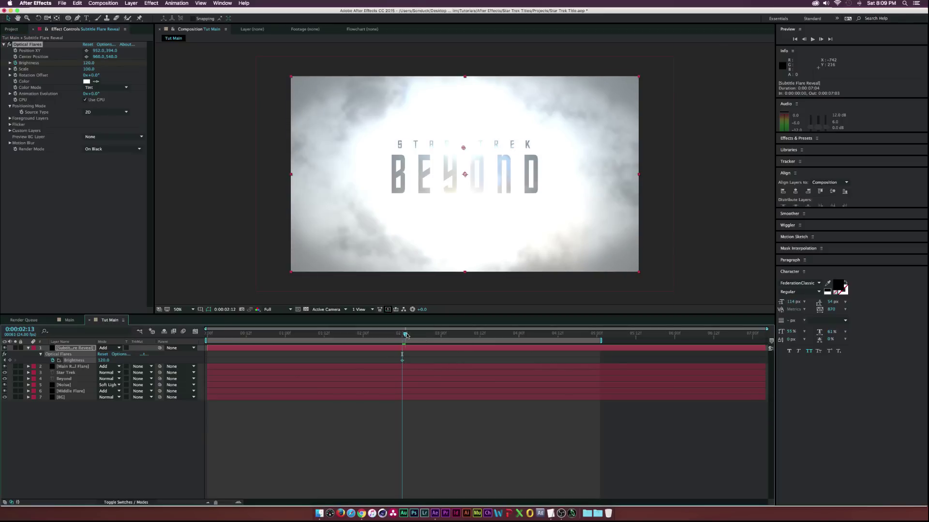
Keyframe the Subtitle Flare Reveal's Brightness to 0 at 0:00:03:05.
left_click_drag(402, 333, 457, 338)
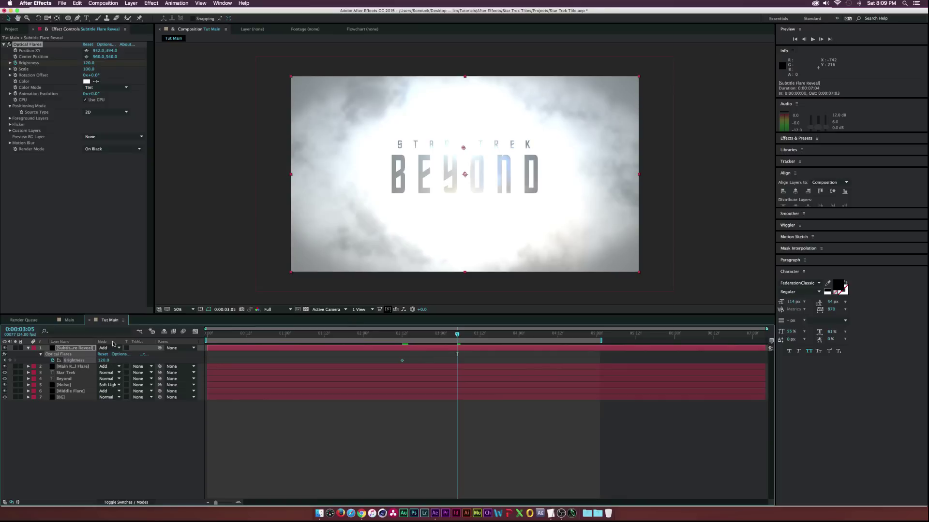
left_click(103, 361)
type("0")
key("Return")
left_click(146, 429)
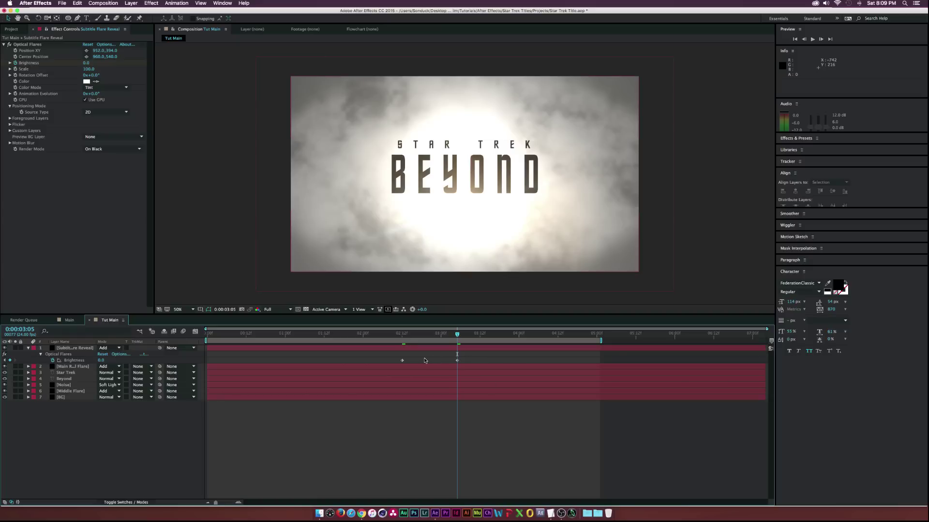
Apply Easy Ease to both Brightness keyframes of the Subtitle Flare Reveal and scrub through the fade.
left_click_drag(382, 351, 457, 338)
key("F9")
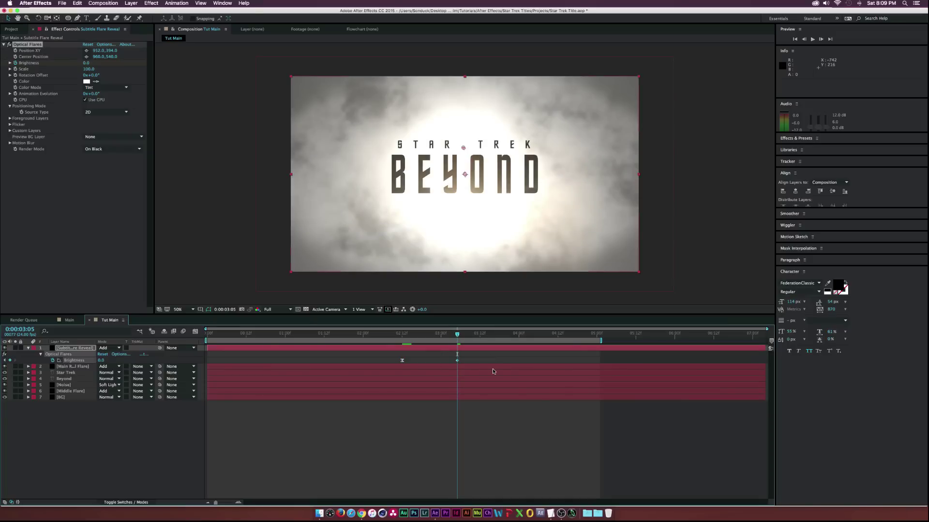
left_click_drag(398, 336, 487, 334)
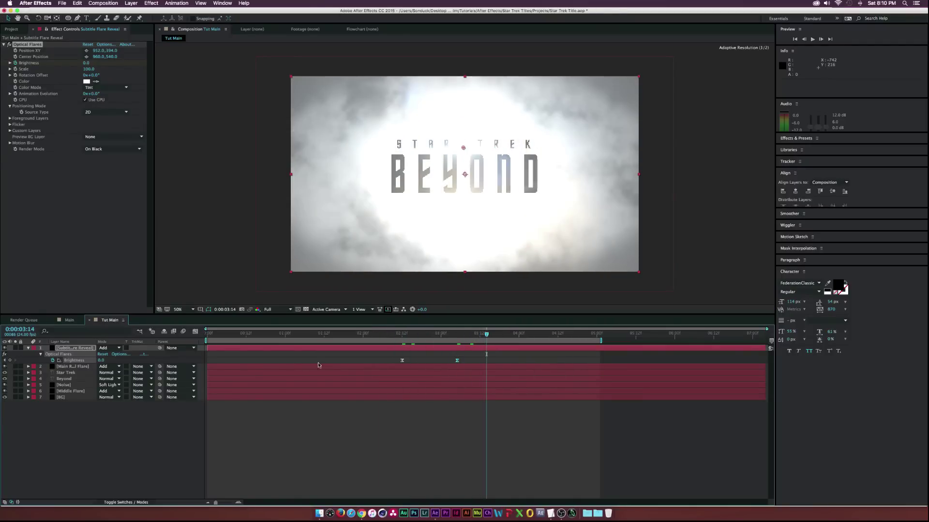
Change the Main Reveal Flare's color to a saturated orange and collapse the Subtitle Flare Reveal layer's properties.
left_click(563, 186)
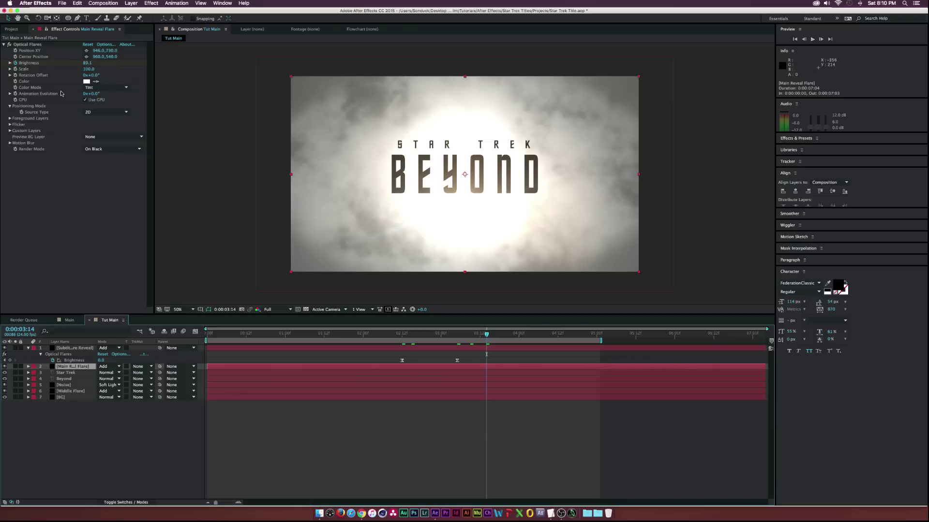
left_click(86, 82)
mouse_move(107, 130)
left_mouse_down()
mouse_move(110, 116)
mouse_move(114, 137)
left_mouse_up()
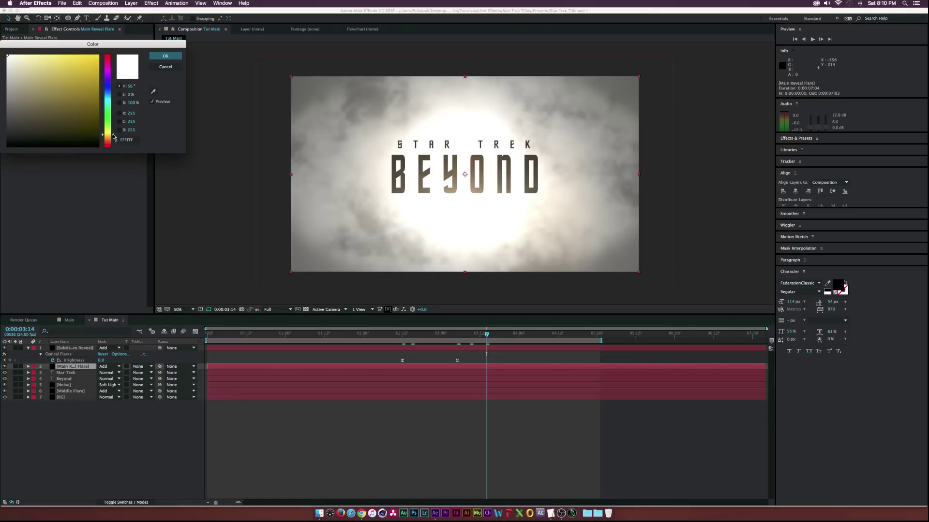
left_click(91, 67)
left_click(109, 139)
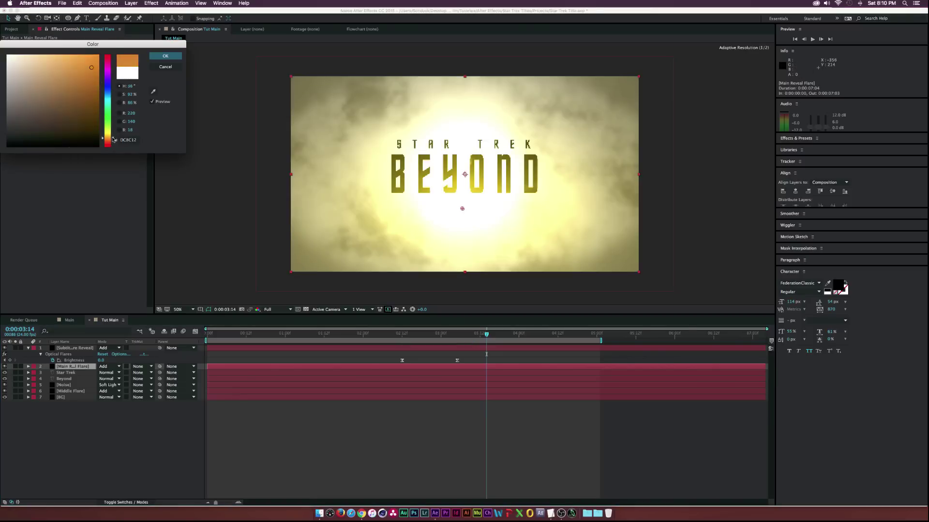
left_click_drag(93, 64, 95, 62)
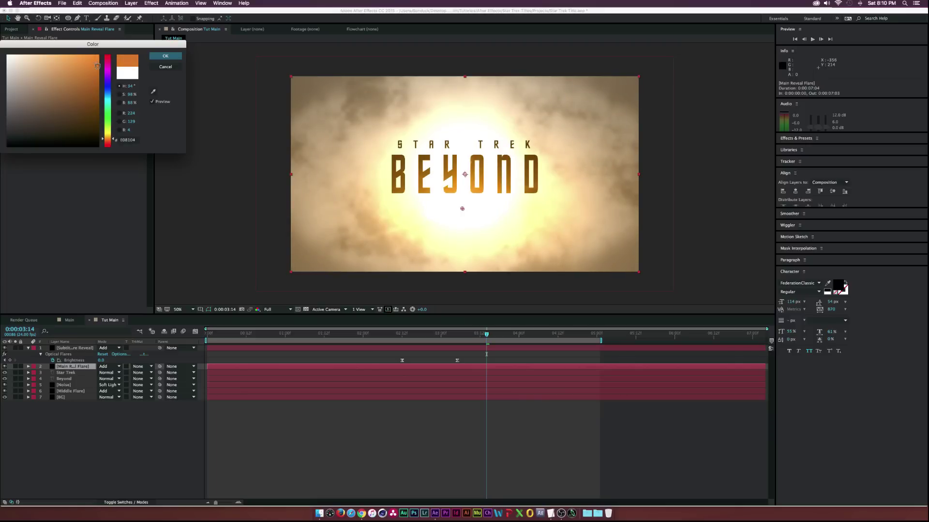
left_click(165, 55)
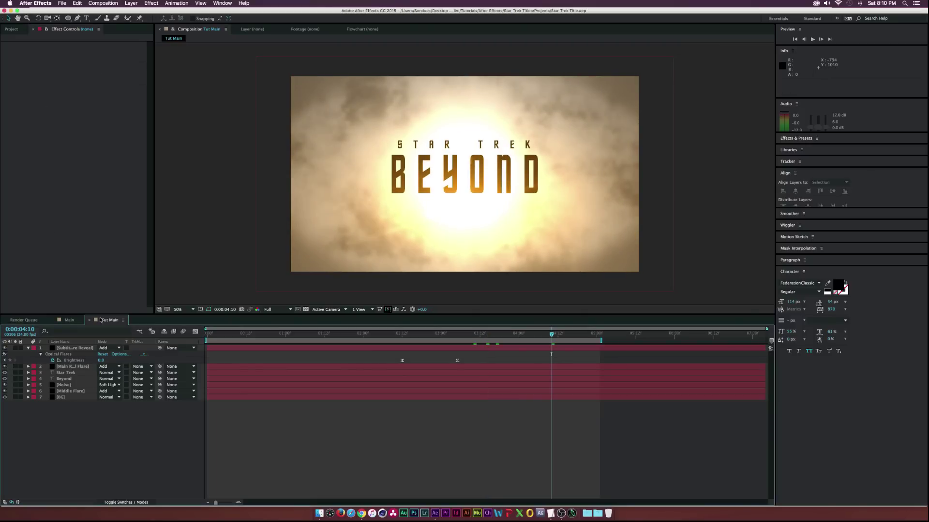
left_click(27, 348)
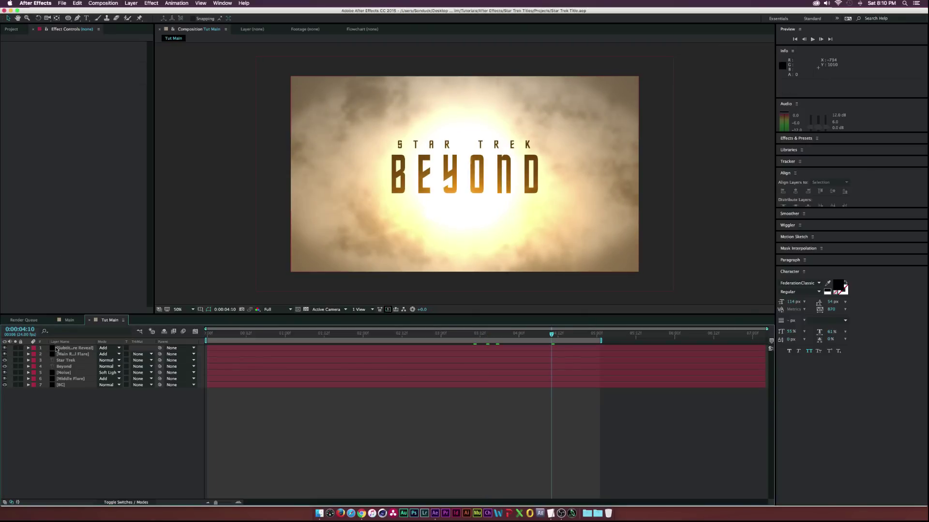
Switch to Finder and open the Particles_HD folder inside Stock > Video Copilot.
left_click(22, 32)
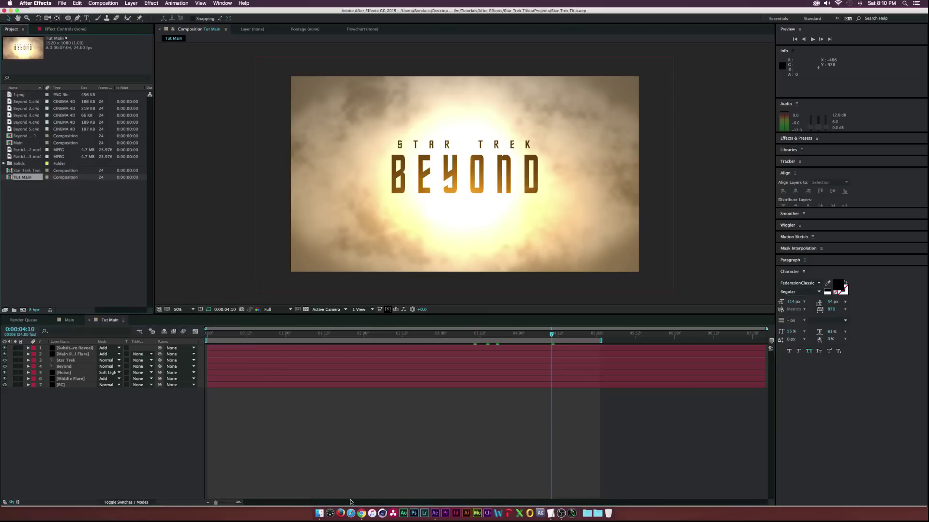
left_click(321, 513)
scroll(420, 267, "left", 10)
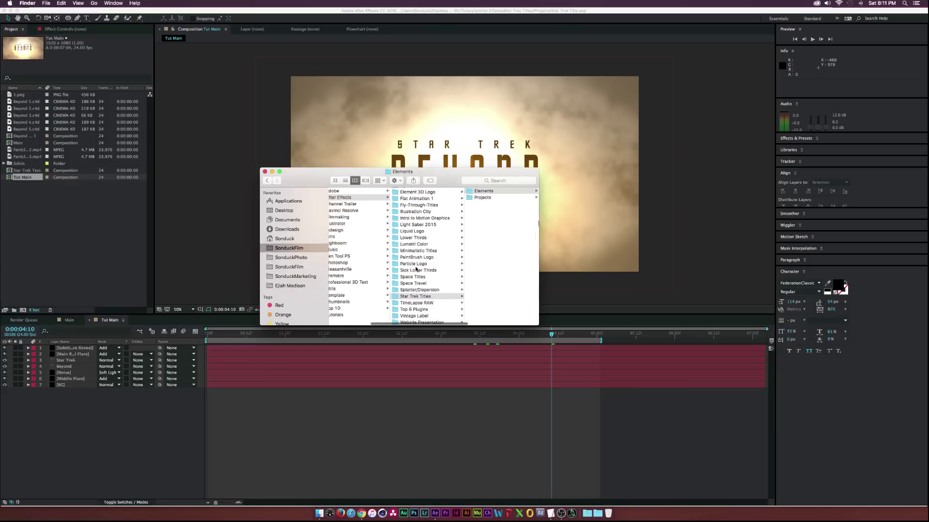
left_click(361, 256)
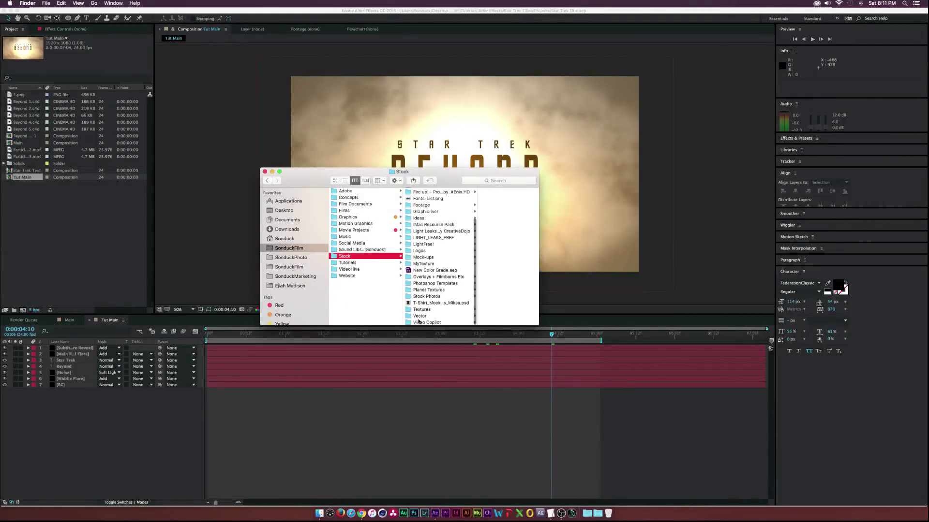
left_click(420, 322)
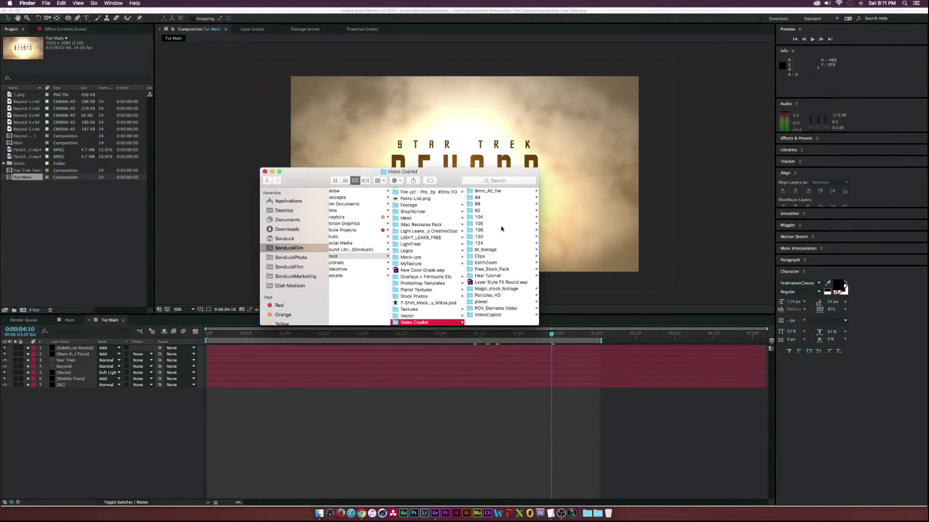
left_click(491, 269)
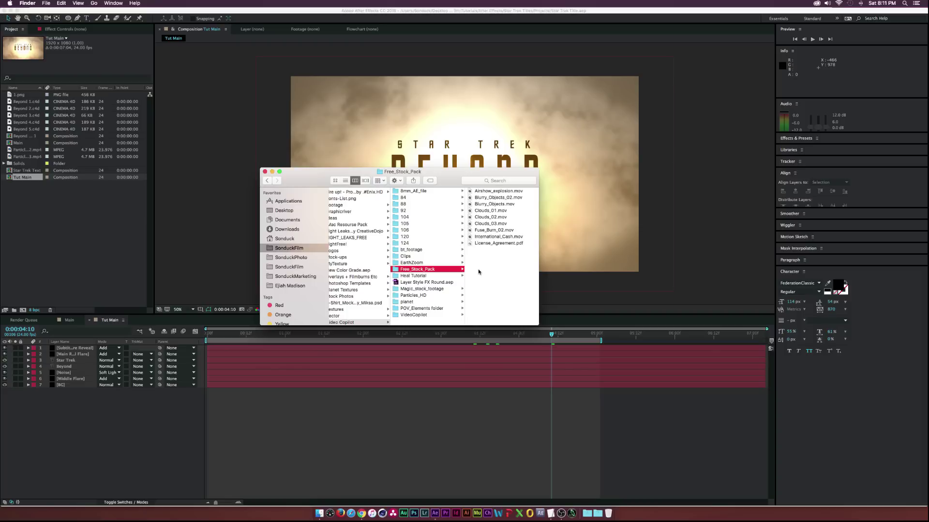
left_click(413, 315)
left_click(413, 295)
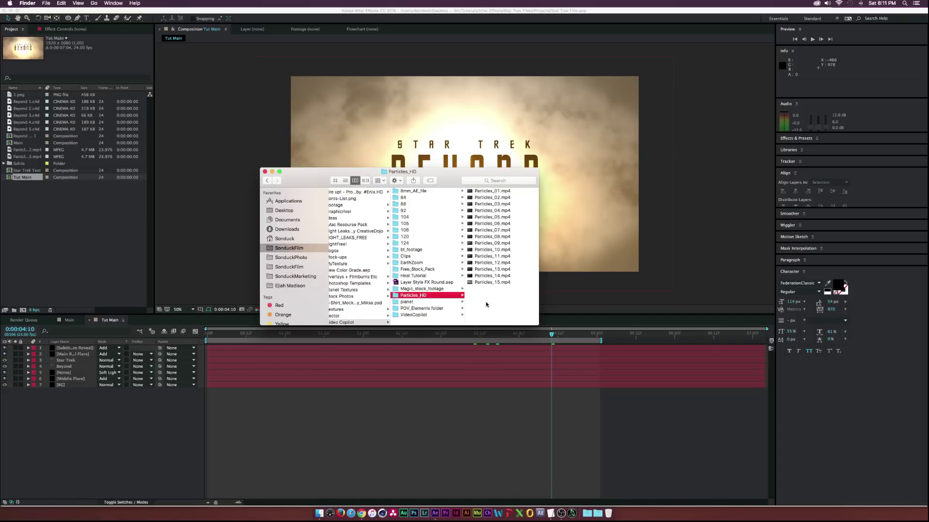
left_click_drag(448, 173, 423, 171)
Preview the particle clips from Particles_06.mp4 through Particles_10.mp4 to compare the available footage.
left_click(463, 221)
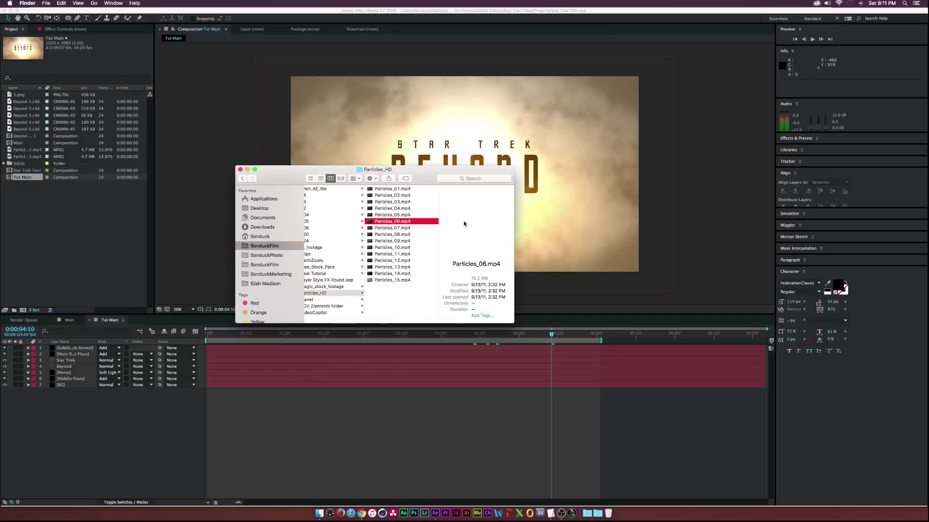
key("space")
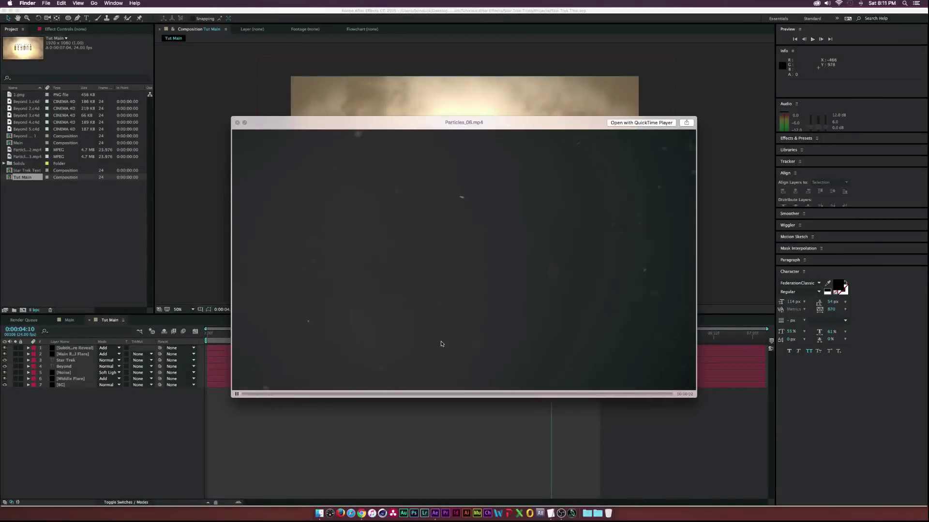
key("Down")
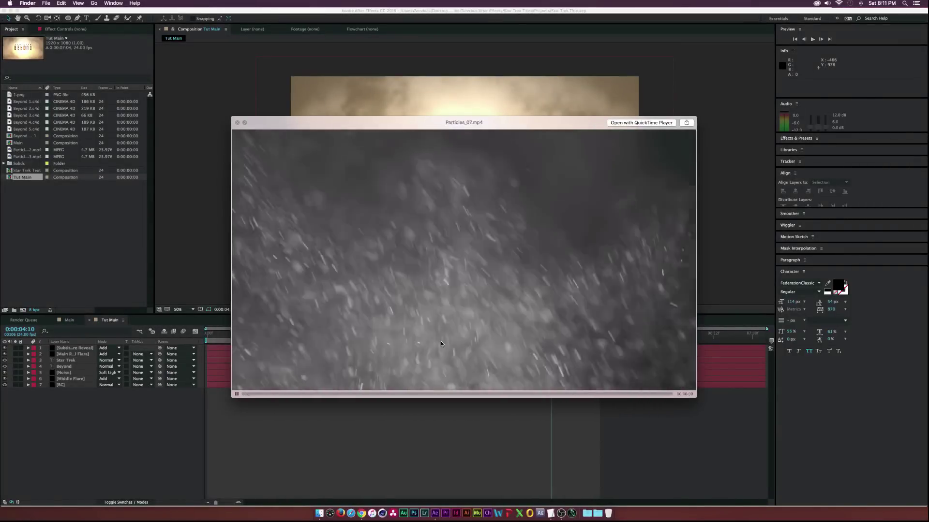
key("Down")
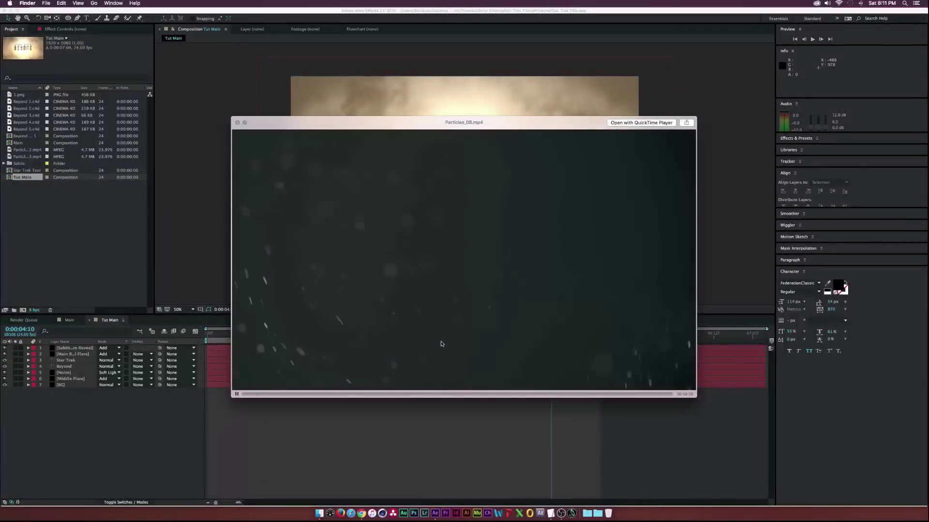
key("Down")
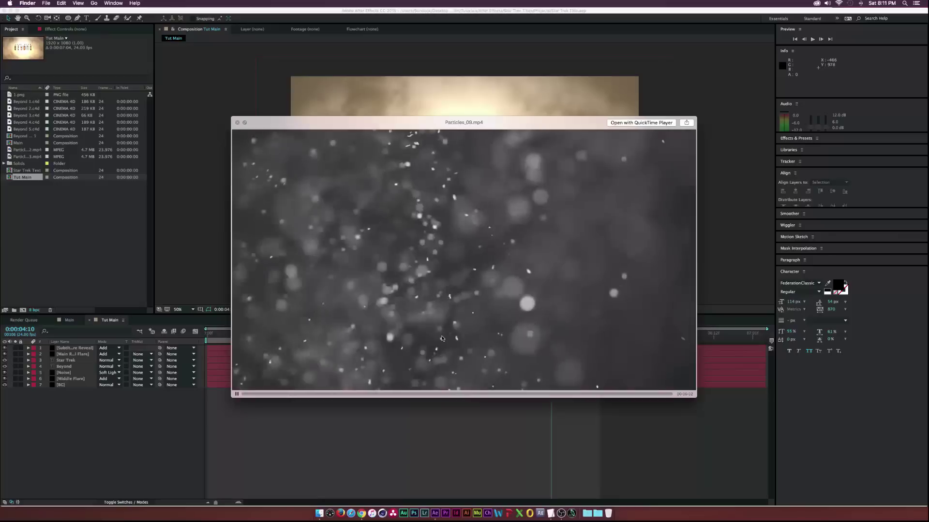
key("Down")
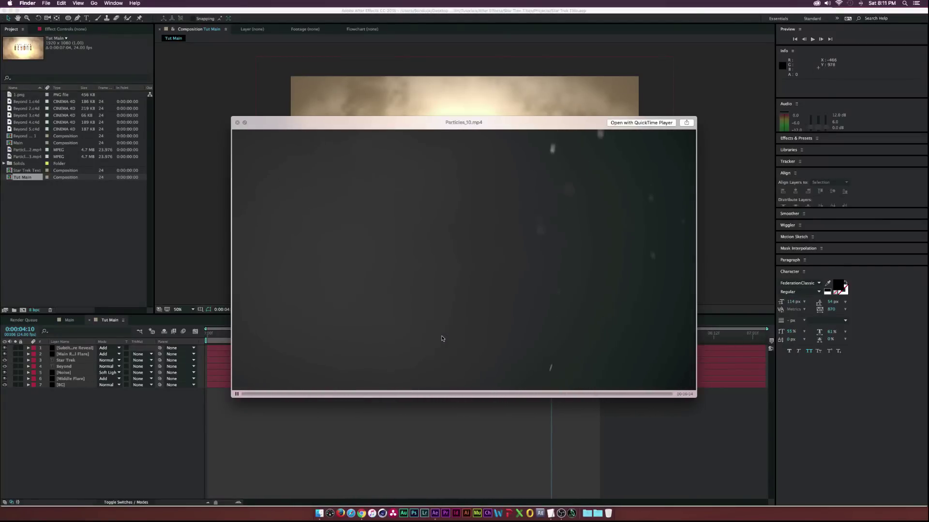
key("Down")
key("space")
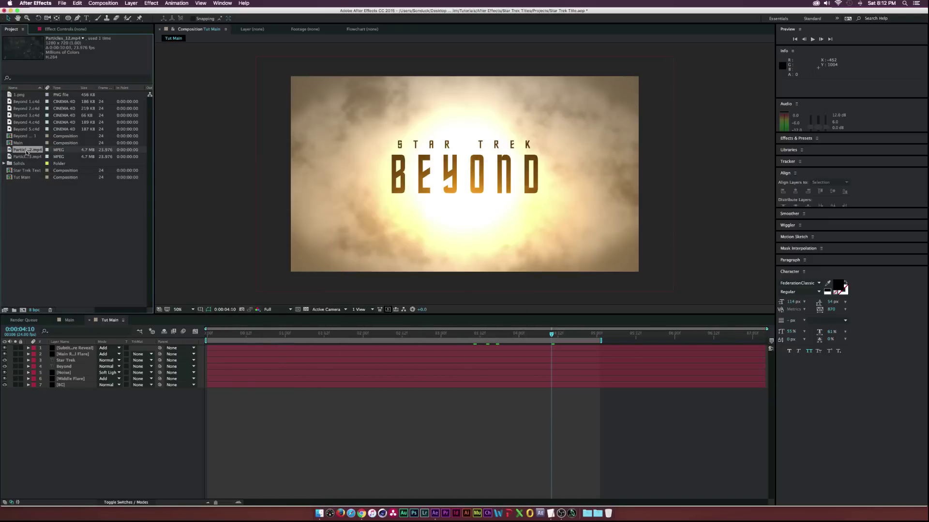
Add Particles_12.mp4 and Particles_13.mp4 from the After Effects project to Tut Main above all other layers.
left_click(25, 158)
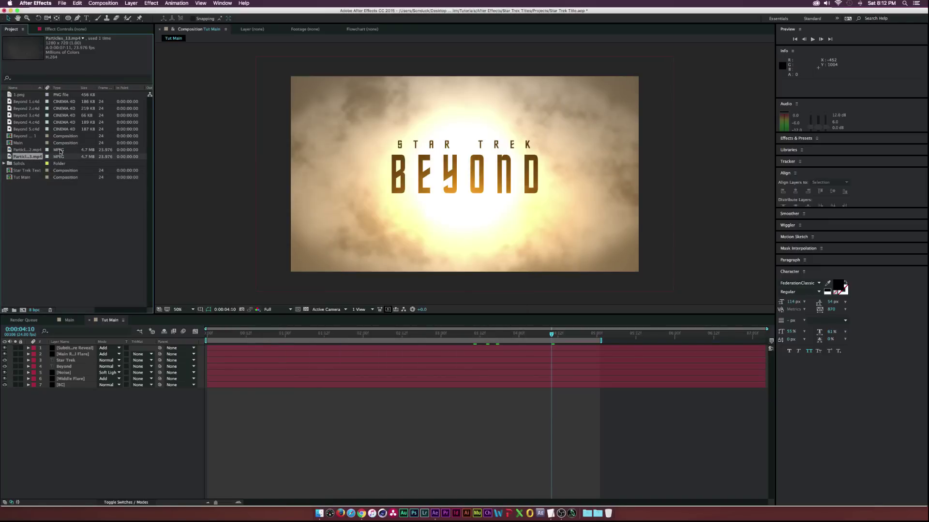
left_click(35, 151, "shift")
left_click_drag(29, 152, 89, 347)
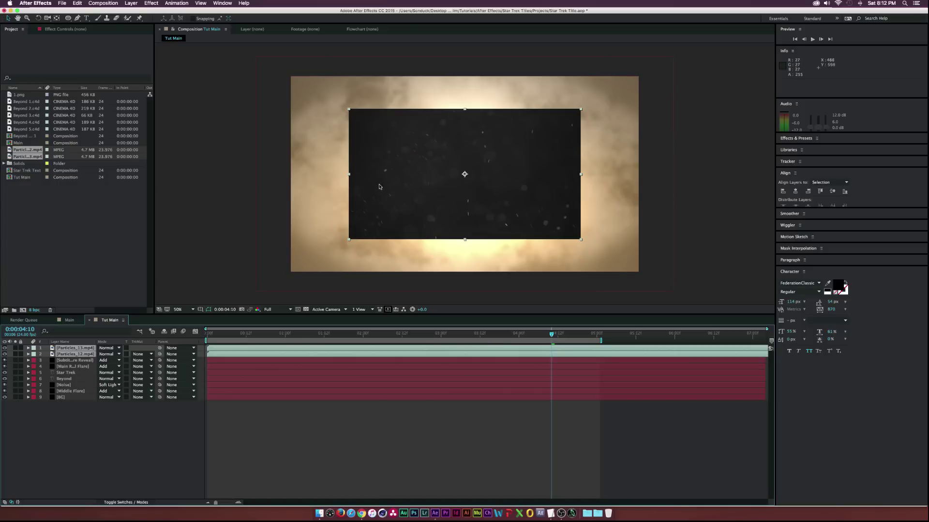
Fit the two selected particle layers to the Tut Main composition size.
left_click(131, 3)
mouse_move(152, 83)
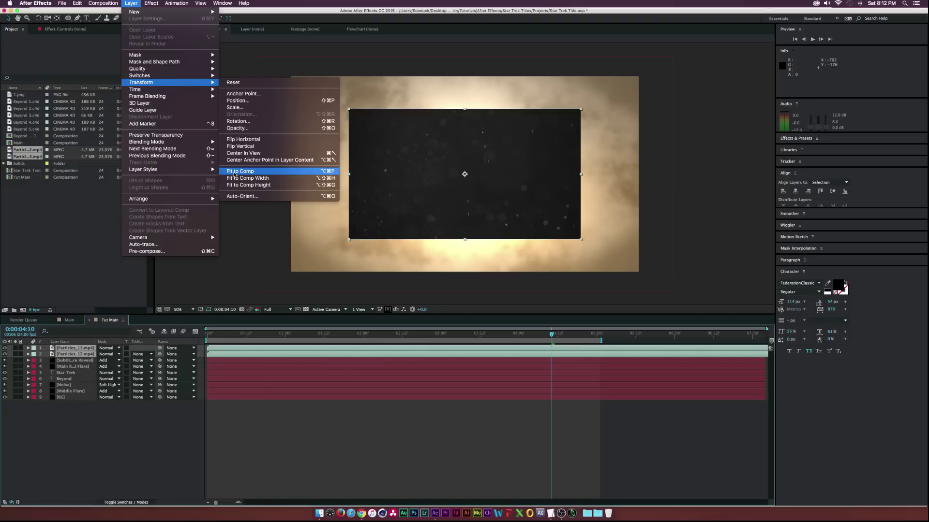
left_click(242, 172)
Move the Particles_13.mp4 layer down the stack so it sits directly above BG.
left_click(77, 350)
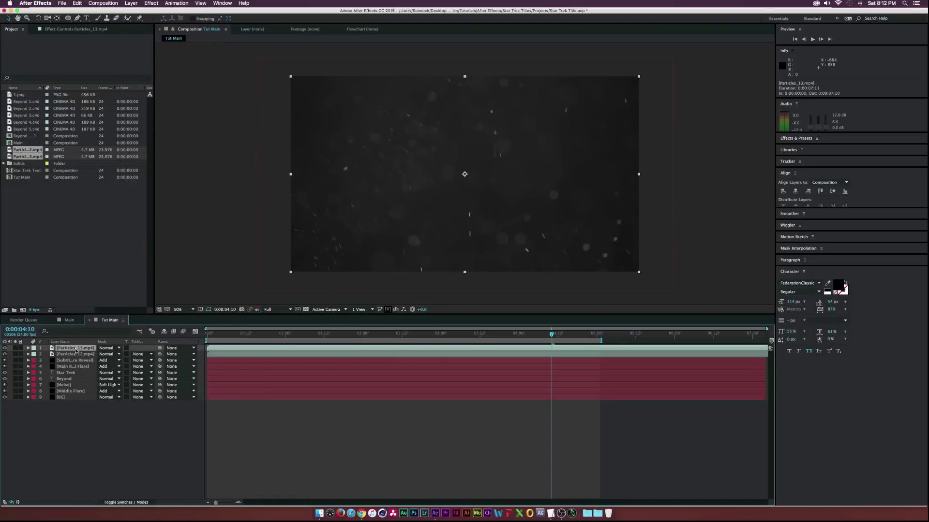
left_click(76, 354)
left_click(72, 349)
left_click_drag(72, 348, 78, 396)
Set the blending mode of Particles_12.mp4 and Particles_13.mp4 to Screen and check the result at several points in time.
left_click(98, 348, "super")
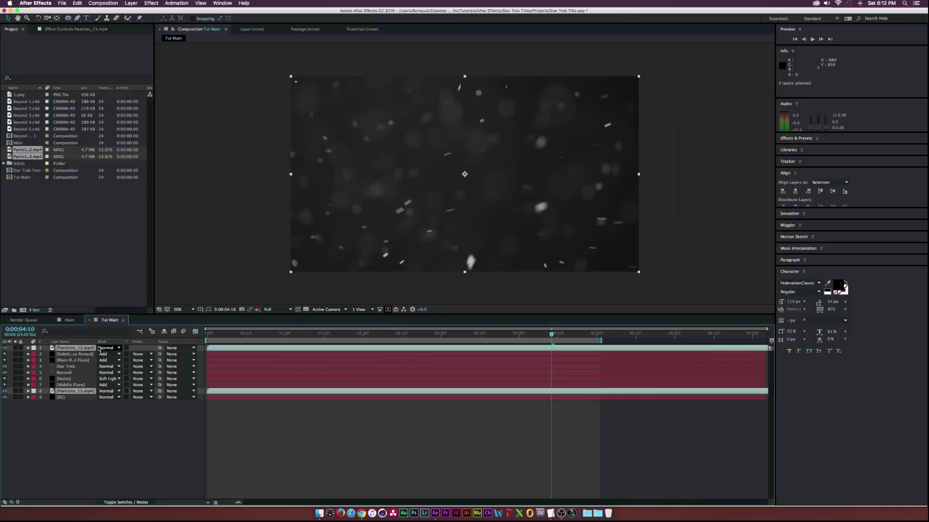
left_click(98, 348)
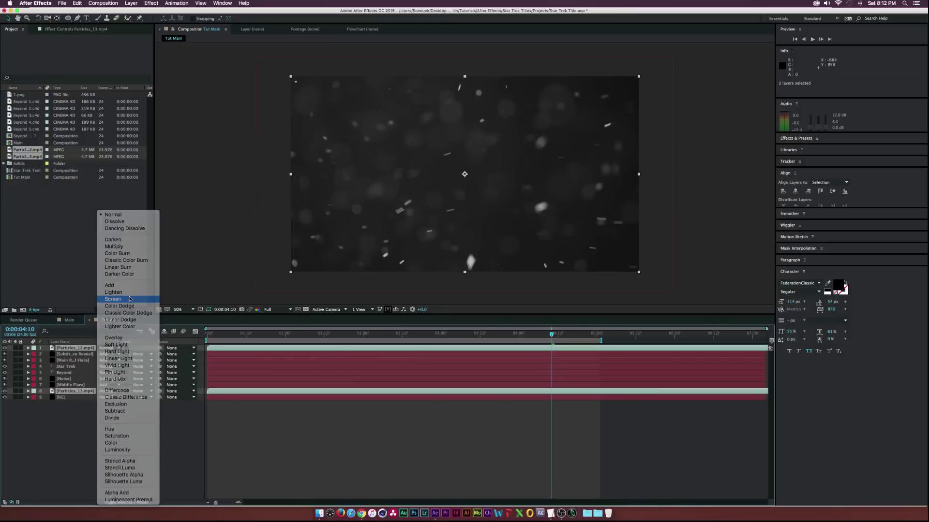
left_click(130, 299)
left_click(129, 462)
left_click_drag(246, 335, 389, 335)
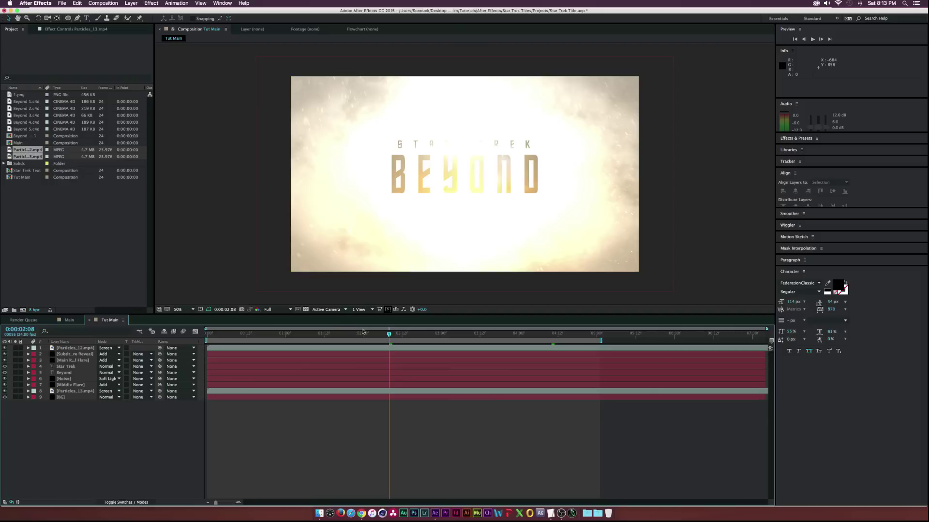
left_click(470, 333)
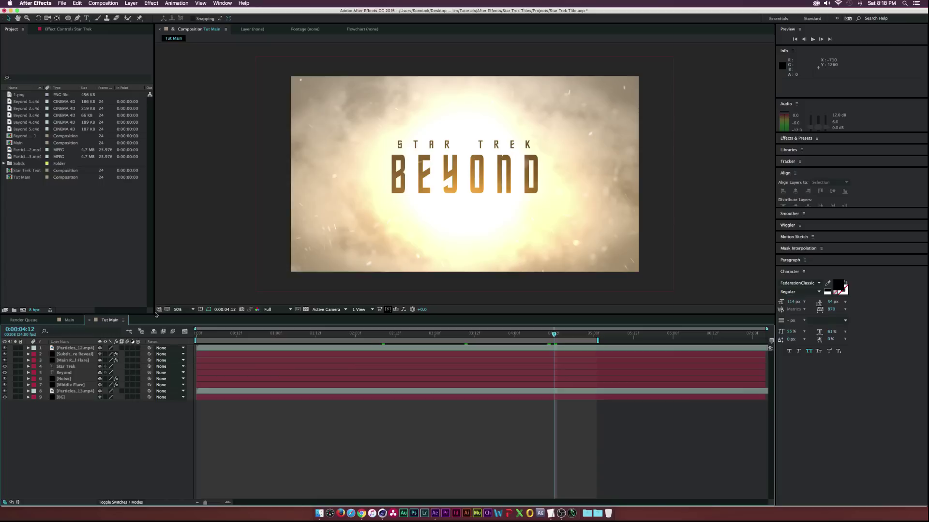
Turn the Star Trek and Beyond text layers into 3D layers.
left_click(82, 366)
left_click(75, 366)
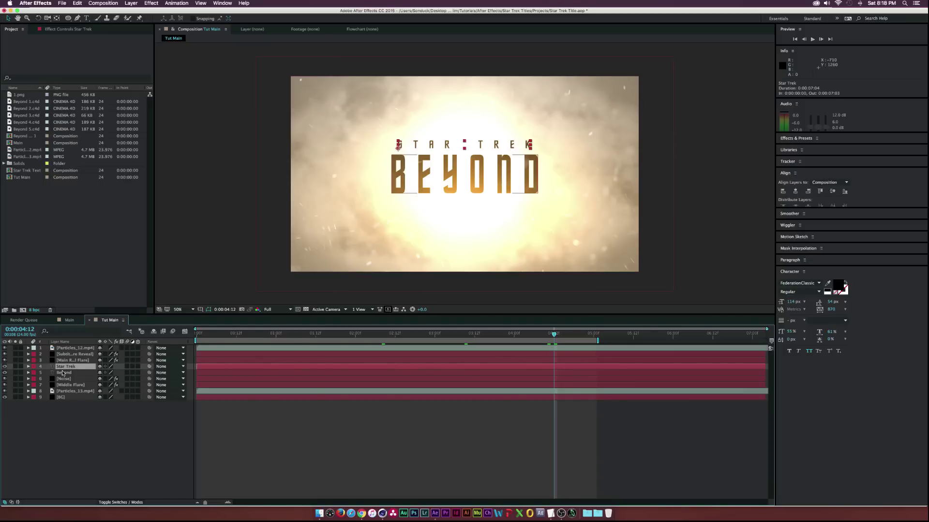
left_click(73, 373, "shift")
left_click(138, 370)
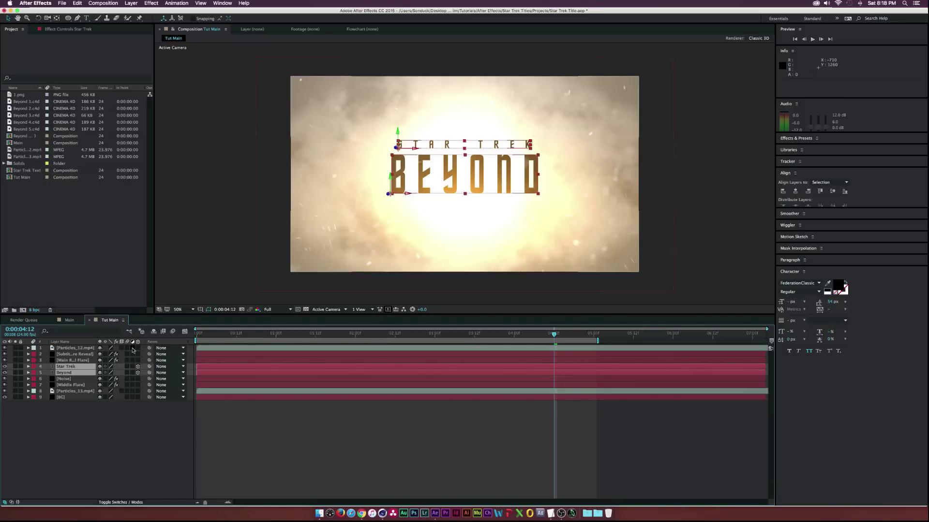
left_click(125, 504)
left_click(125, 504)
Pre-compose the Beyond text layer as "Beyond Text" with all attributes moved into the new composition.
left_click(68, 368)
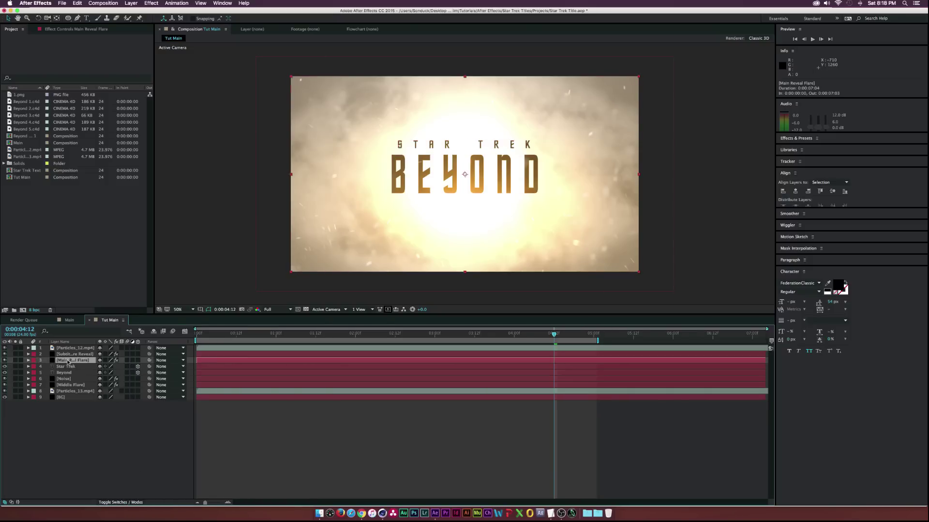
left_click(68, 372)
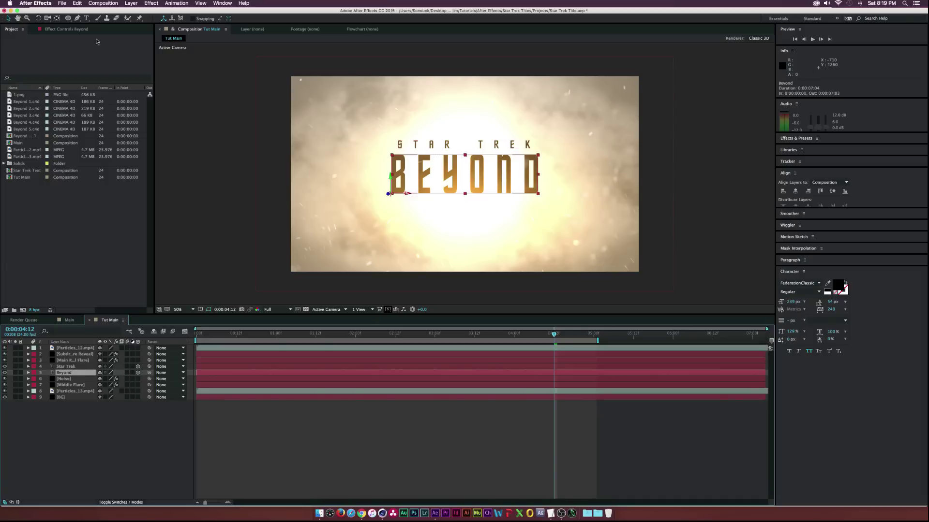
left_click(103, 3)
mouse_move(131, 3)
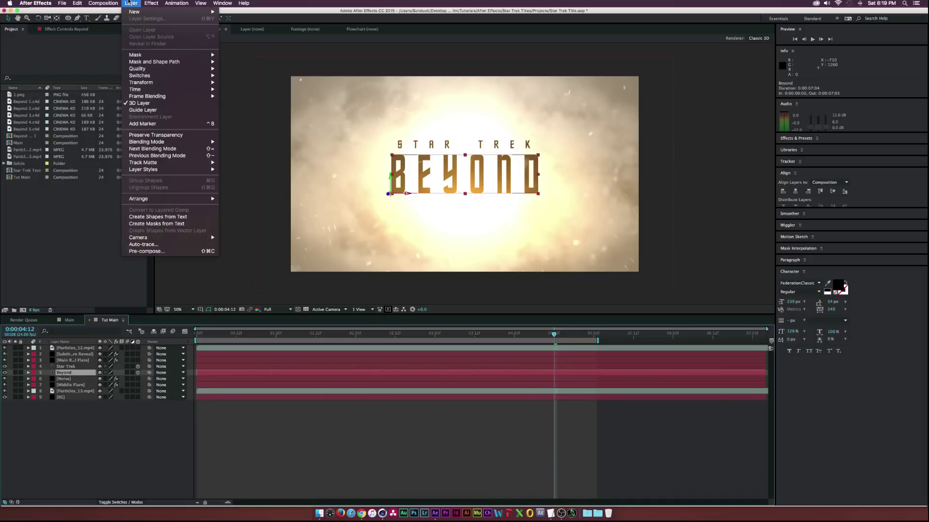
left_click(170, 251)
left_click_drag(89, 56, 72, 57)
type("Tex")
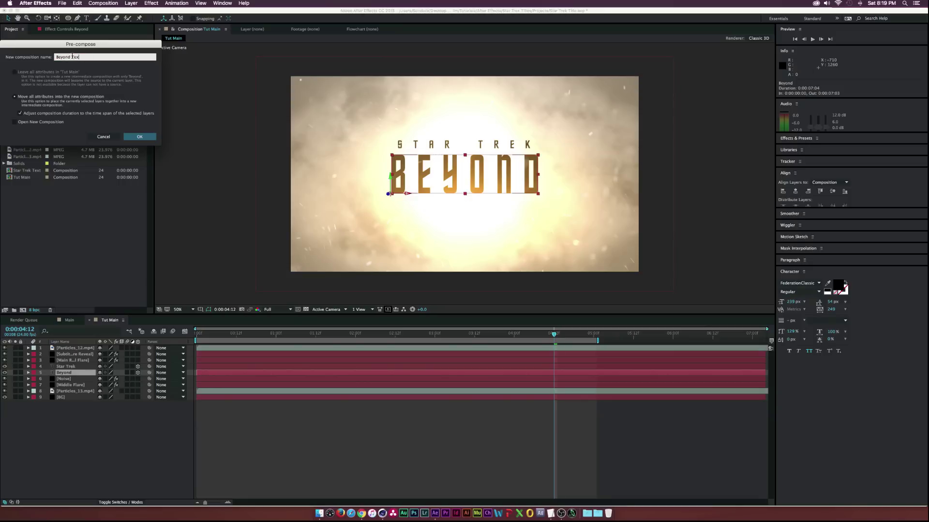
type("t")
key("Return")
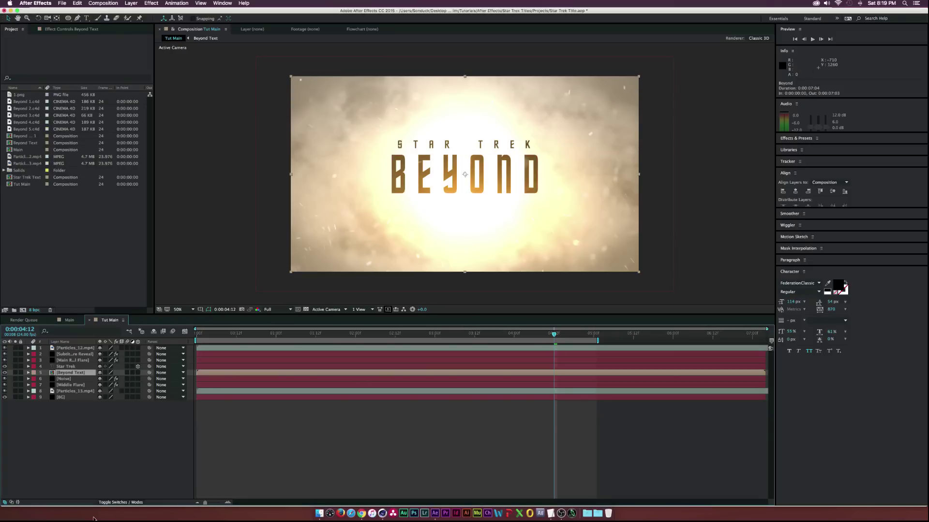
Pre-compose the Star Trek text layer as "Star Trek Text" with all attributes moved into the new composition.
left_click(70, 367)
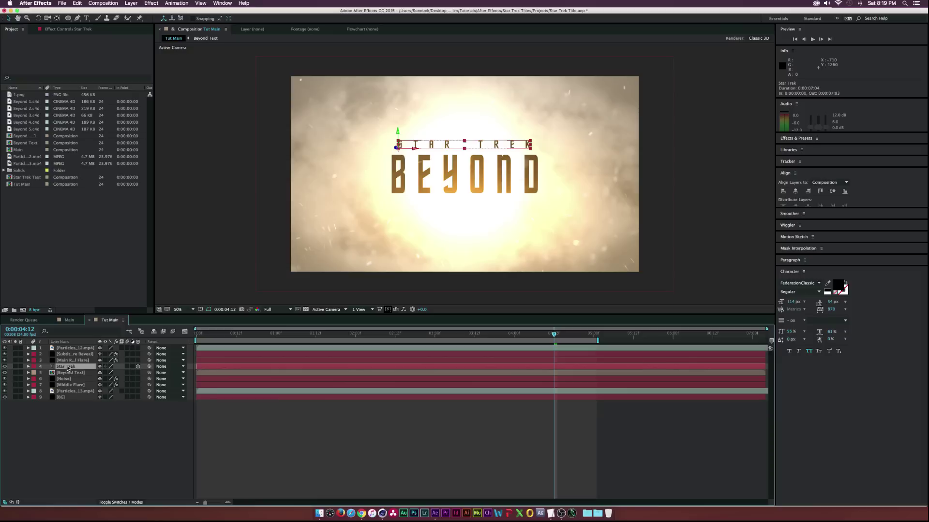
key("super+shift+c")
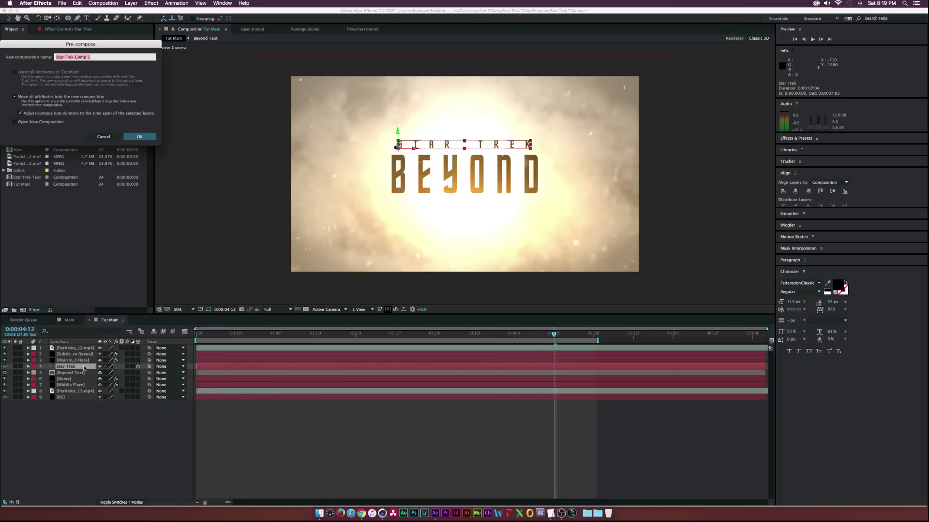
key("Right")
key("BackSpace")
key("BackSpace")
type("Text")
key("Return")
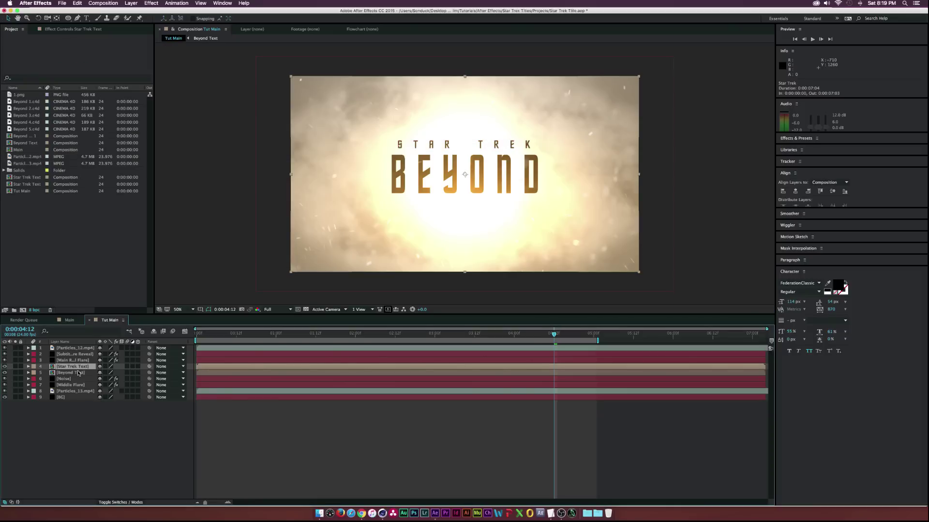
Open the Beyond Text precomp, show its transparency grid and select the Beyond layer.
left_click(75, 373)
double_click(75, 373)
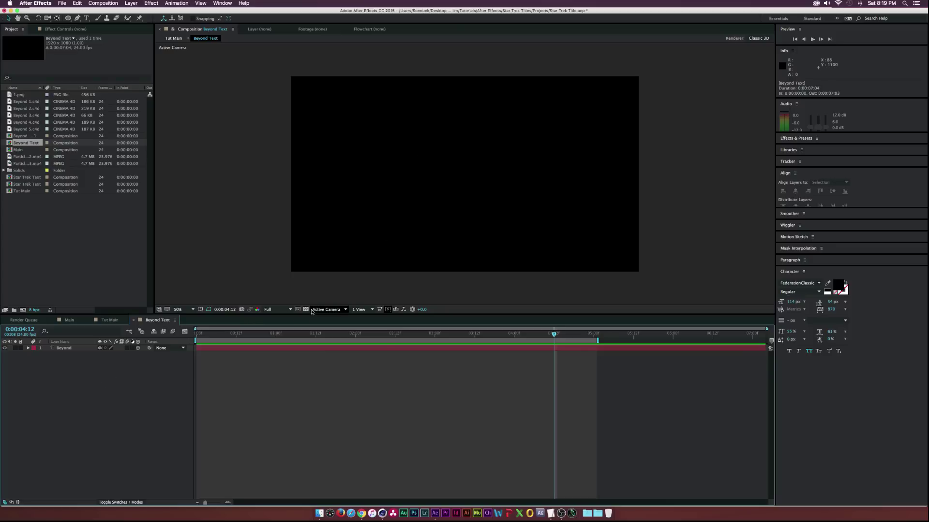
left_click(306, 311)
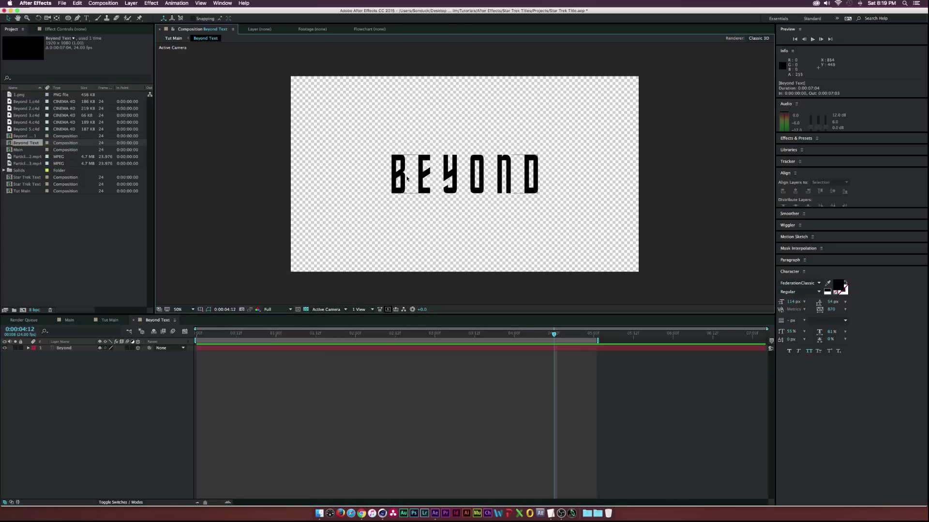
left_click(72, 349)
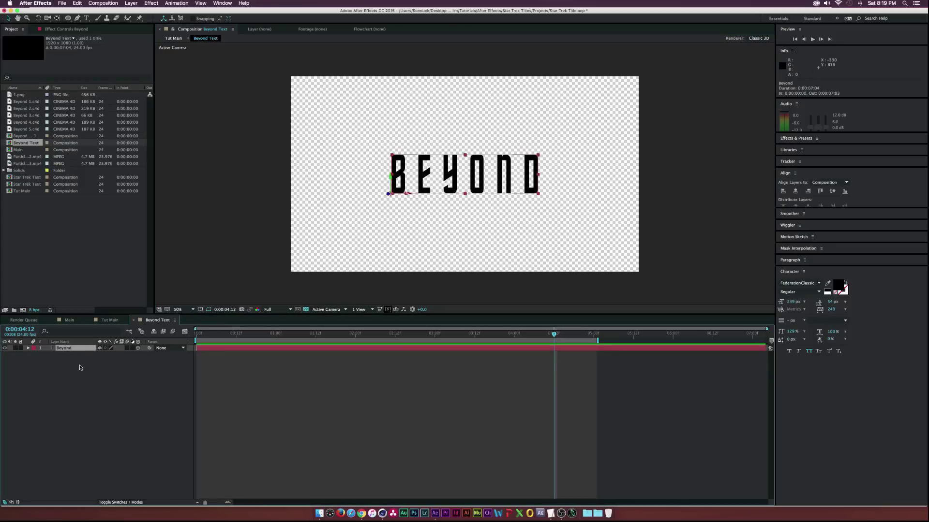
Export the Beyond Text composition to Cinema 4D with text extruded as shapes, saving Beyond Text.c4d in the Elements folder.
left_click(63, 3)
mouse_move(78, 111)
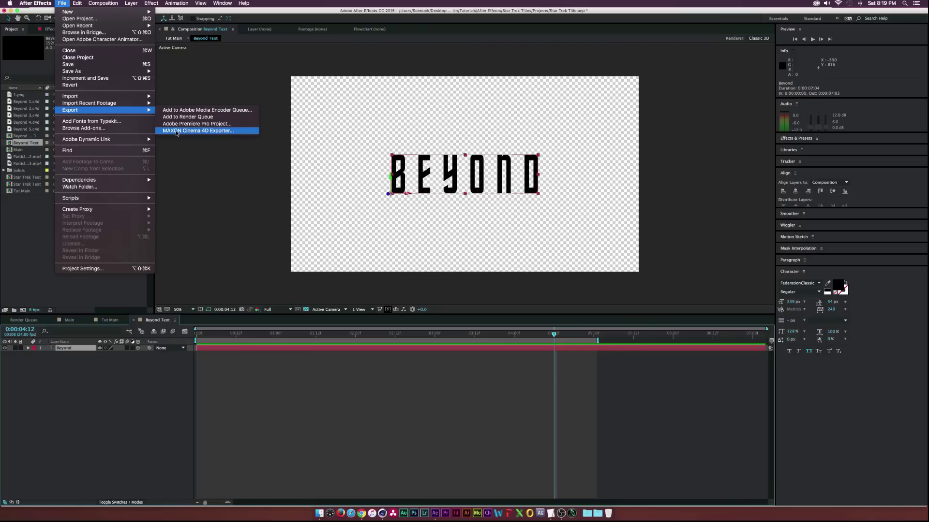
left_click(199, 131)
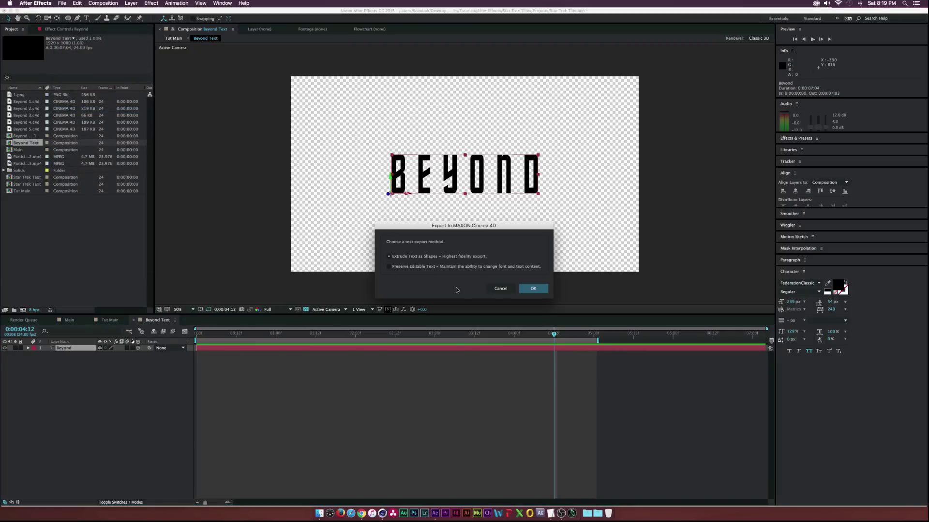
left_click(533, 288)
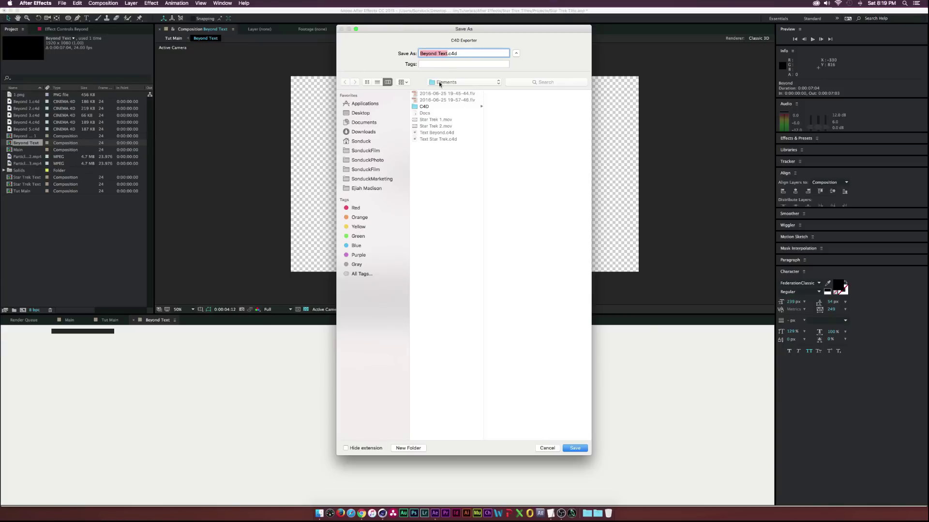
left_click(575, 449)
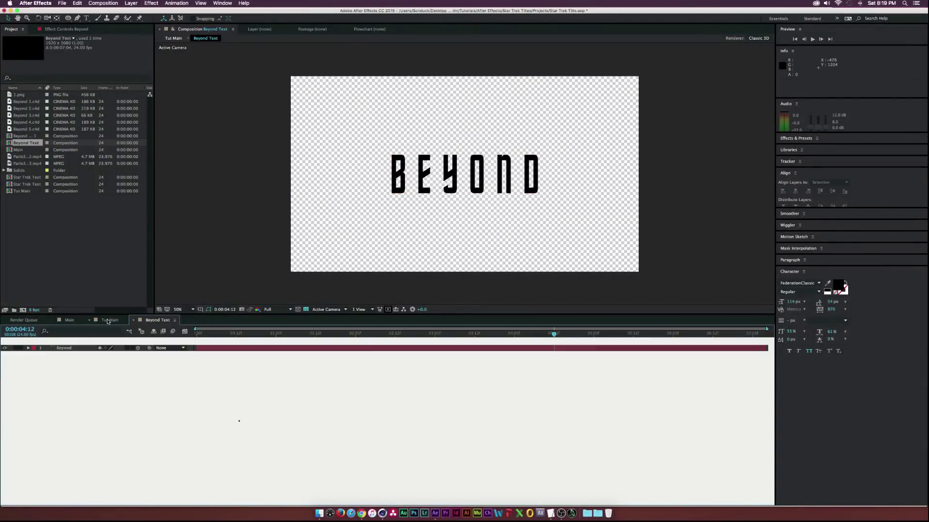
Glance at the Main composition for reference, return to Tut Main and open its Star Trek Text precomp.
left_click(108, 320)
left_click(157, 321)
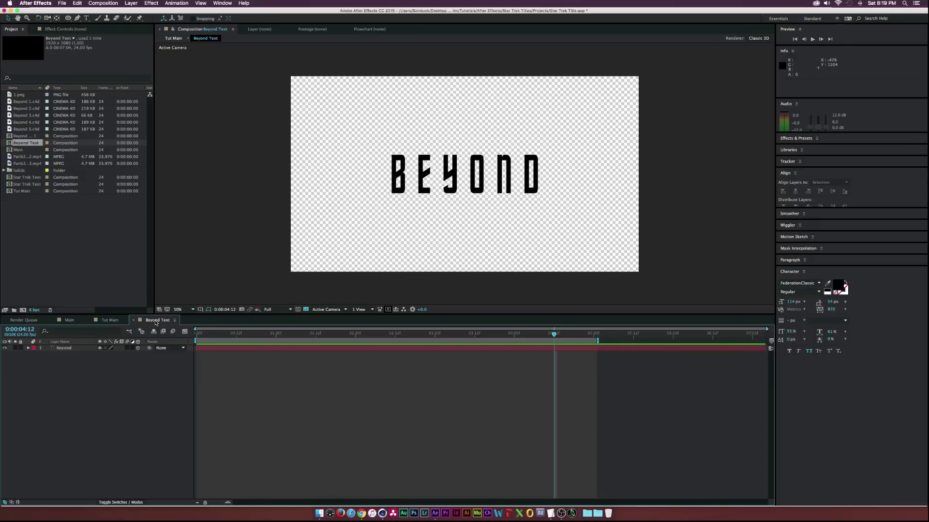
left_click(111, 320)
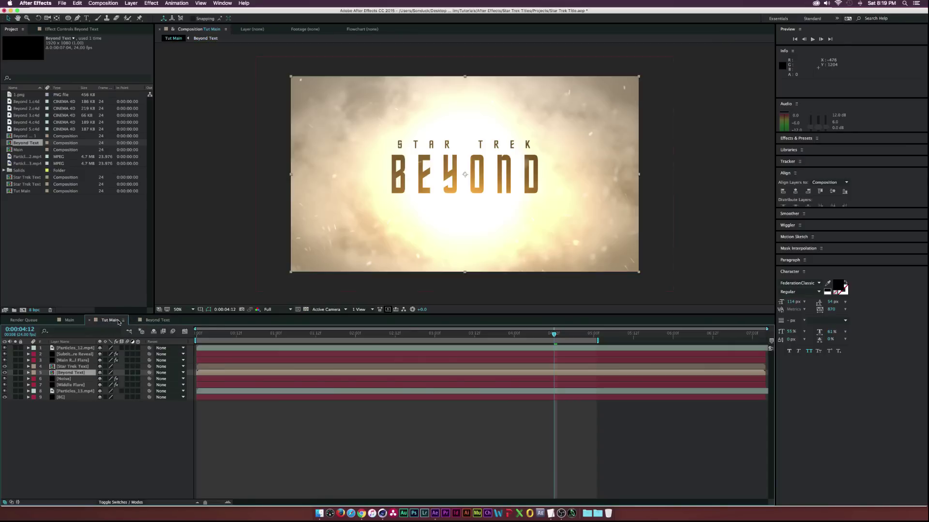
left_click(70, 320)
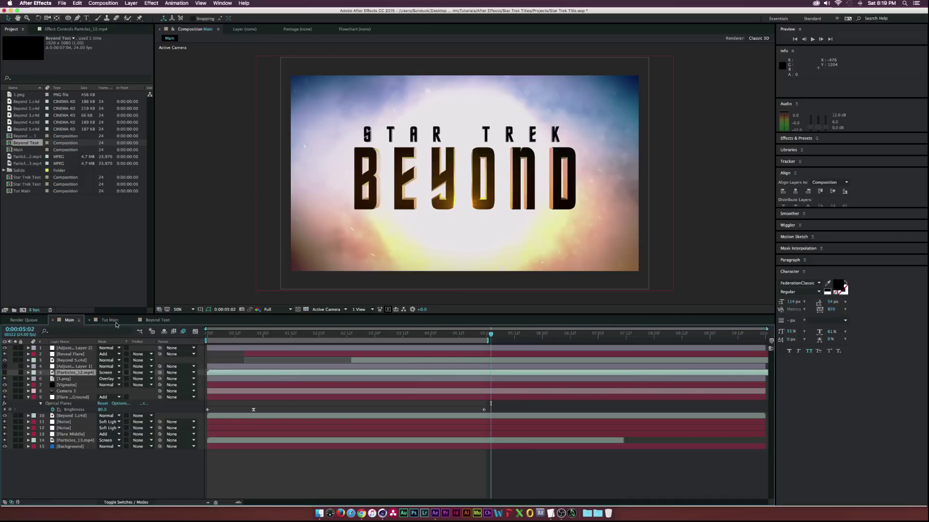
left_click(114, 321)
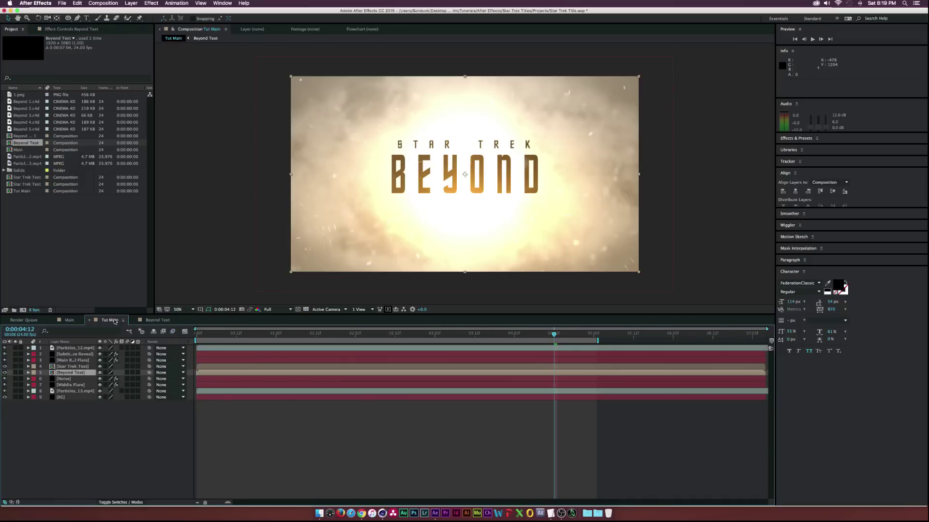
left_click(70, 366)
double_click(68, 367)
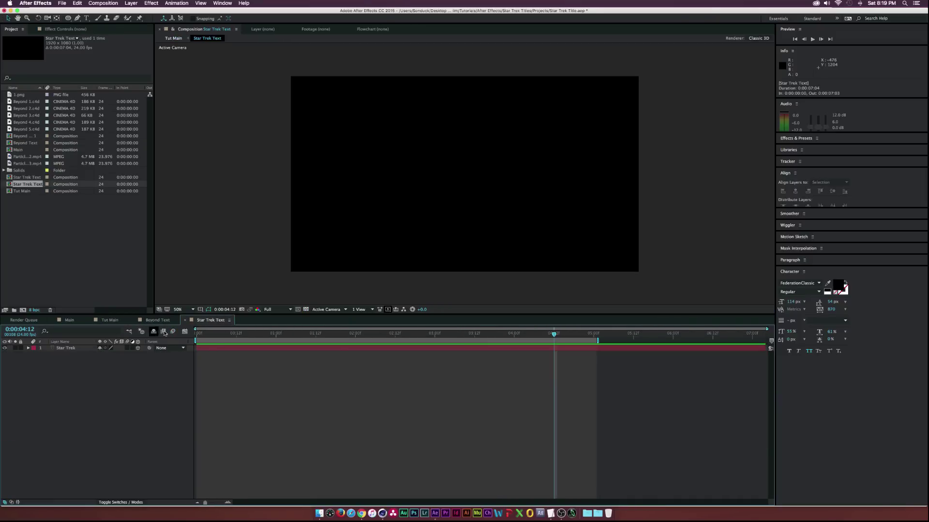
Export the Star Trek Text composition to Cinema 4D with text extruded as shapes, saving Star Trek Text.c4d in the Elements folder.
left_click(63, 3)
mouse_move(97, 110)
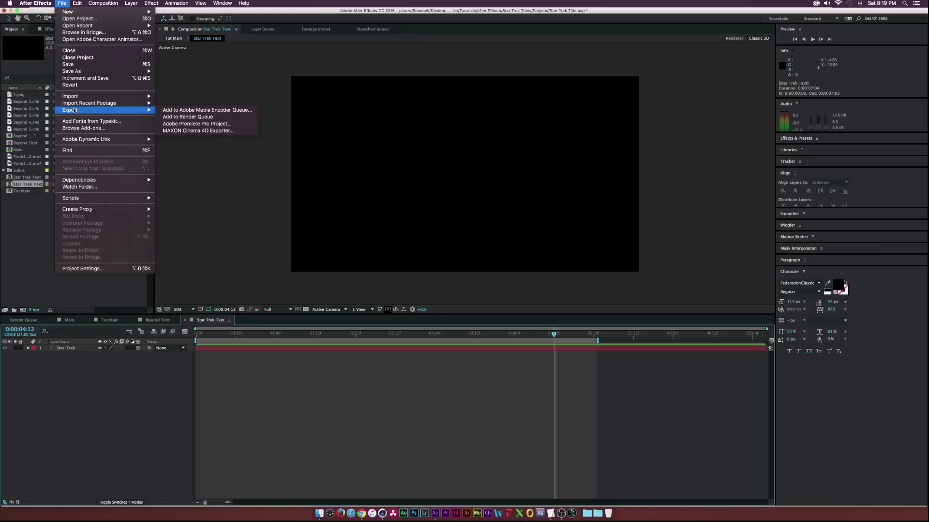
left_click(177, 132)
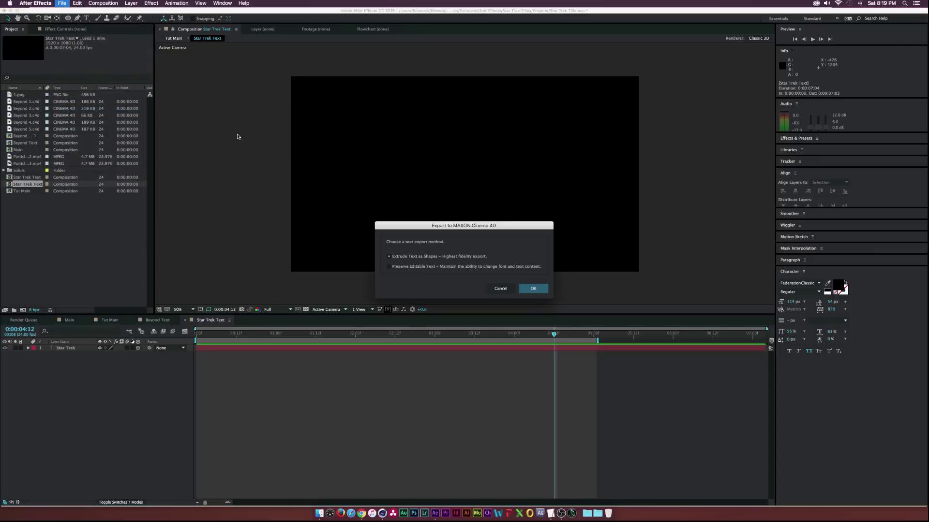
left_click(534, 288)
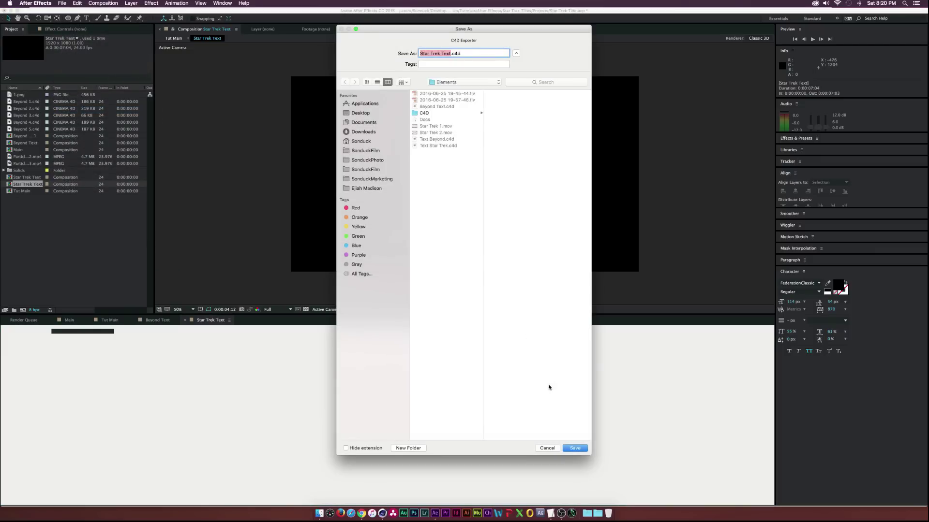
left_click(576, 448)
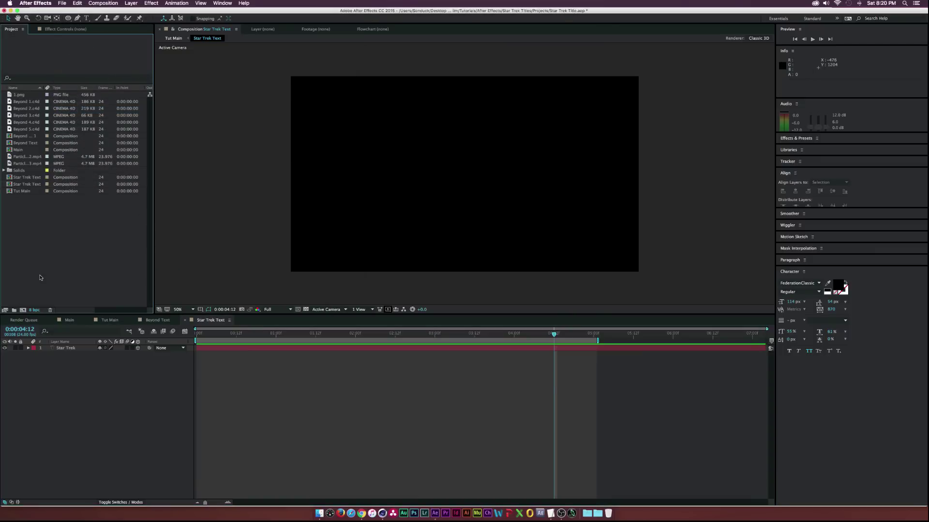
Import Star Trek Text.c4d and Beyond Text.c4d from the Elements folder into the After Effects project.
left_click(319, 514)
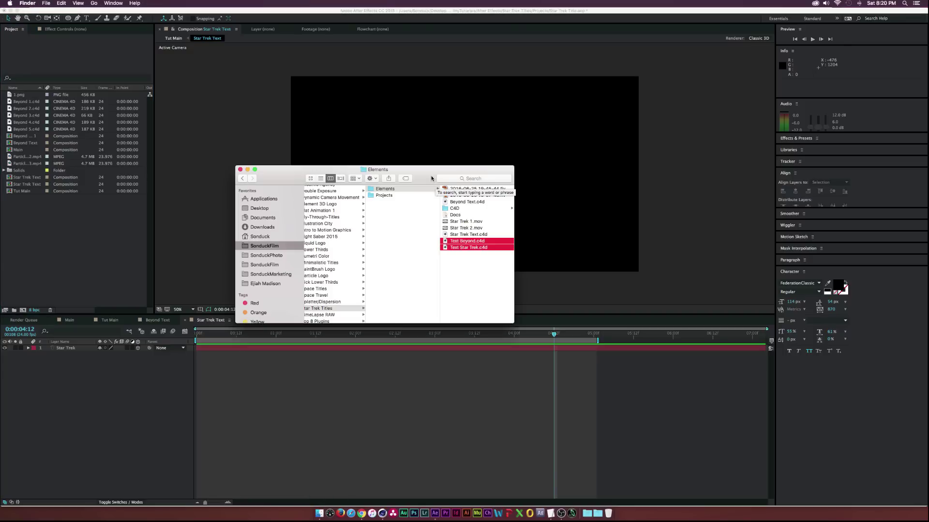
left_click_drag(416, 171, 382, 167)
left_click(430, 233)
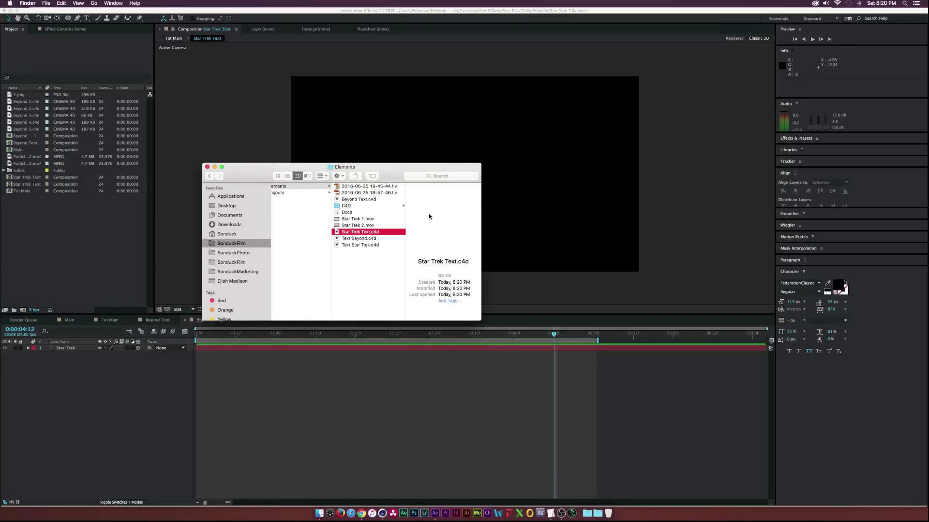
left_click(363, 200, "super")
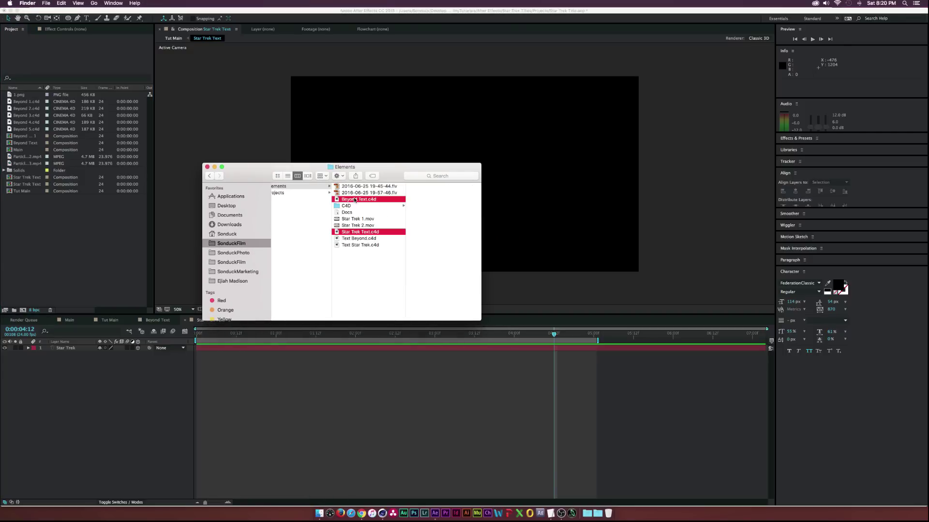
left_click_drag(355, 200, 43, 233)
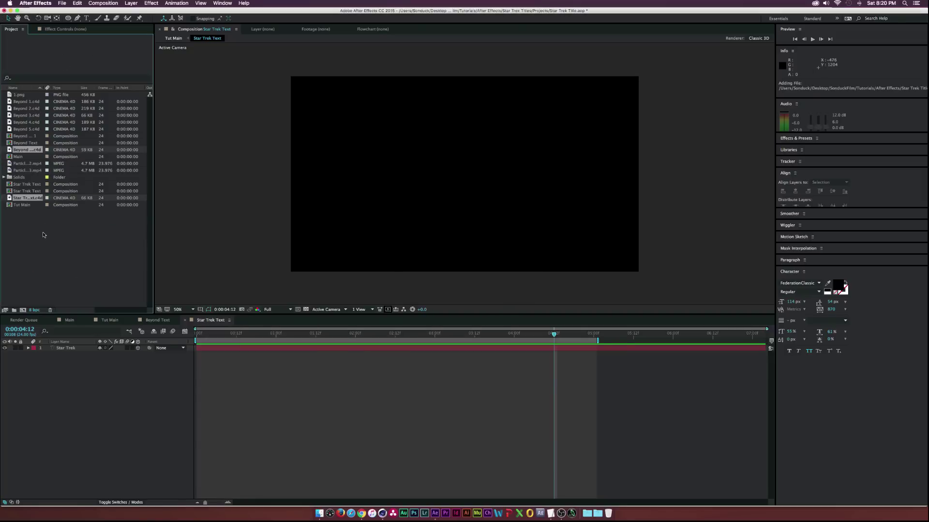
left_click(131, 387)
Replace the Beyond Text precomp layer in the Tut Main composition with the imported Beyond Text.c4d.
left_click(110, 320)
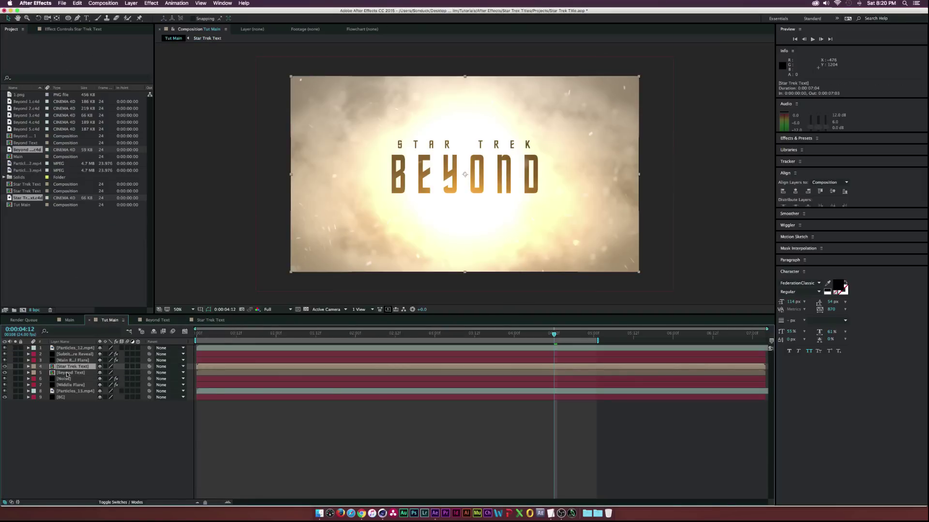
left_click(79, 373)
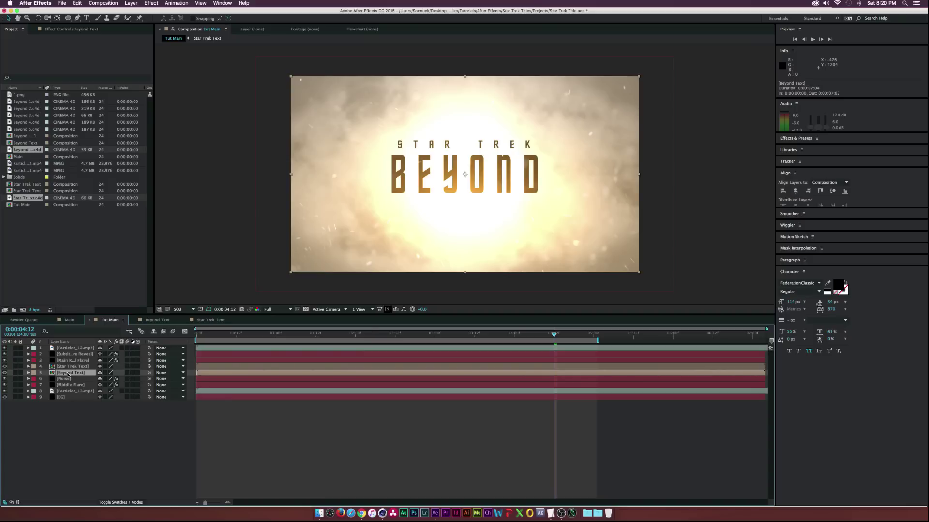
left_click(62, 213)
left_click(26, 151)
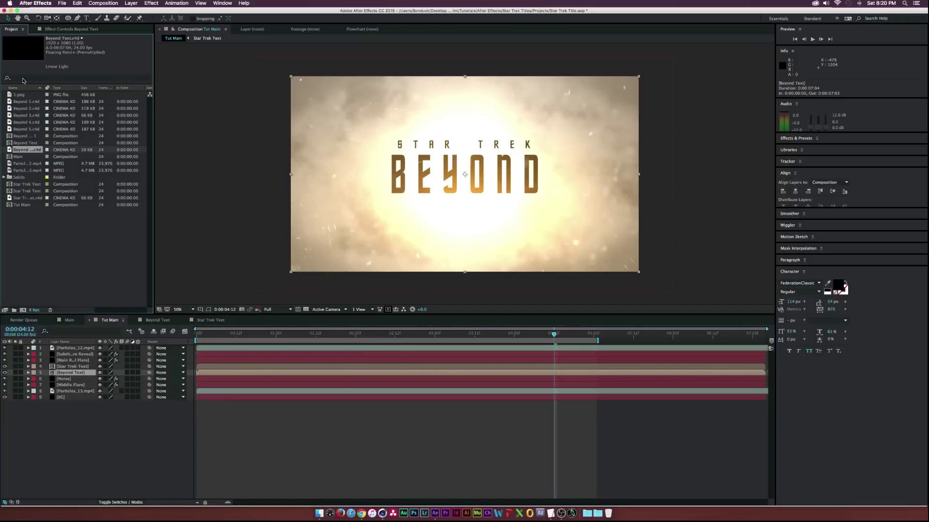
left_click_drag(25, 151, 69, 376)
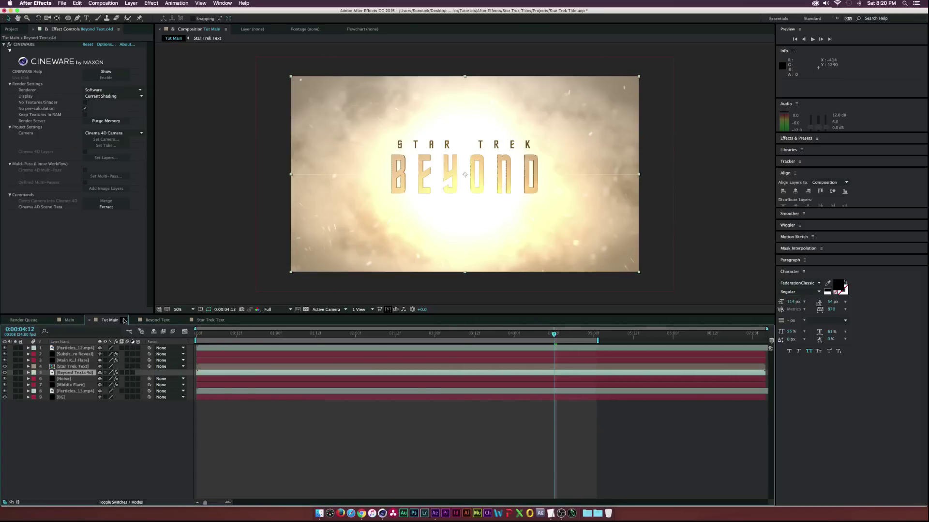
Replace the Star Trek Text precomp layer in Tut Main with the imported Star Trek Text.c4d.
left_click(12, 29)
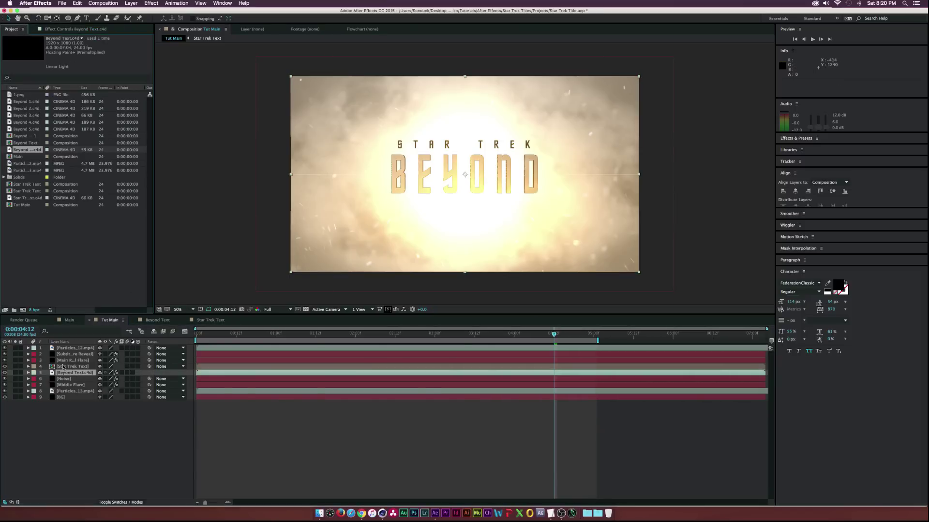
left_click(63, 367)
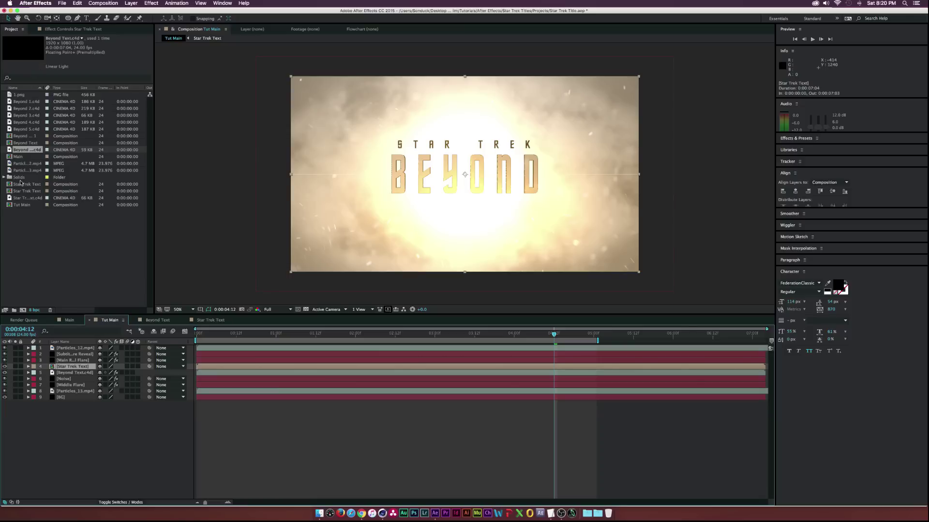
left_click_drag(19, 195, 72, 363)
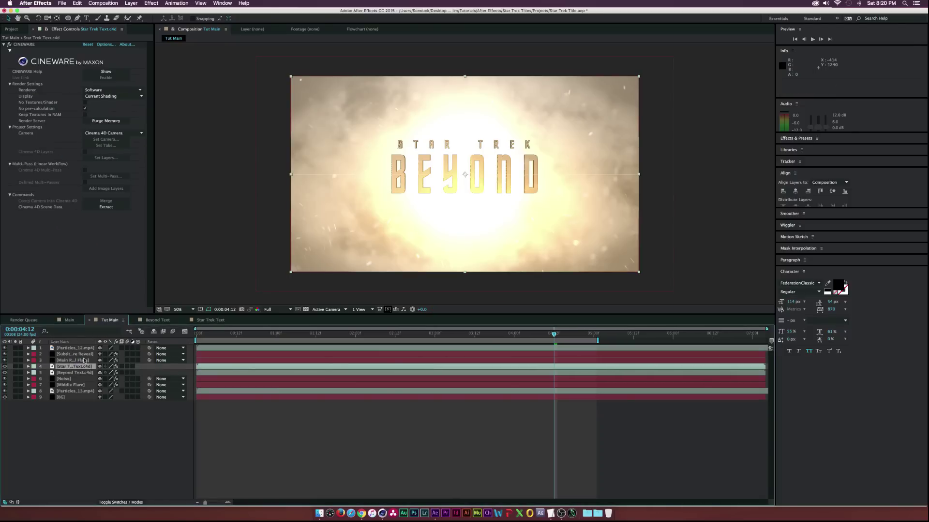
left_click(88, 436)
left_click(65, 368)
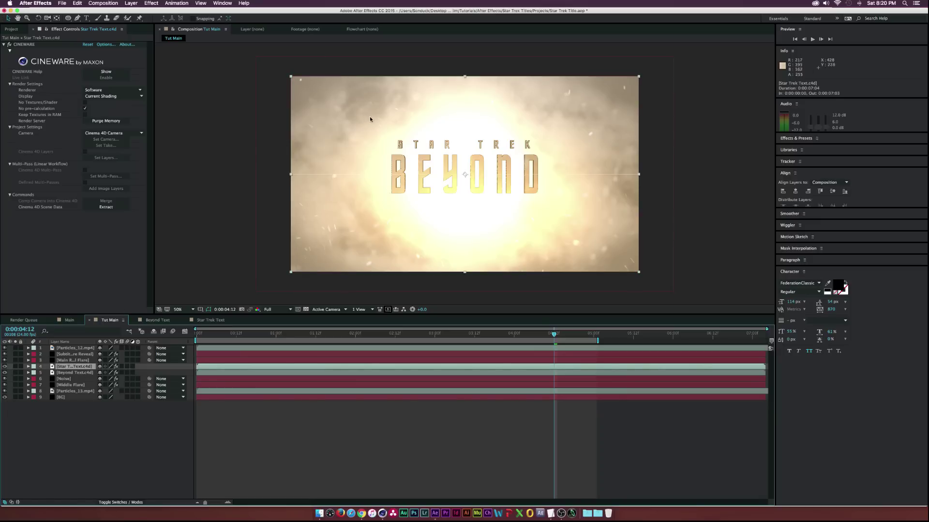
Open Beyond Text.c4d in Cinema 4D for editing and expand its object hierarchy down to the individual letter extrudes.
left_click(9, 30)
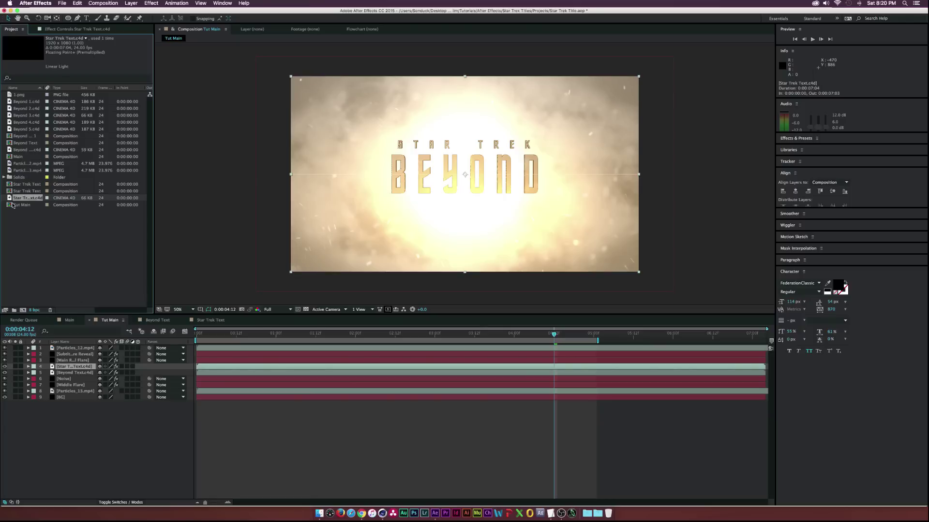
left_click(8, 150)
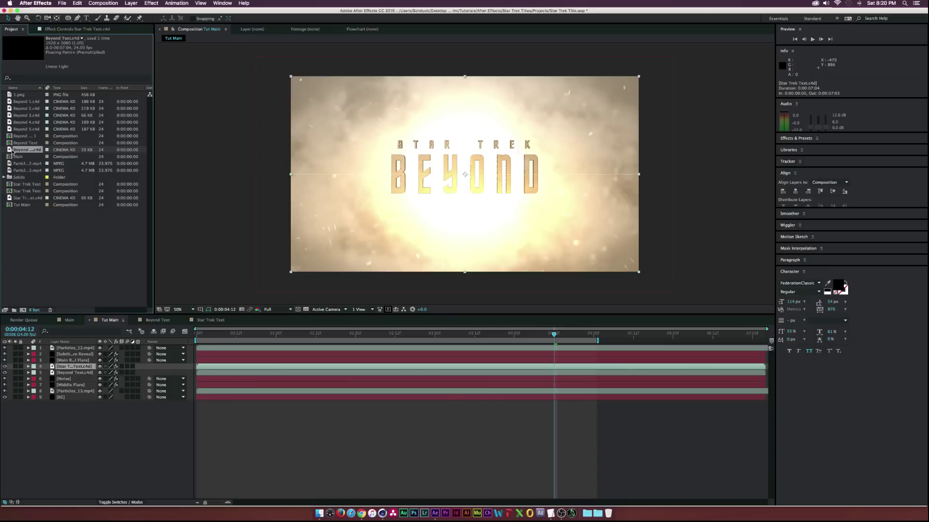
double_click(12, 151)
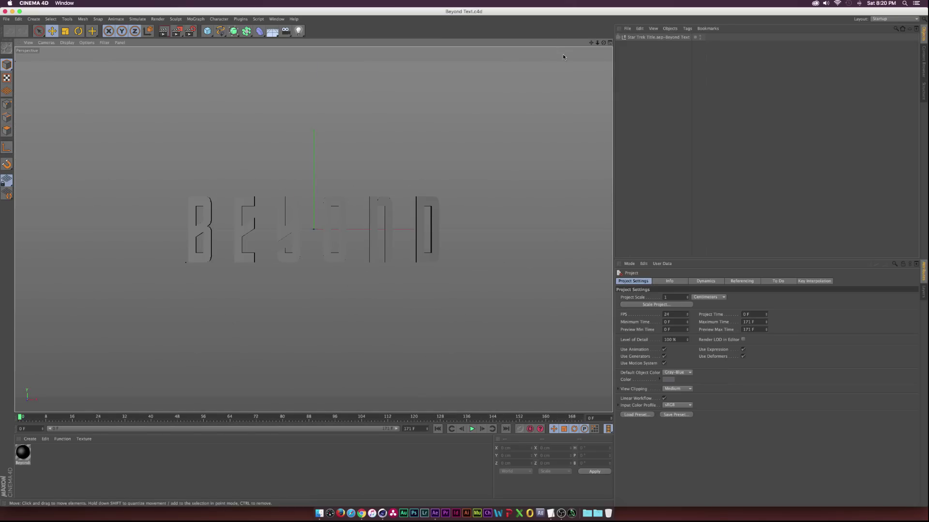
left_click(618, 37)
left_click(623, 44)
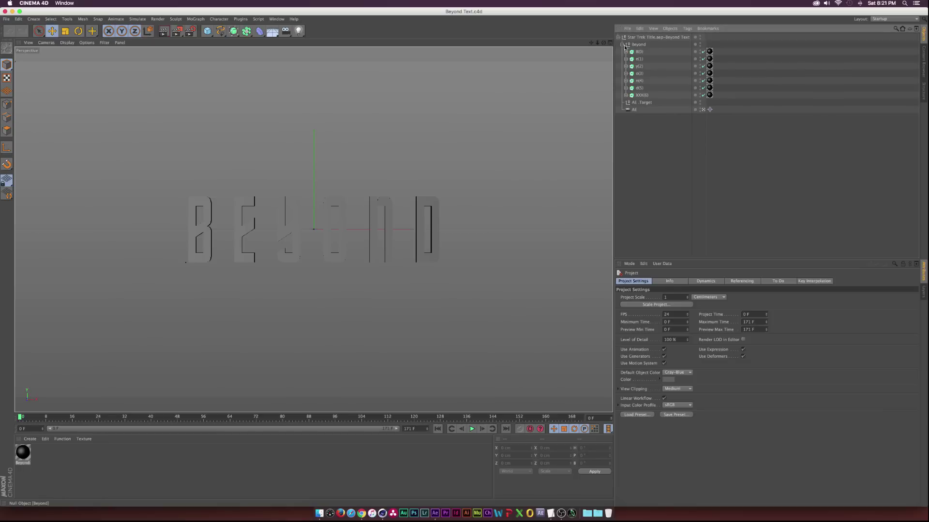
Duplicate the Beyond null with all its letters and place the copy above the original inside the parent null.
left_click(634, 44)
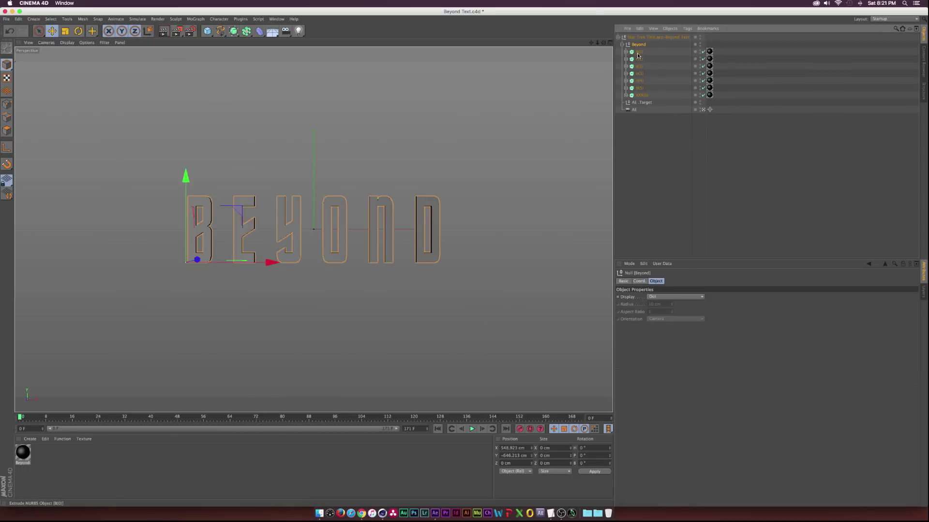
left_click(639, 52)
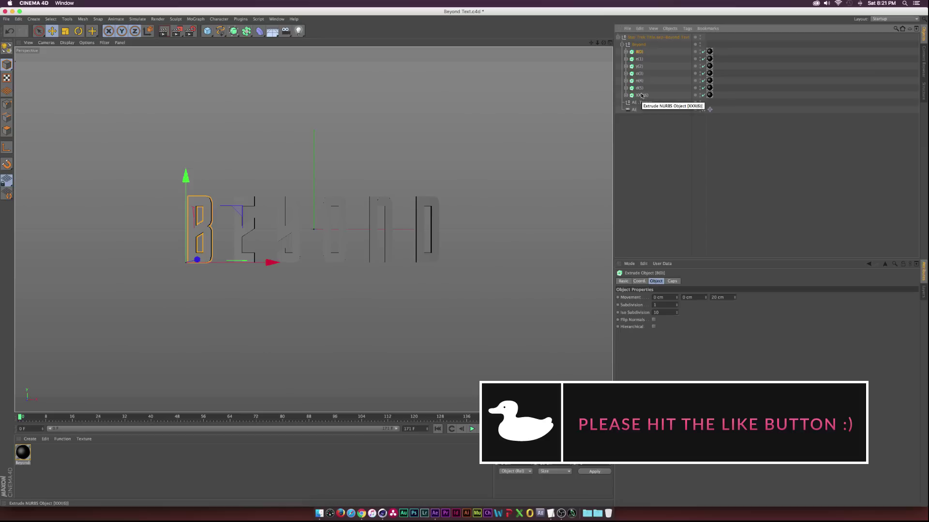
left_click(632, 46)
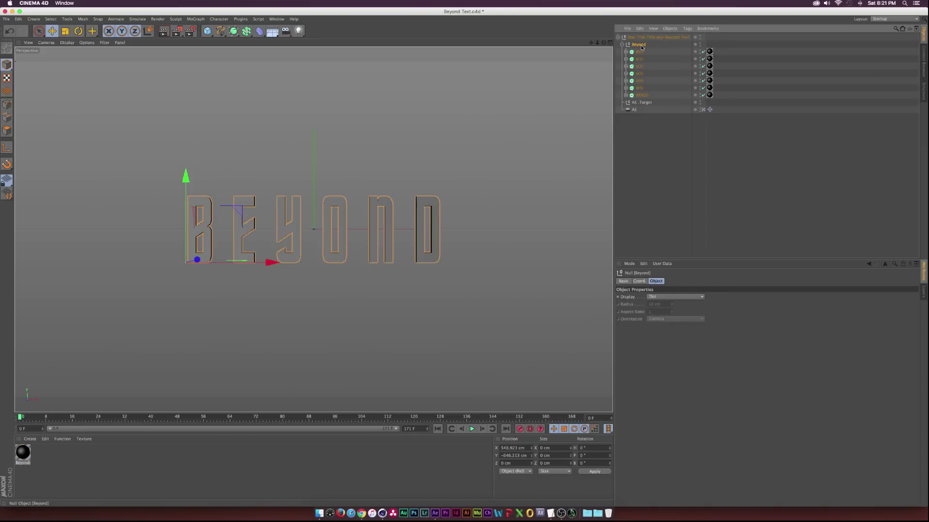
key("super+v")
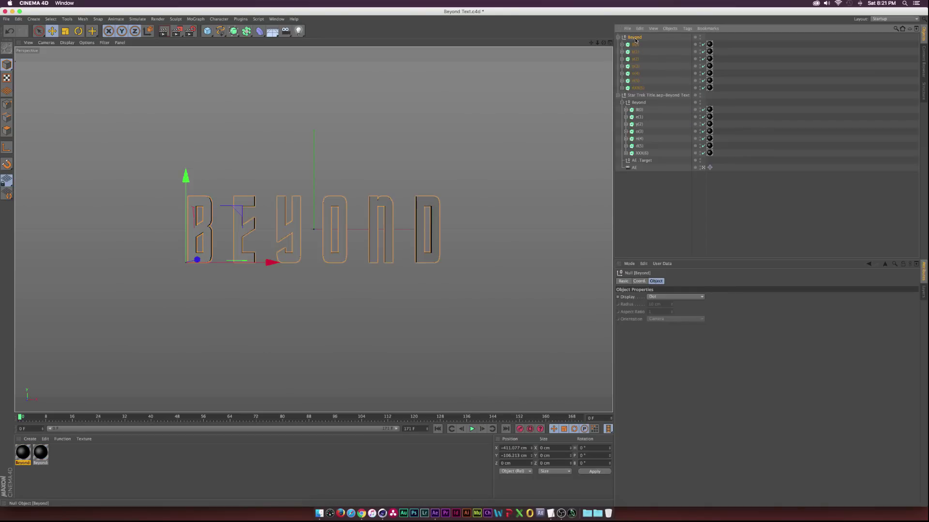
left_click_drag(636, 40, 641, 99)
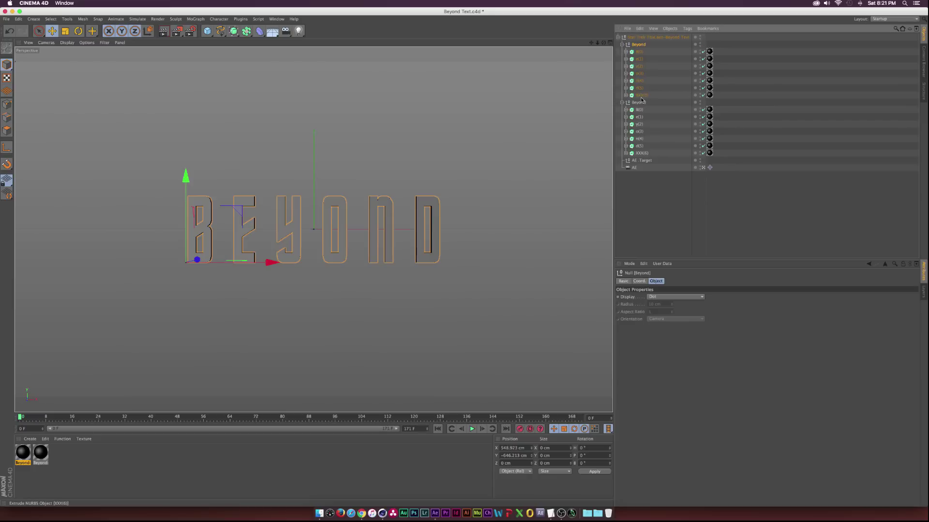
Set the start cap of all seven extrudes in the upper Beyond null to Fillet Cap with a 4 cm radius.
left_click(639, 52)
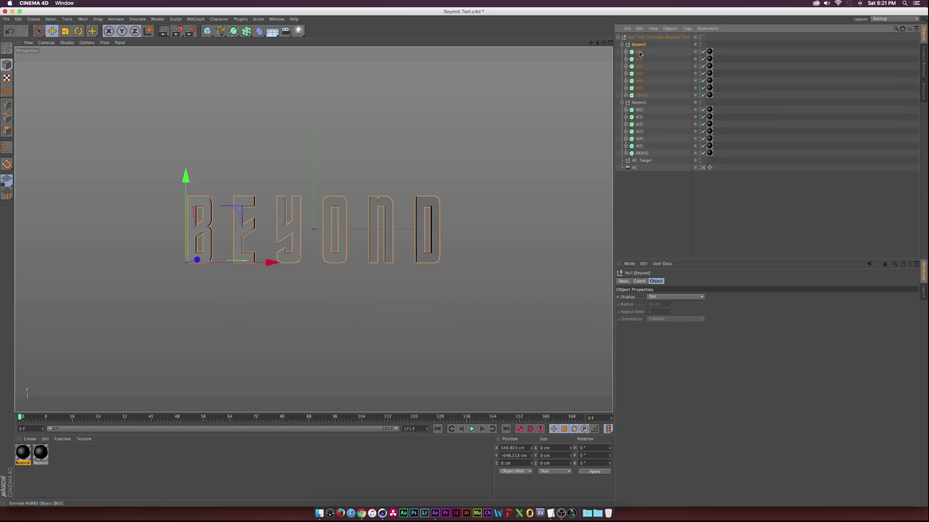
left_click(642, 95, "shift")
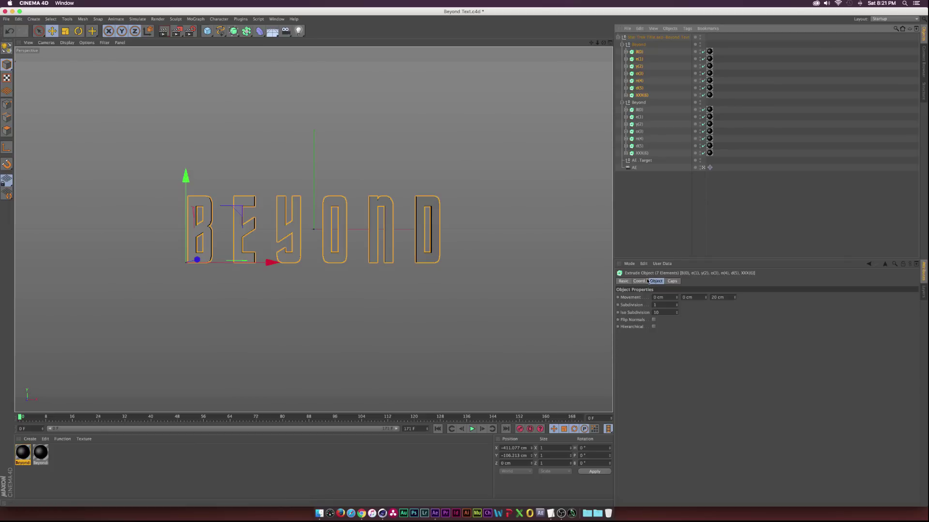
left_click(671, 282)
left_click(659, 297)
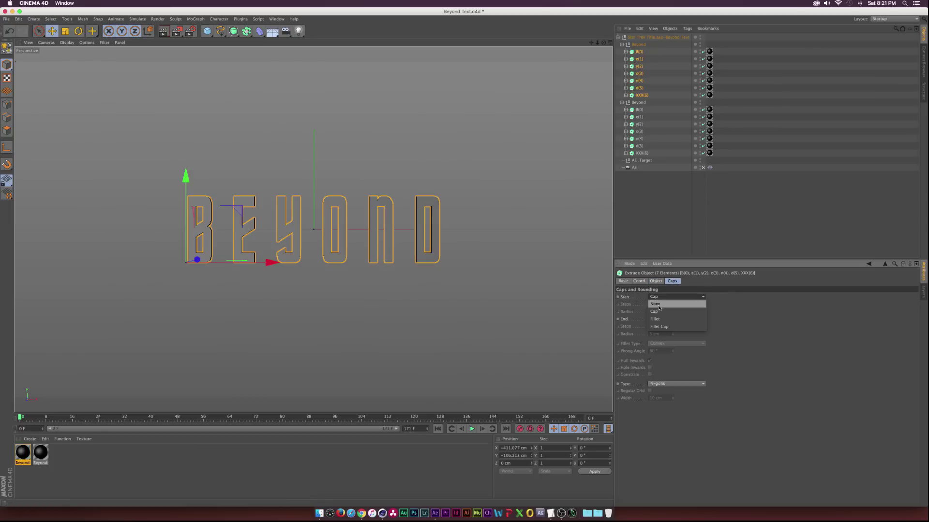
left_click(658, 312)
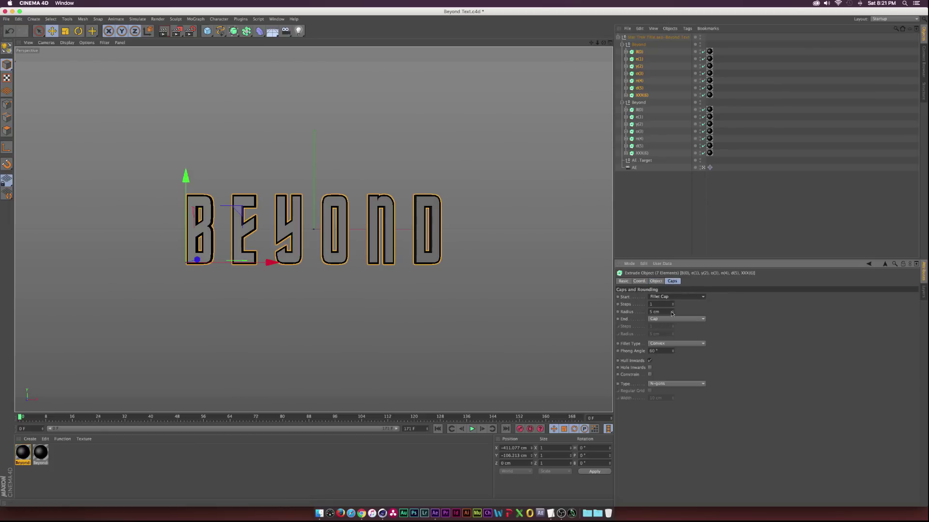
left_click(672, 314)
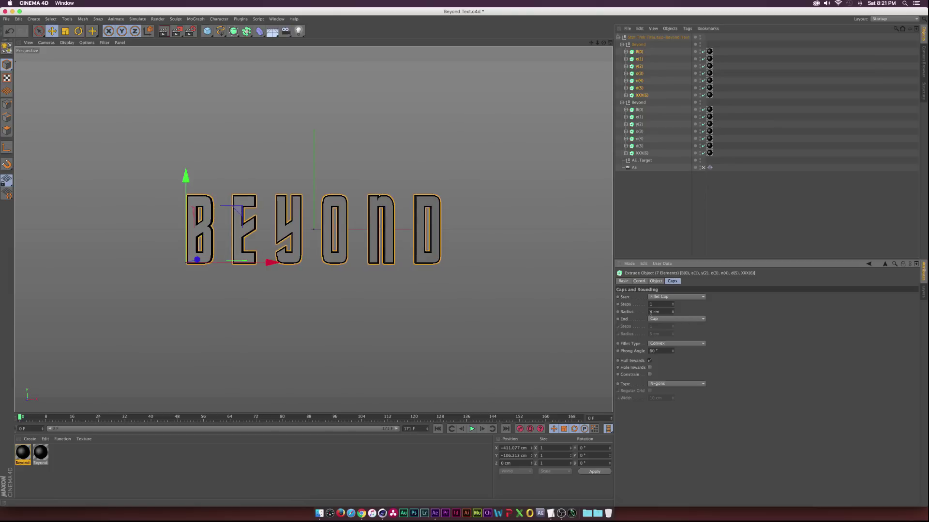
Move the upper Beyond null to a Z position of 38 cm.
left_click(639, 282)
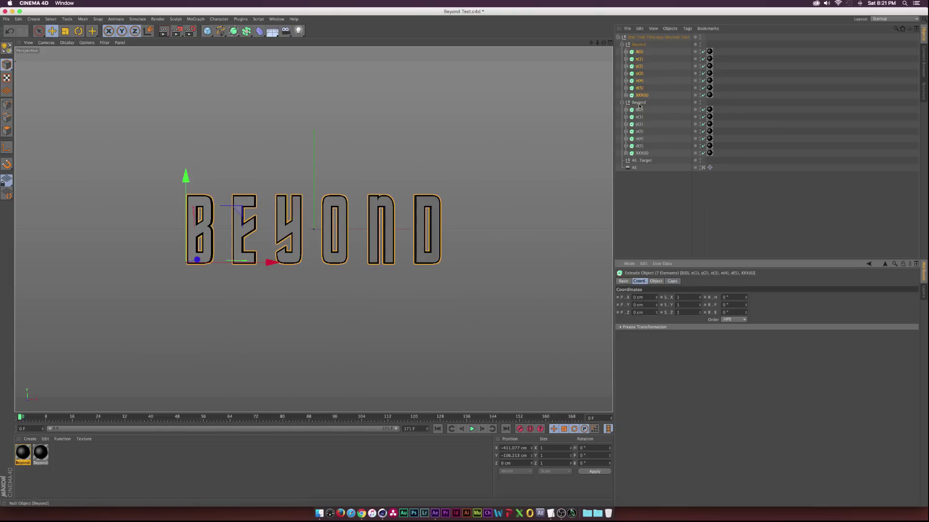
left_click(648, 45)
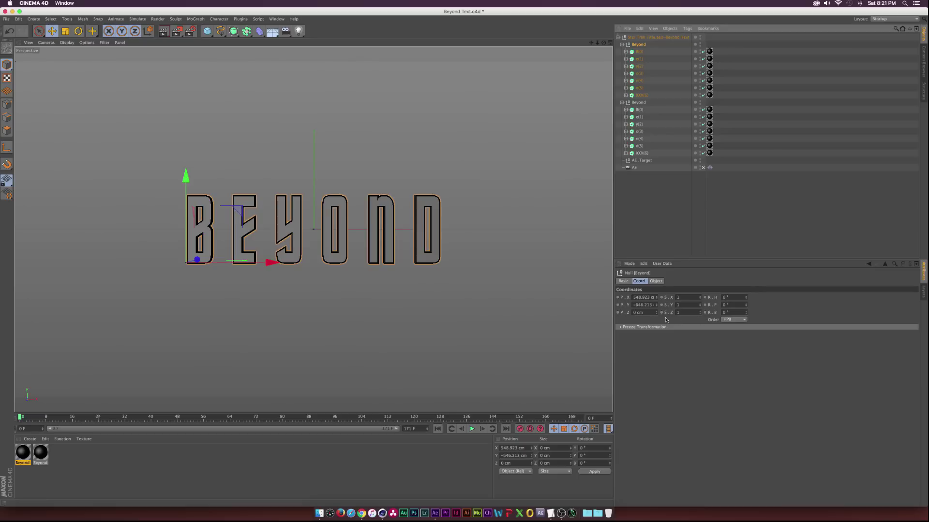
left_click_drag(656, 316, 659, 298)
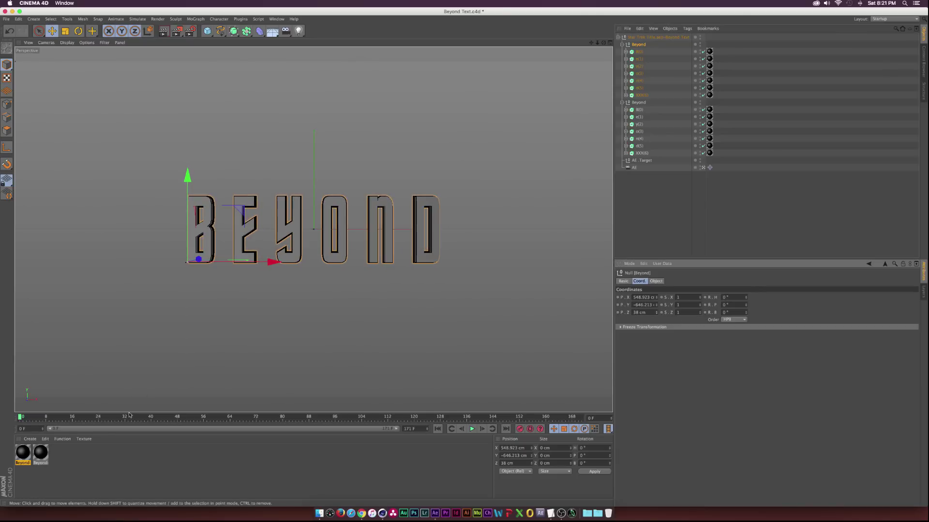
Create a new material and set its color to a light orange with RGB 247, 179, 107.
double_click(56, 454)
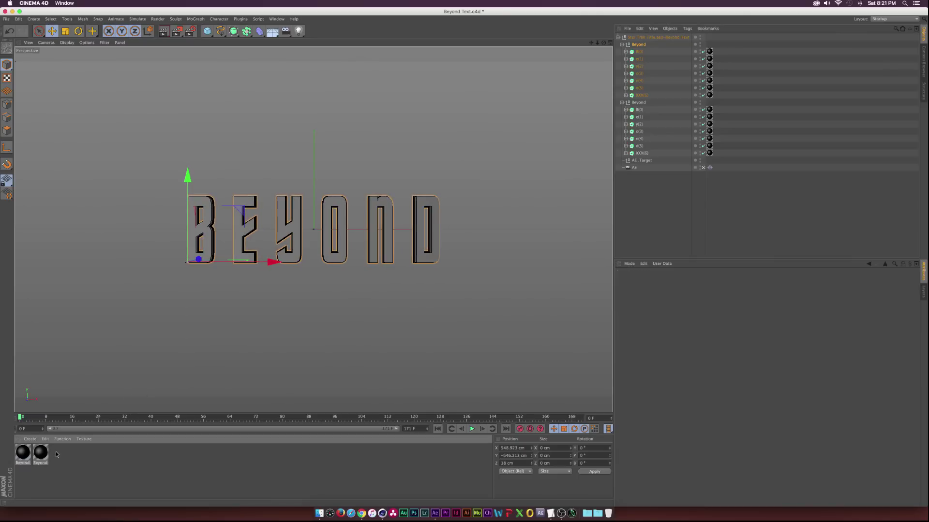
left_click(652, 346)
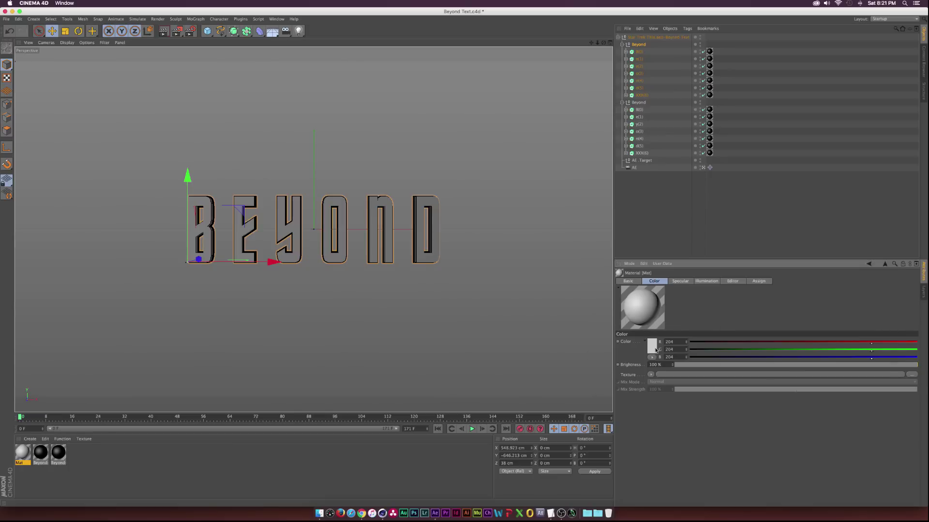
left_click_drag(648, 326, 640, 332)
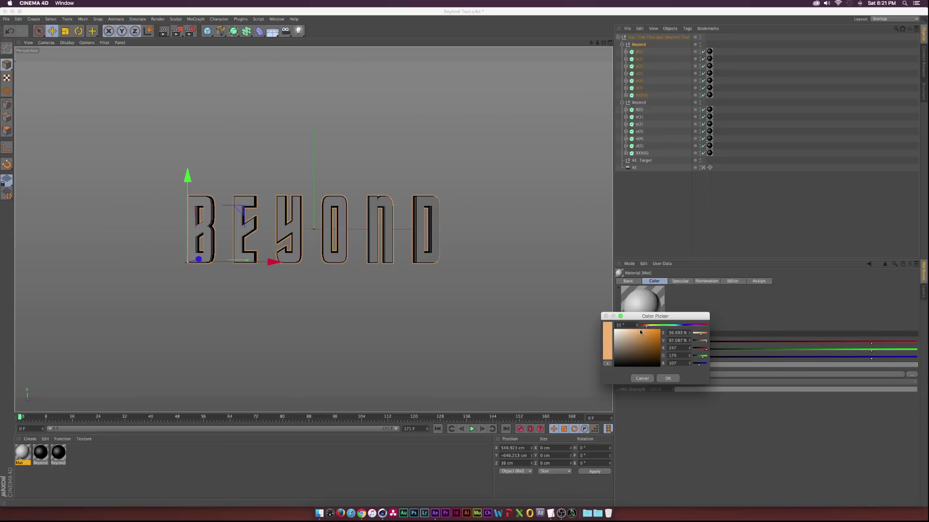
left_click(668, 379)
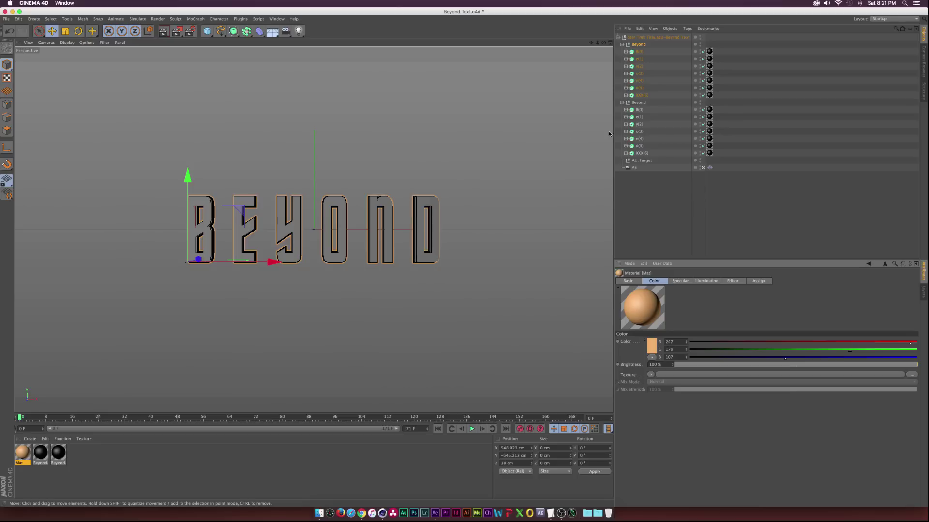
Apply the orange Mat material to all seven extrudes in the upper Beyond null.
left_click(639, 52)
left_click(639, 95, "shift")
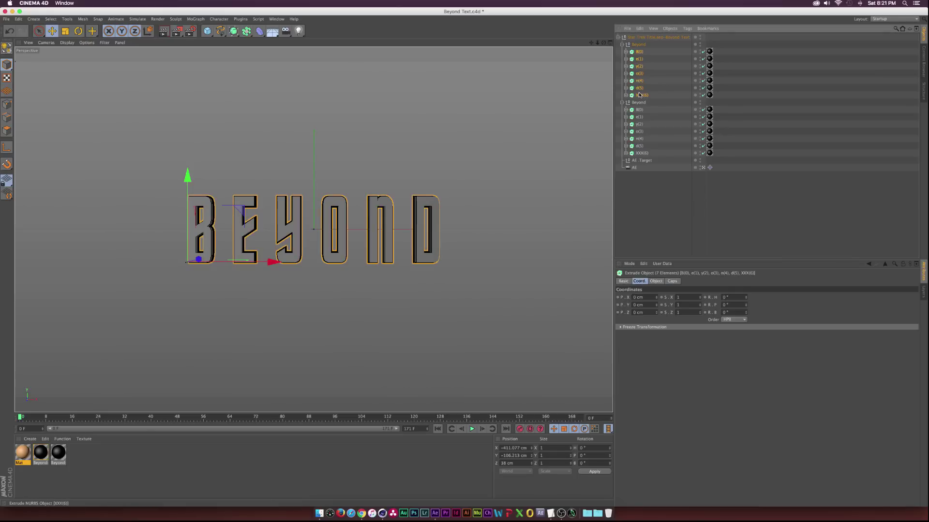
left_click_drag(23, 454, 217, 223)
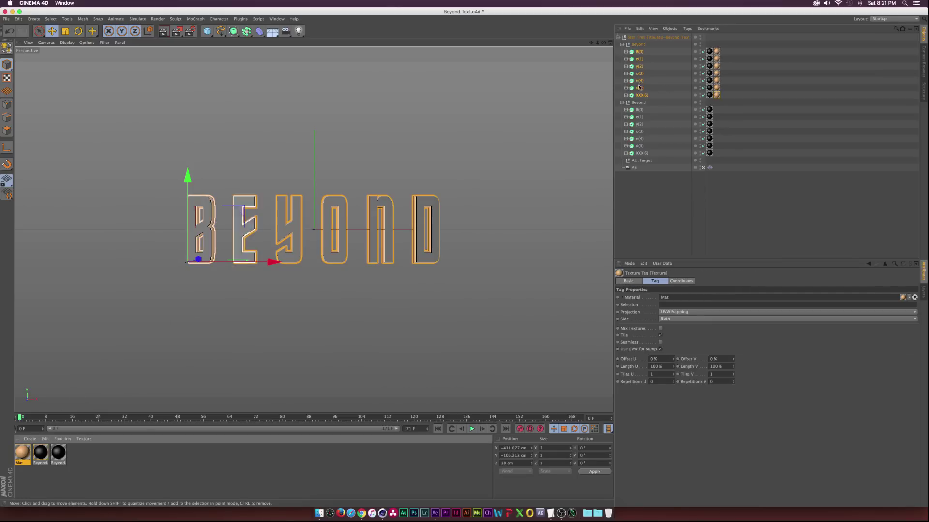
Add a standard light to the Beyond scene, test-rendering the view, and save Beyond Text.c4d.
left_click(163, 31)
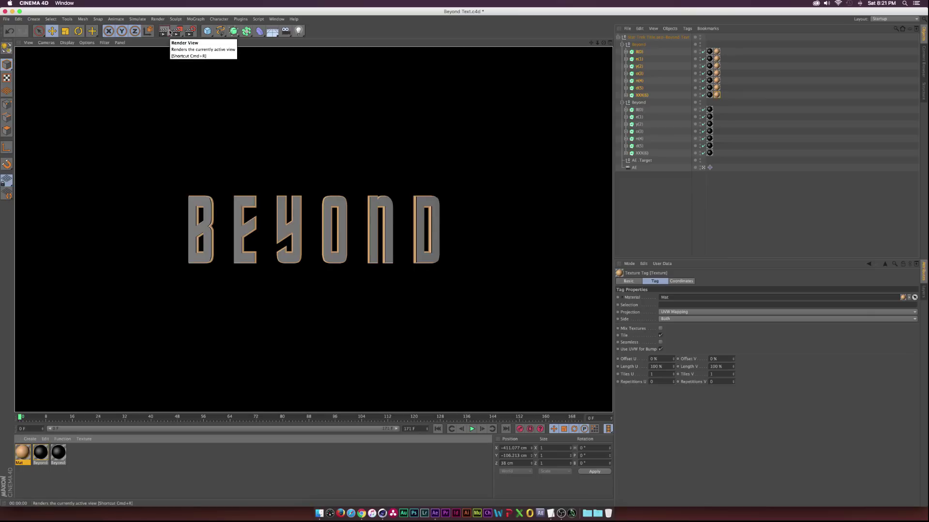
left_click(97, 394)
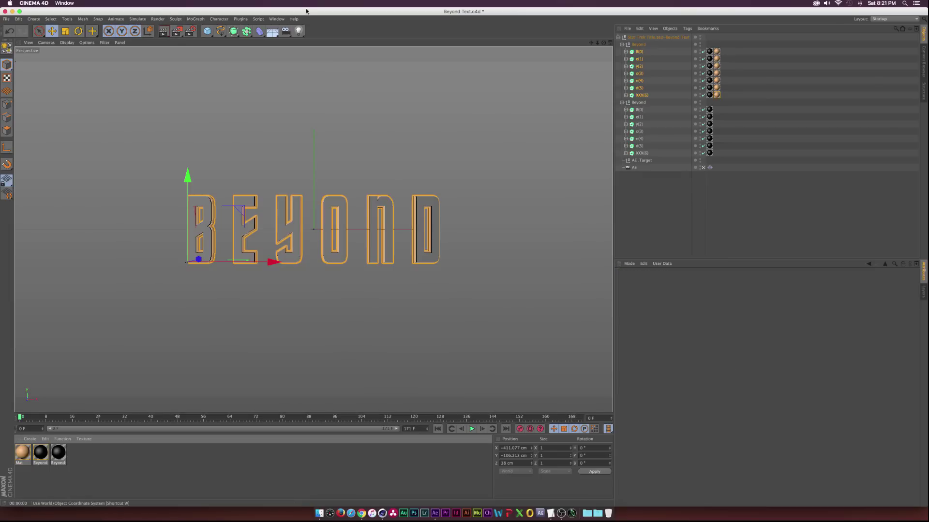
left_click(299, 31)
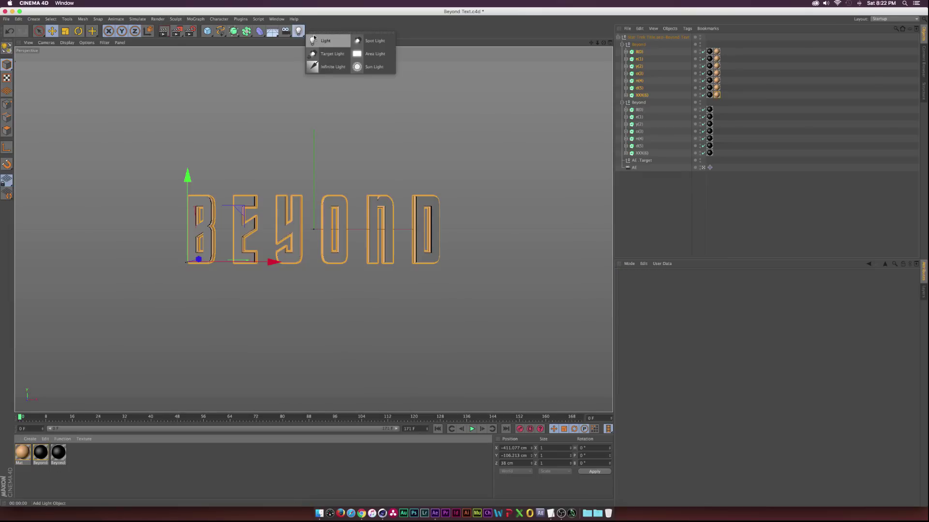
left_click(323, 45)
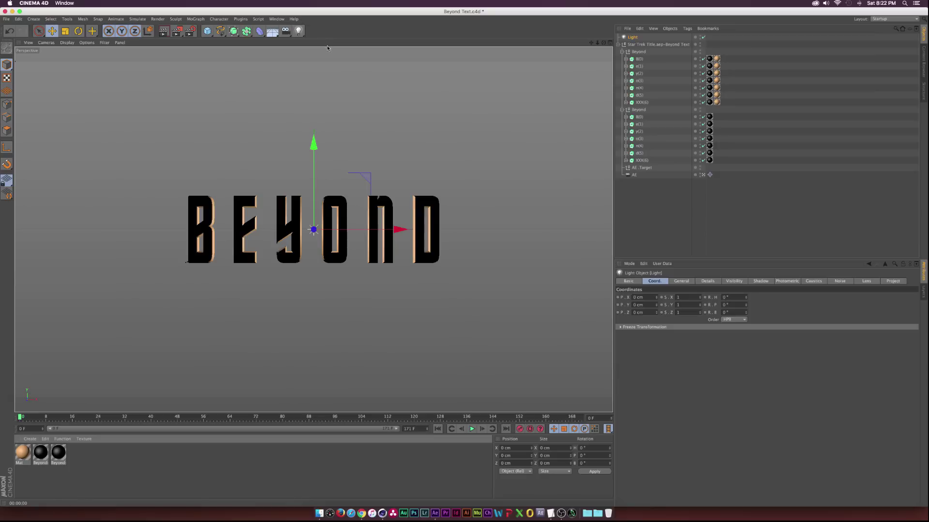
left_click(163, 31)
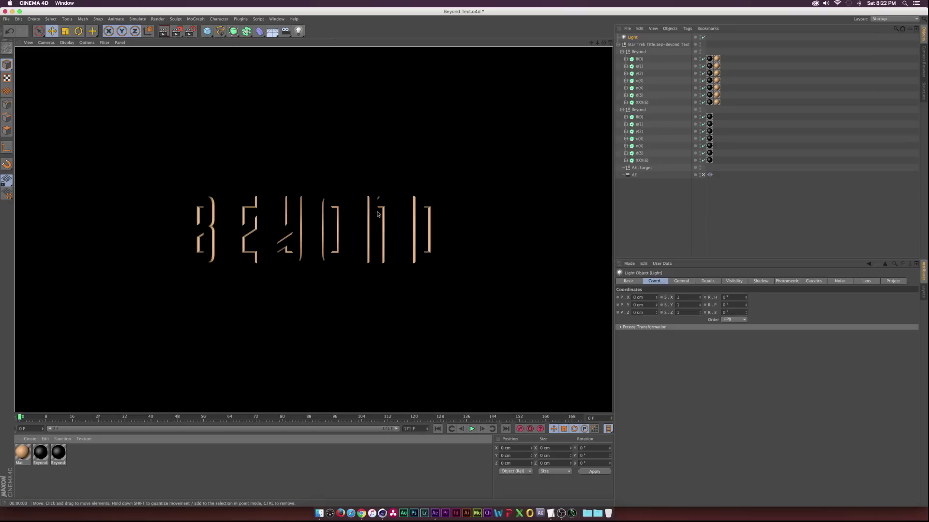
left_click(168, 457)
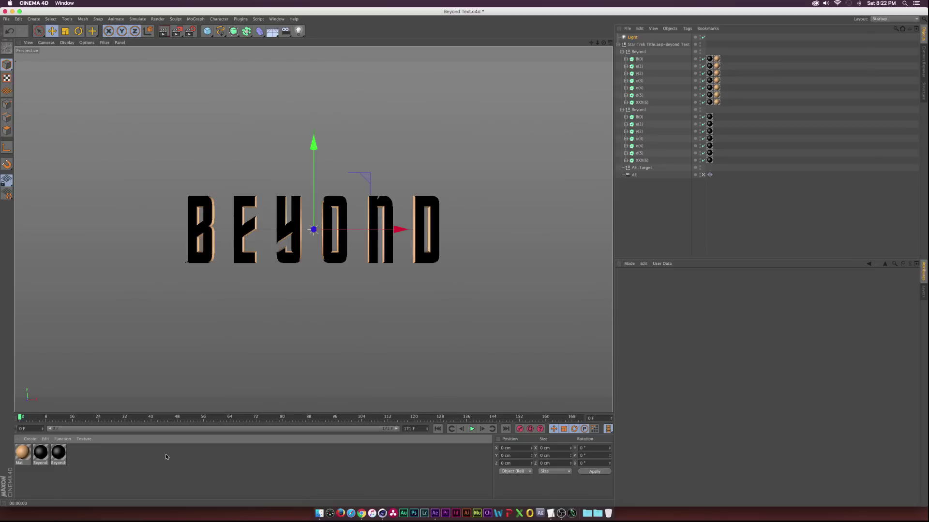
key("super+s")
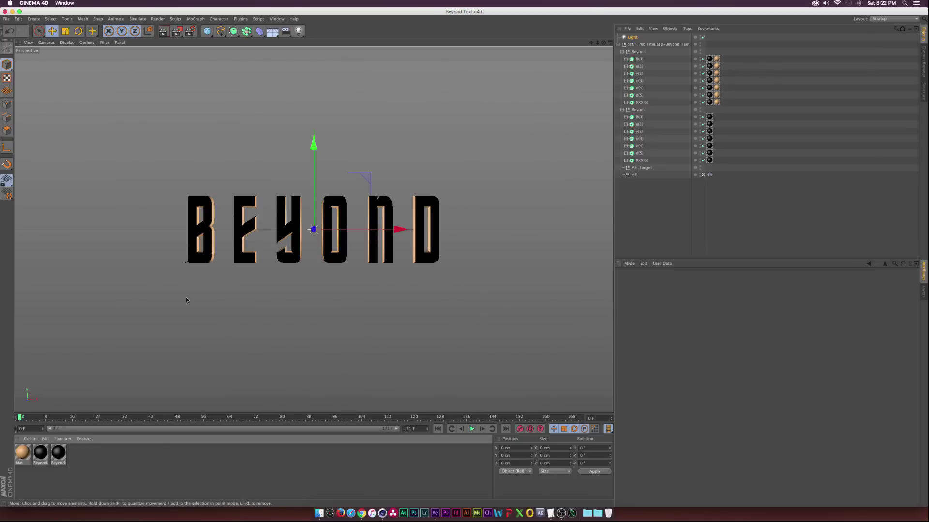
Switch to After Effects and open the project's Star Trek Text.c4d footage for editing in Cinema 4D.
left_click(435, 515)
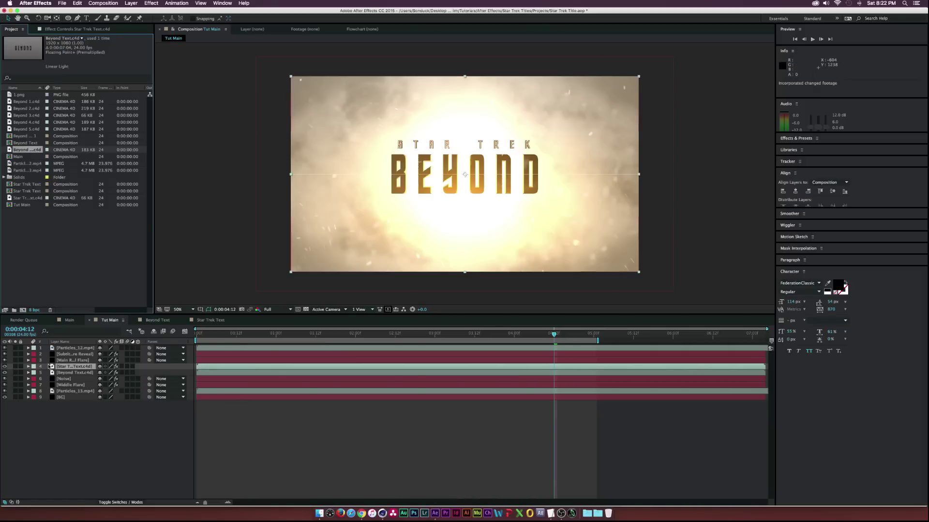
left_click(75, 368)
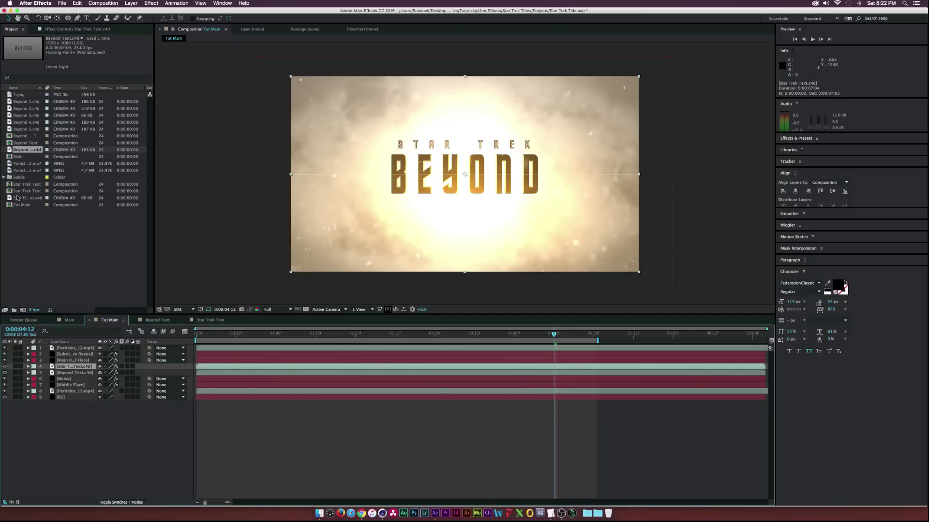
left_click(32, 198)
key("super+e")
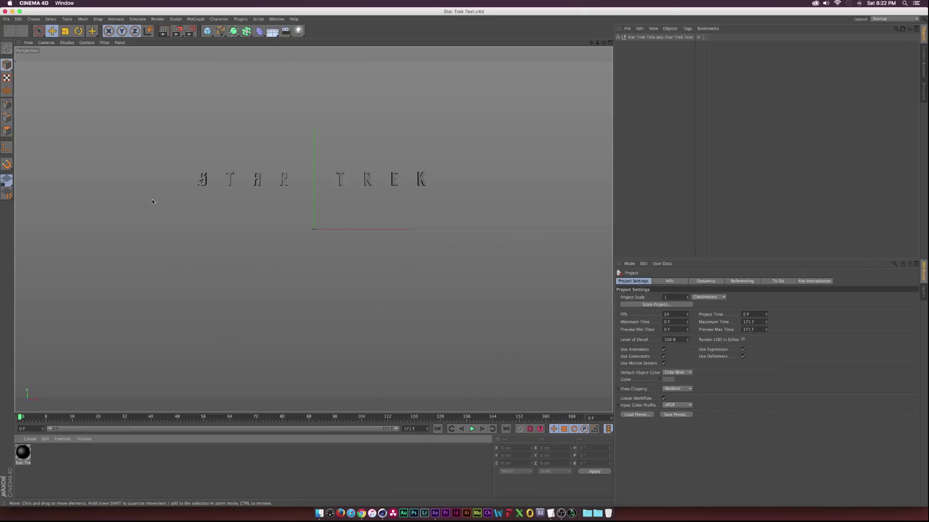
Duplicate the Star Trek null with its extrudes and nest the copy above the original inside the Star Trek Text parent null.
left_click(618, 37)
left_click(628, 45)
left_click(627, 45)
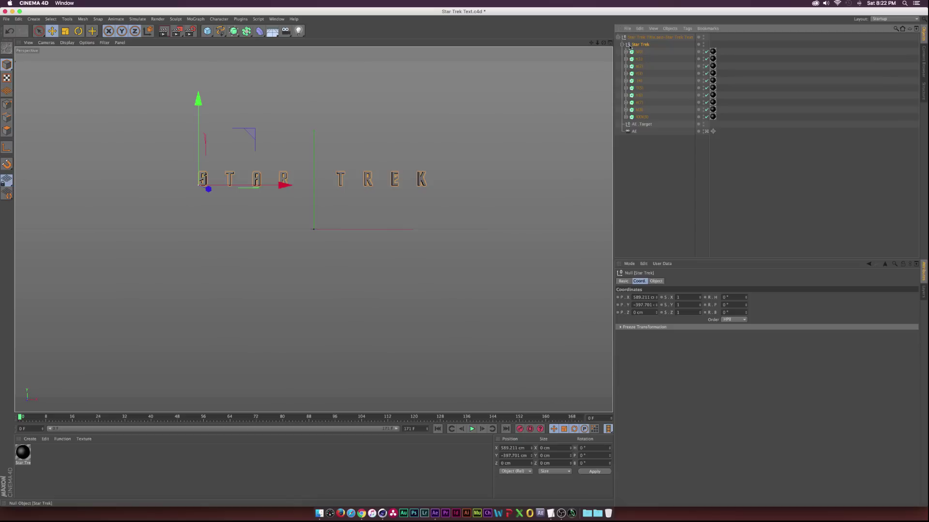
left_click(638, 53)
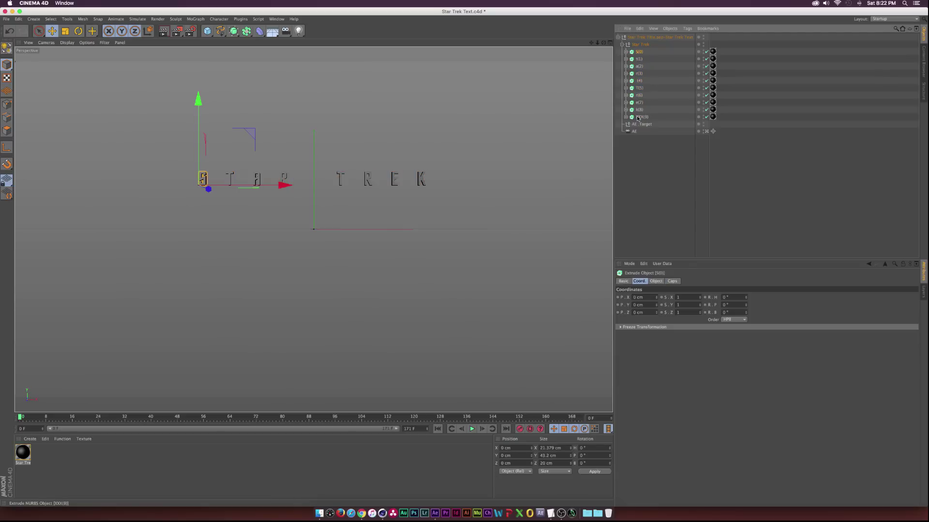
left_click(639, 44)
key("super+c")
key("super+v")
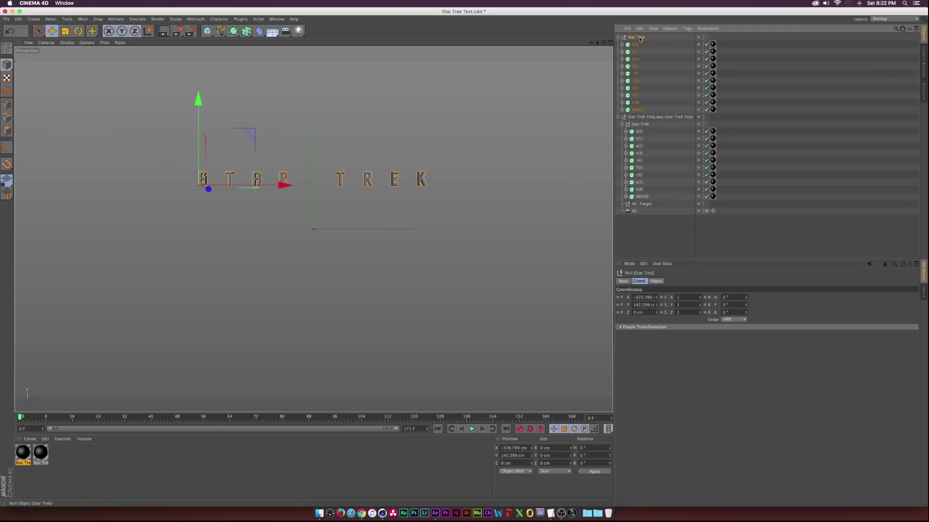
left_click_drag(638, 38, 649, 119)
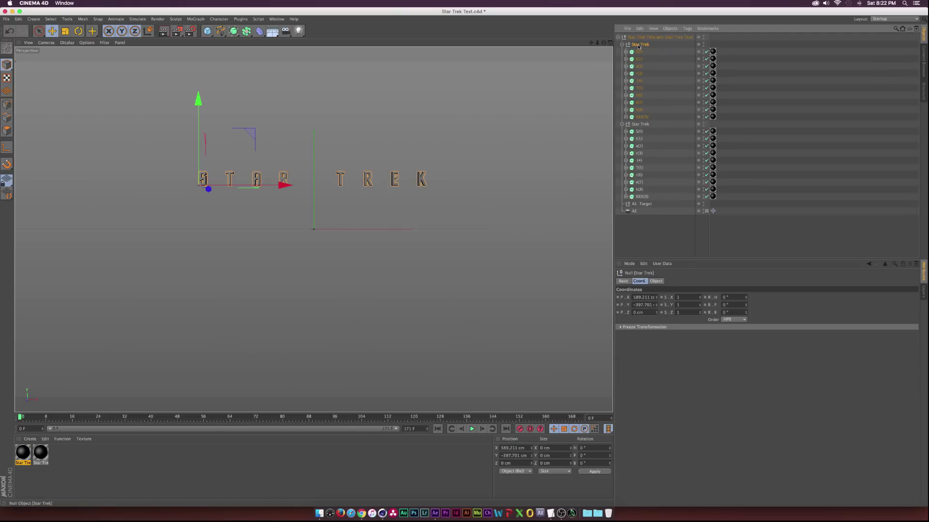
Set the start cap of all ten extrudes in the upper Star Trek null to Fillet Cap with a 2 cm radius.
left_click(657, 281)
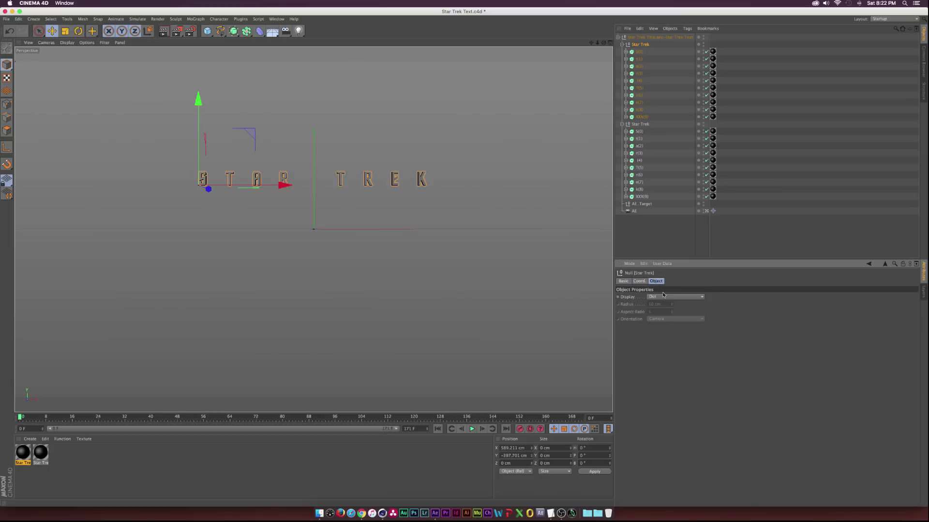
left_click(639, 281)
left_click(639, 52)
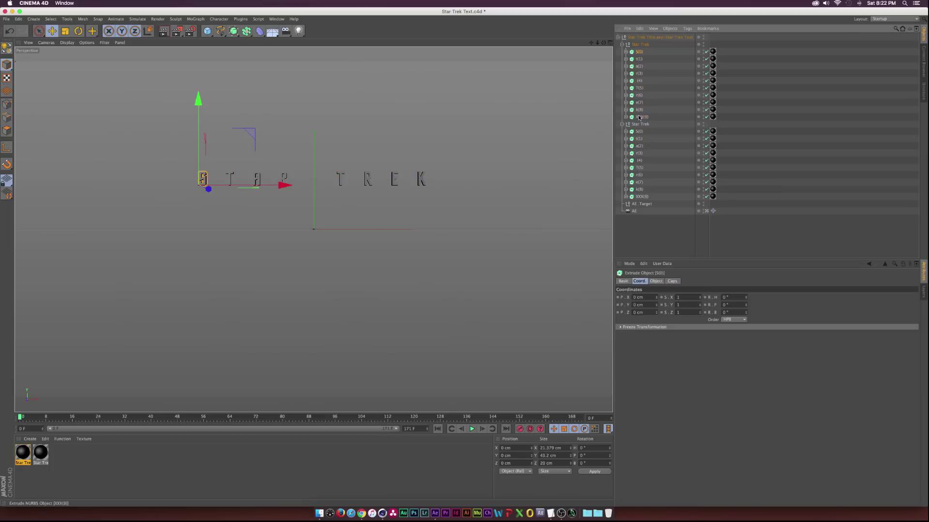
left_click(639, 117, "shift")
left_click(672, 281)
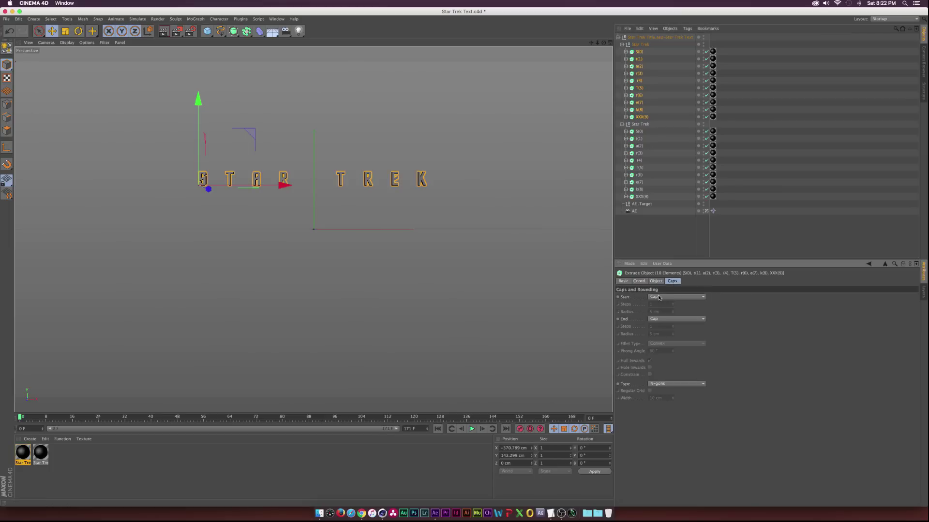
left_click(659, 297)
left_click(666, 317)
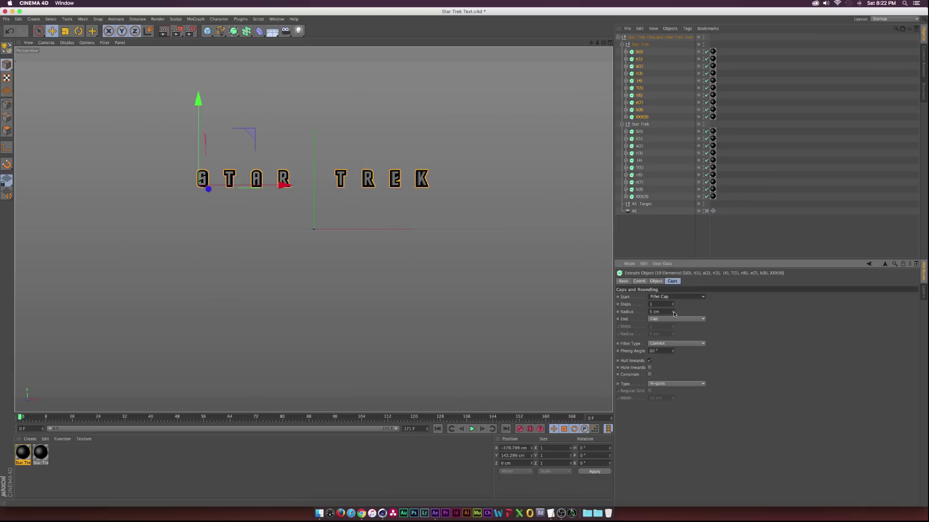
left_click_drag(674, 314, 672, 315)
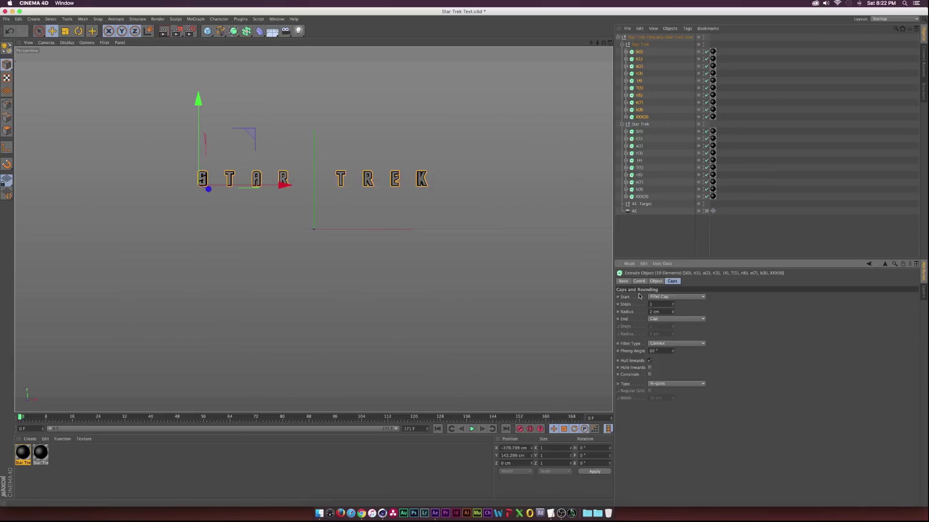
Move the upper Star Trek null to a Z position of 36 cm.
left_click(640, 44)
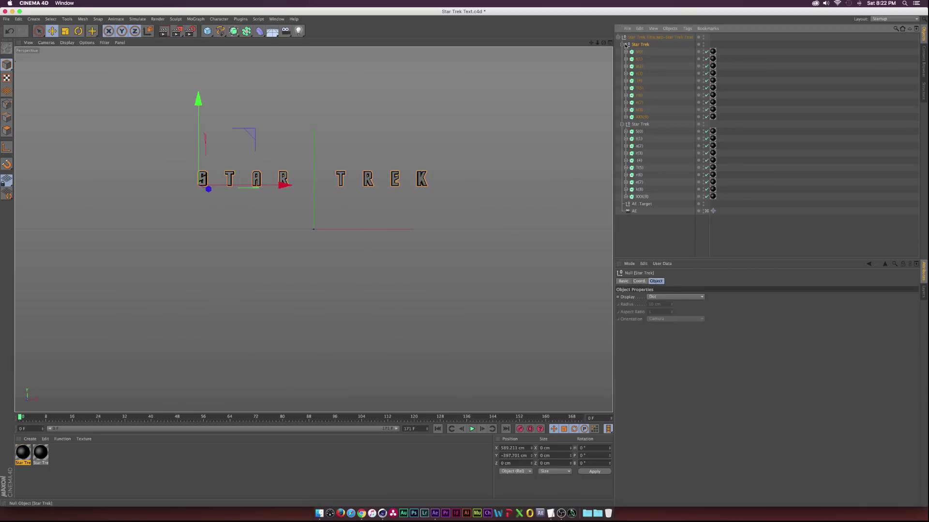
left_click(640, 281)
left_click_drag(657, 314, 657, 300)
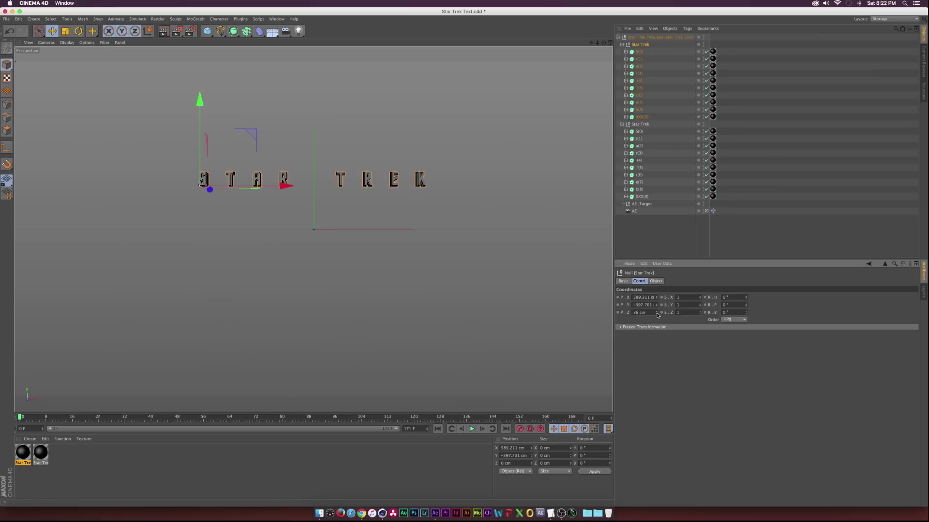
Create a new default light grey material and apply it to all ten extrudes in the upper Star Trek null.
double_click(57, 463)
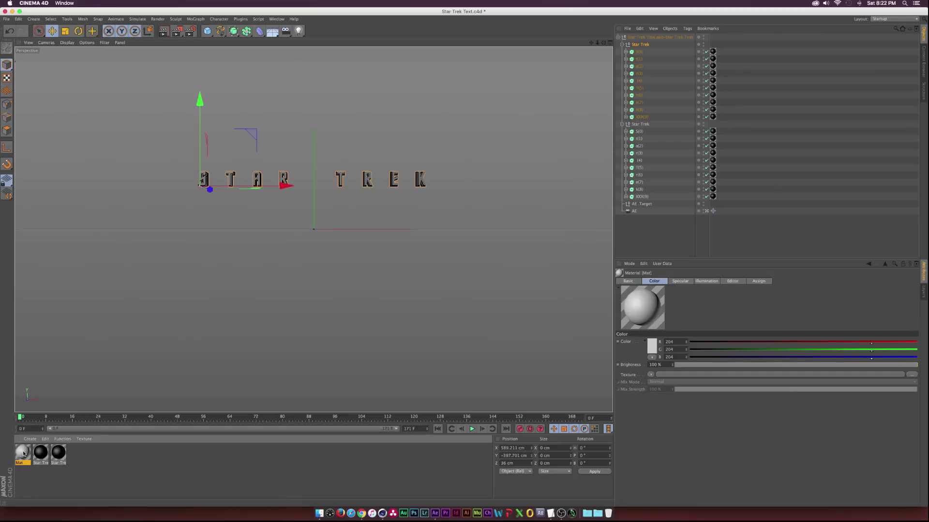
key("super+z")
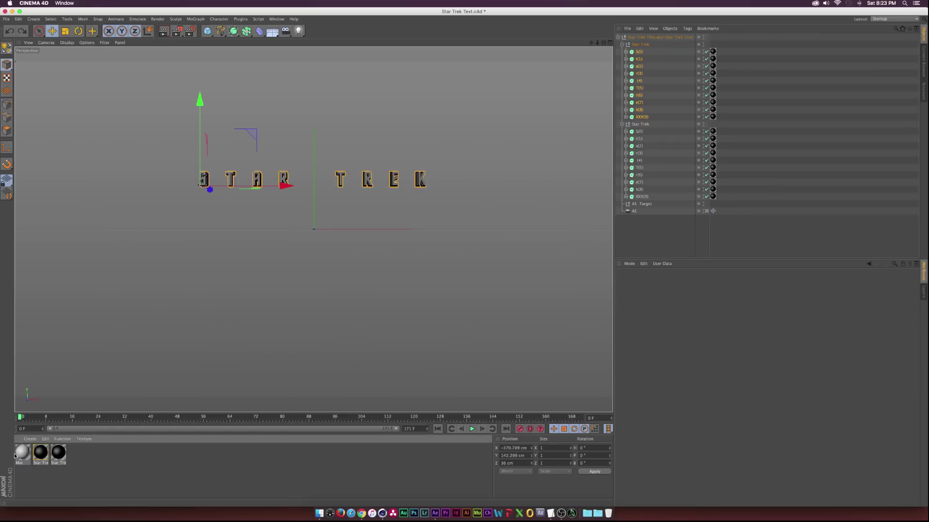
left_click_drag(29, 453, 208, 180)
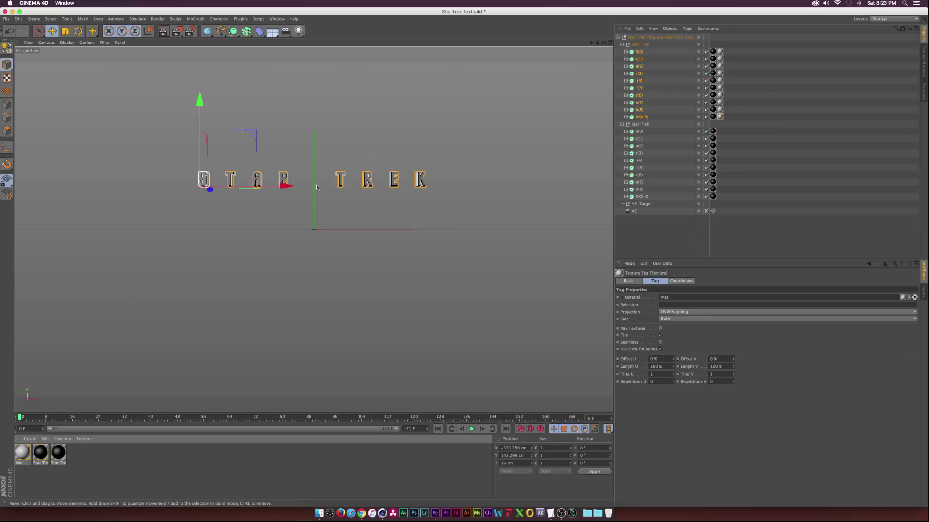
Add a standard light to the Star Trek scene, test-render the view, and save Star Trek Text.c4d.
left_click_drag(300, 36, 321, 39)
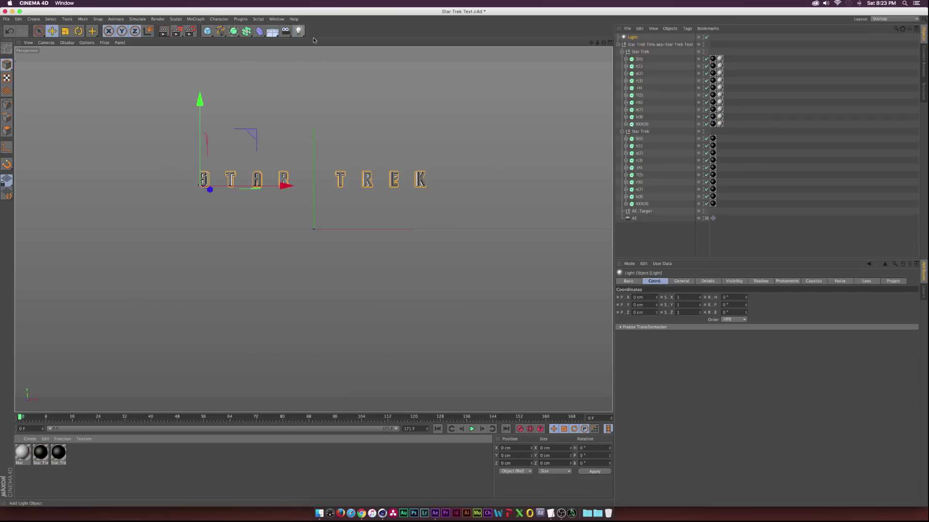
left_click(163, 32)
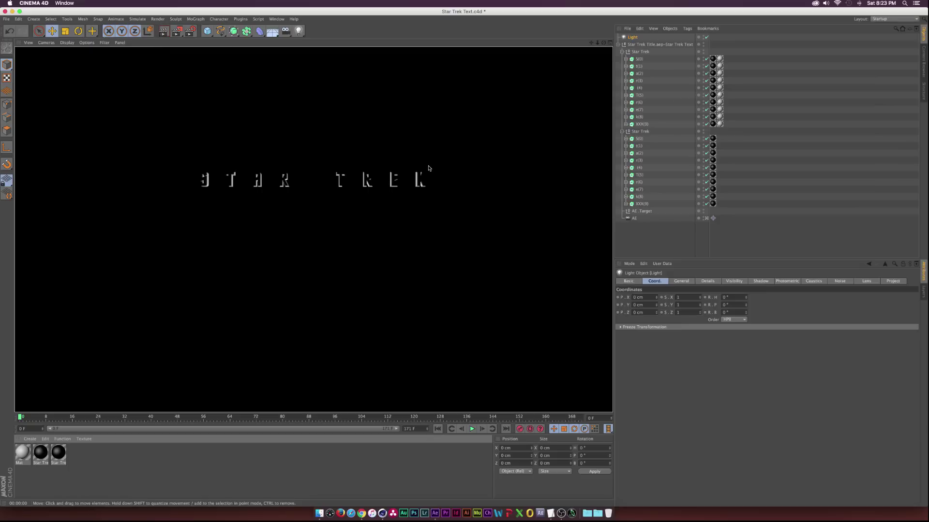
key("super+s")
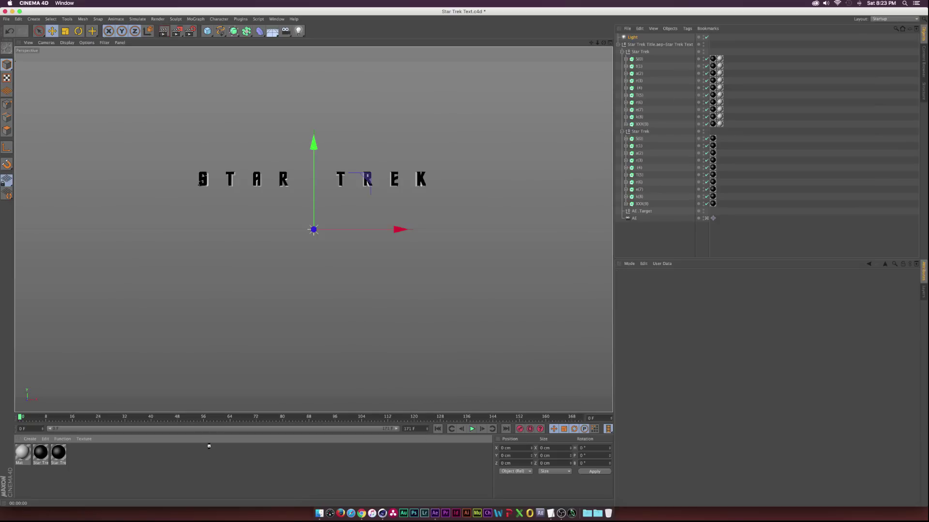
Switch to After Effects and check the title in Tut Main at 0:00:02:10 and 0:00:03:13.
left_click(435, 513)
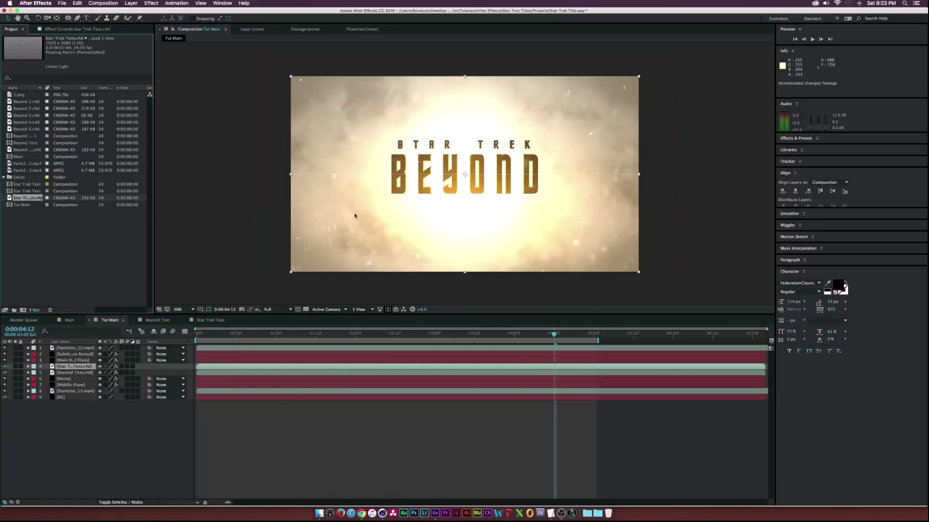
left_click(388, 335)
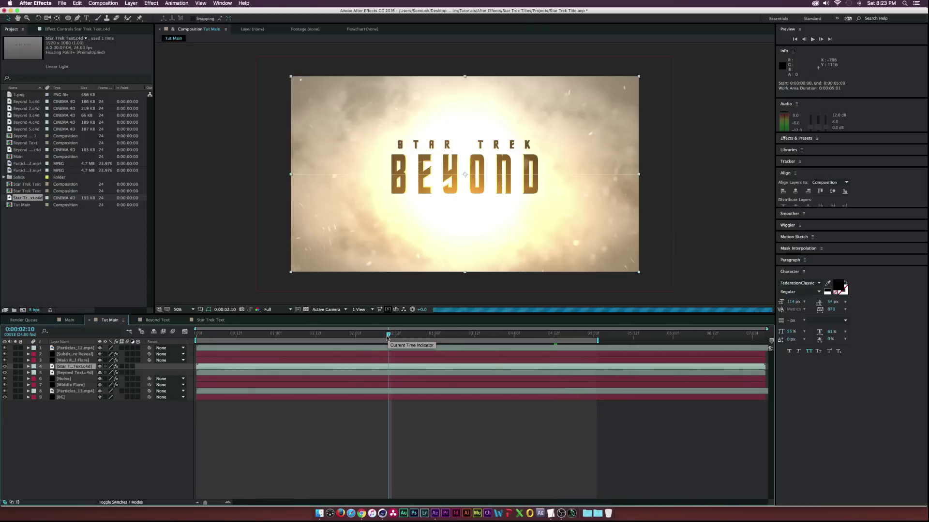
left_click(478, 334)
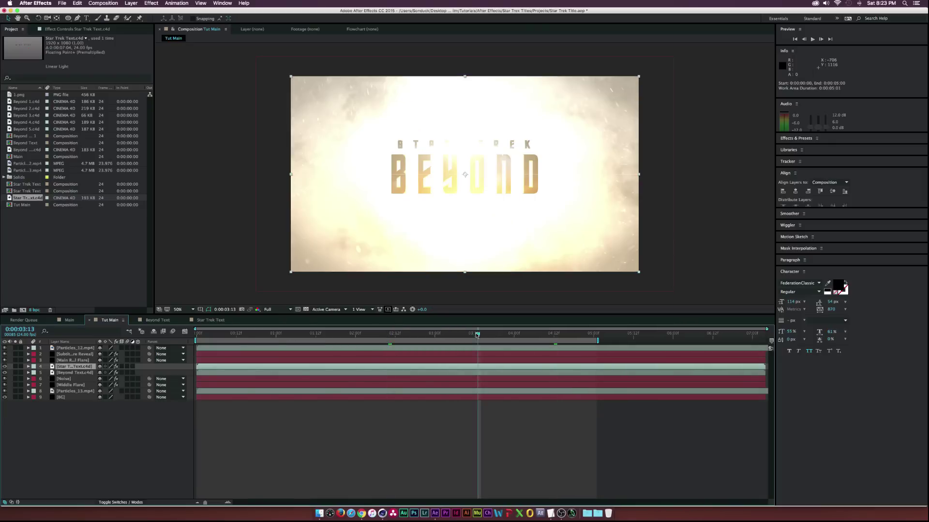
Set the Beyond Text.c4d layer's Cineware renderer to Standard (Final) and its camera to Comp Camera.
left_click(74, 373)
key("F3")
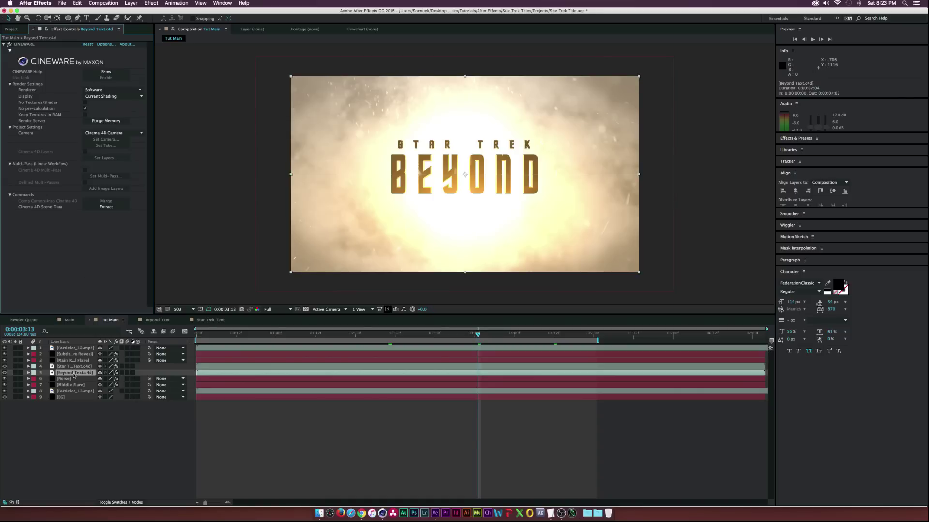
left_click(104, 91)
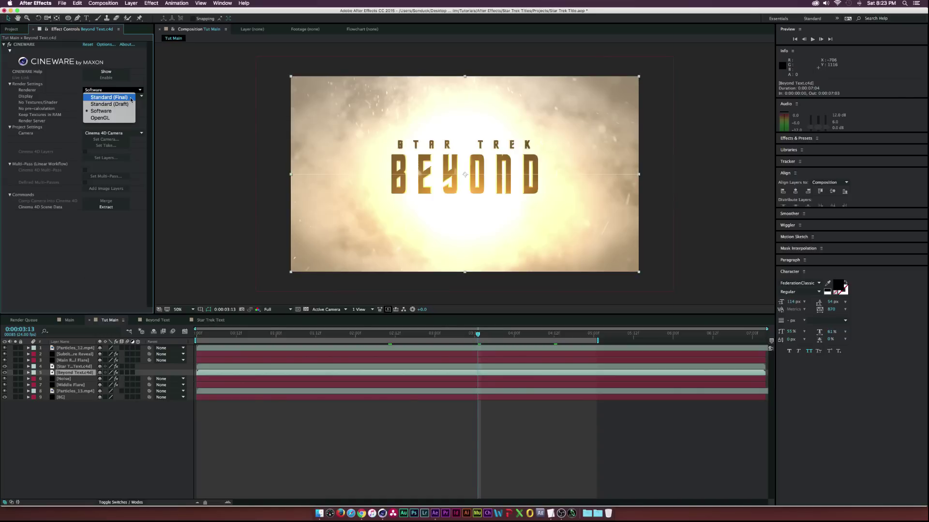
key("Return")
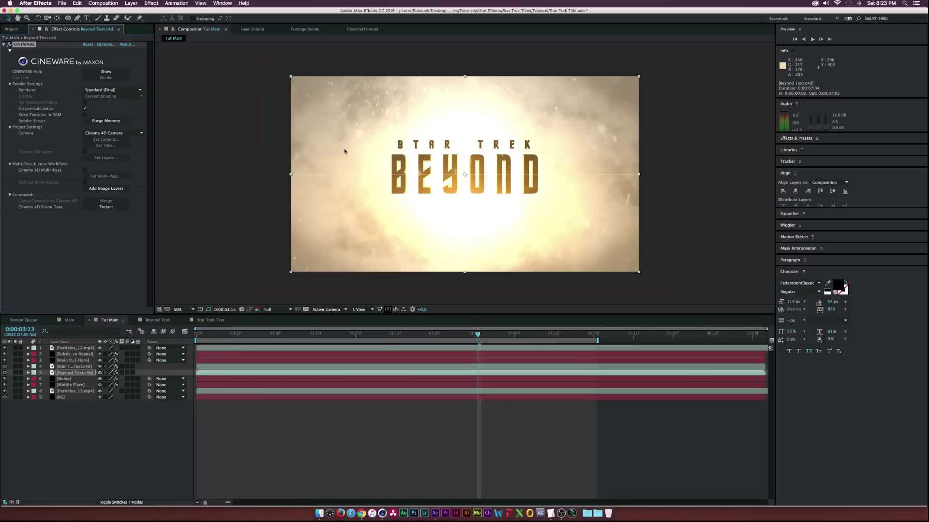
left_click(103, 133)
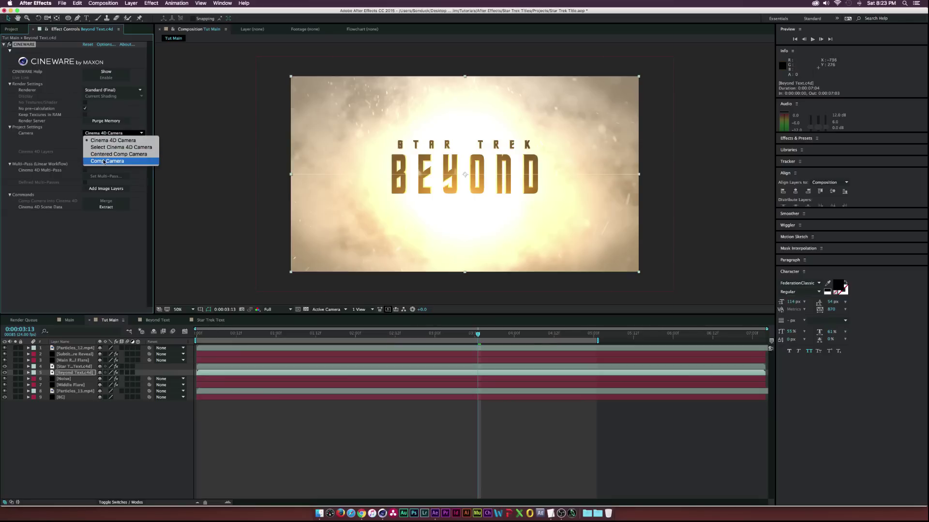
left_click(103, 161)
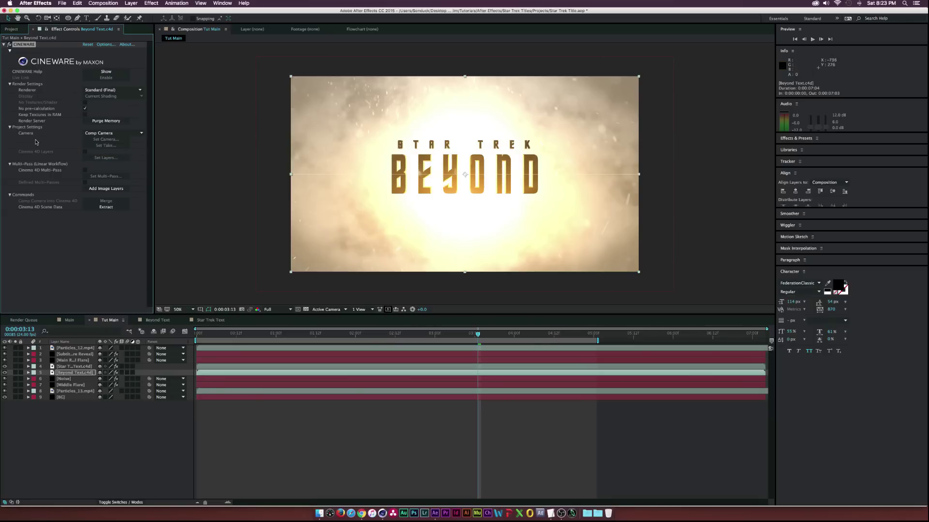
Set the Star Trek Text.c4d layer's Cineware renderer to Standard (Final) and its camera to Comp Camera.
left_click(114, 425)
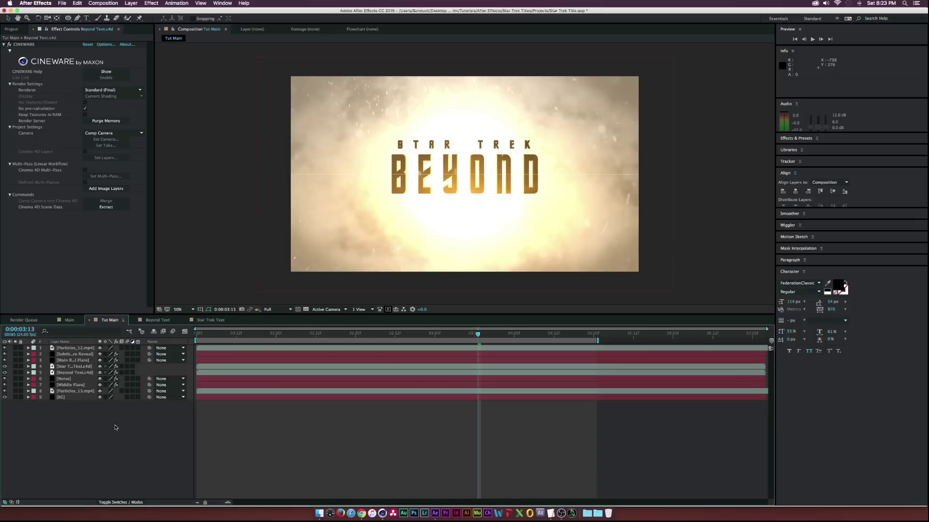
left_click(69, 367)
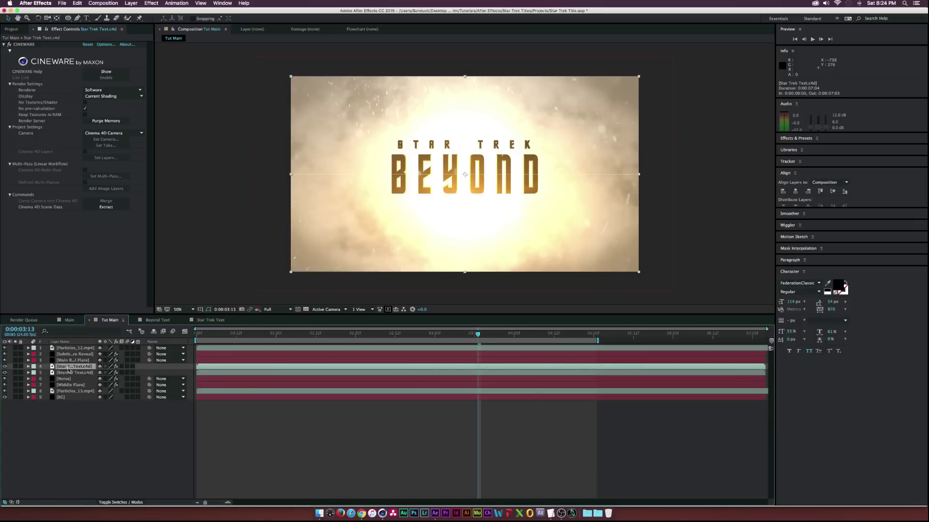
left_click(100, 90)
left_click(108, 103)
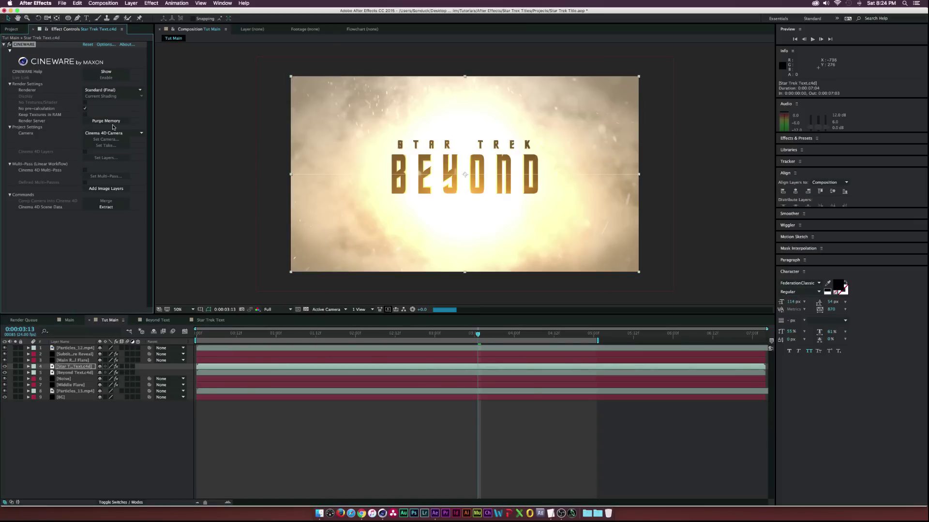
left_click(113, 130)
left_click(104, 164)
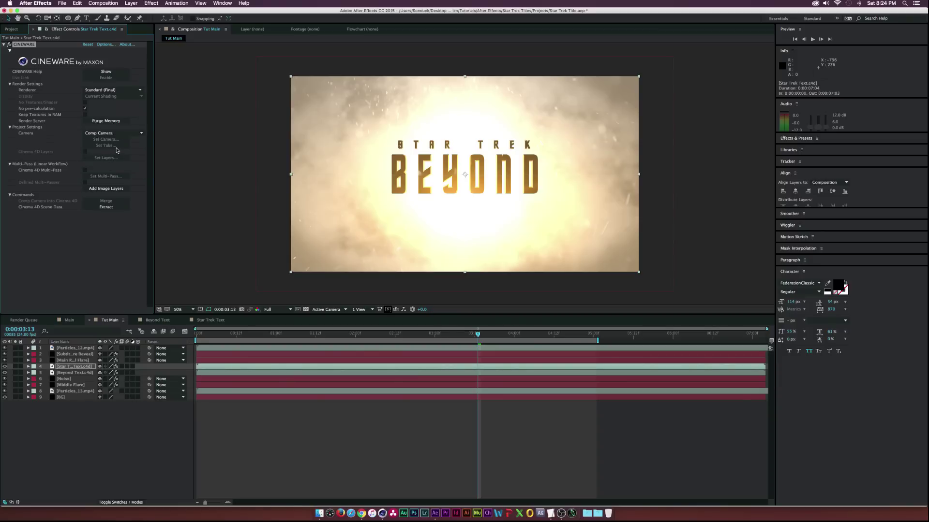
Add a new 50mm Two-Node Camera named Camera 1 at the top of the Tut Main layer stack.
left_click(87, 448)
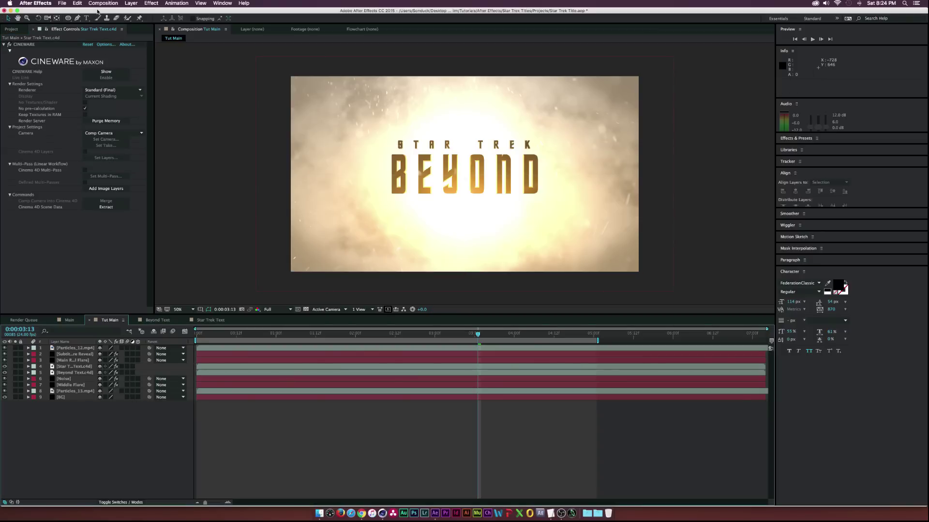
left_click(130, 3)
mouse_move(203, 8)
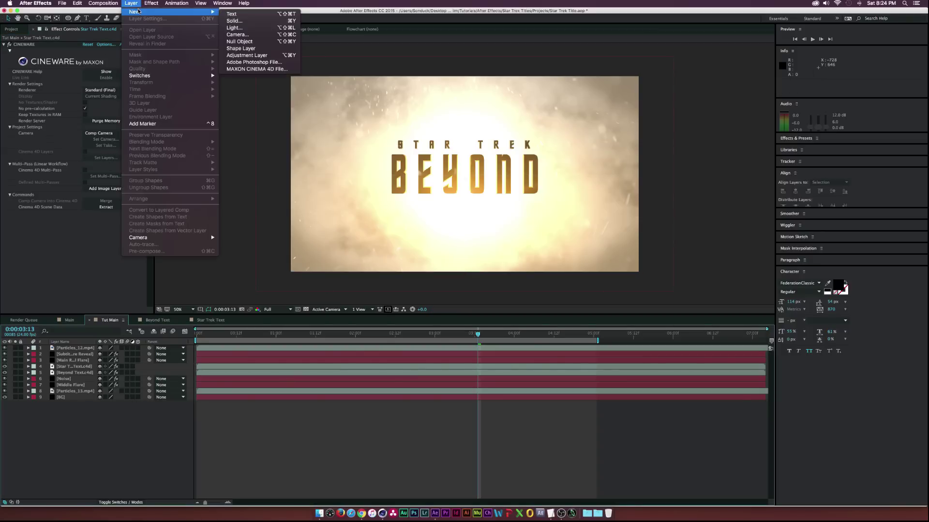
left_click(268, 34)
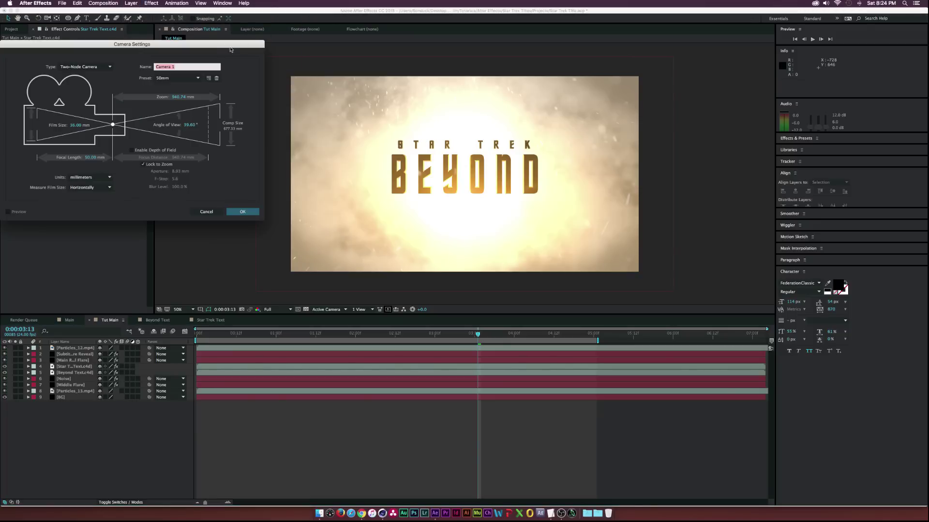
left_click(85, 66)
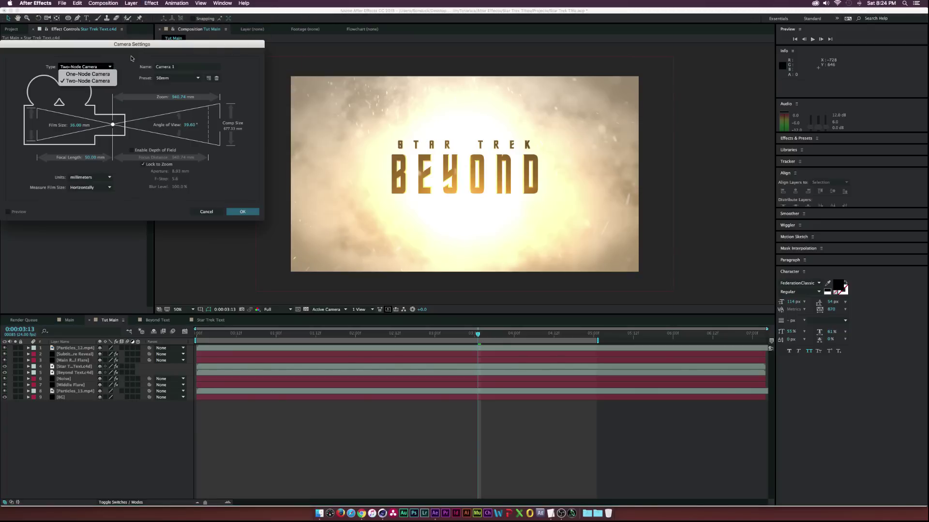
left_click(80, 80)
left_click(242, 212)
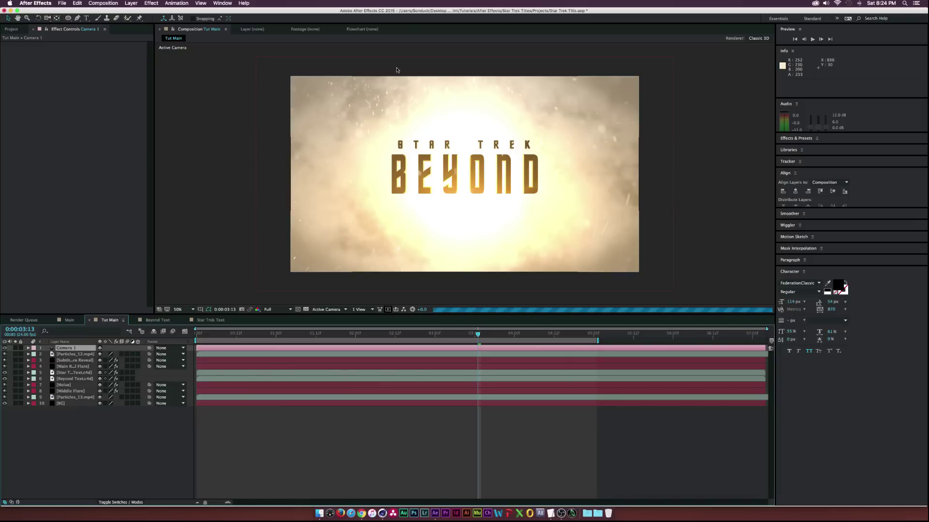
Track Camera 1 horizontally and vertically until the Star Trek Beyond title is centred in the frame.
left_click_drag(397, 71, 263, 70)
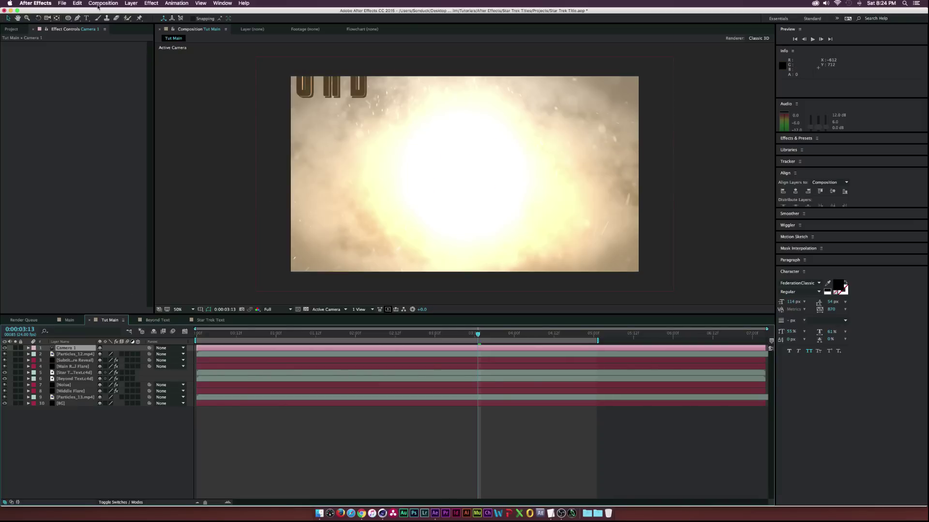
left_click(50, 19)
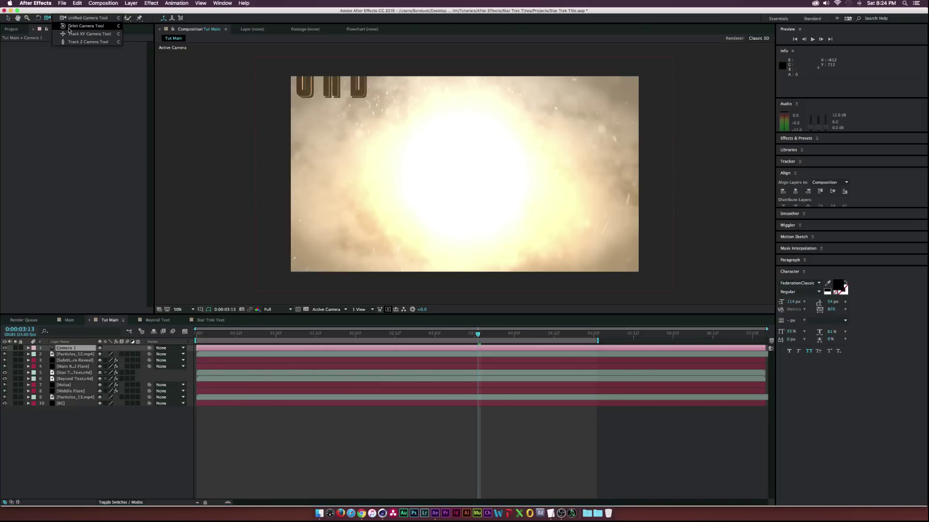
left_click(72, 35)
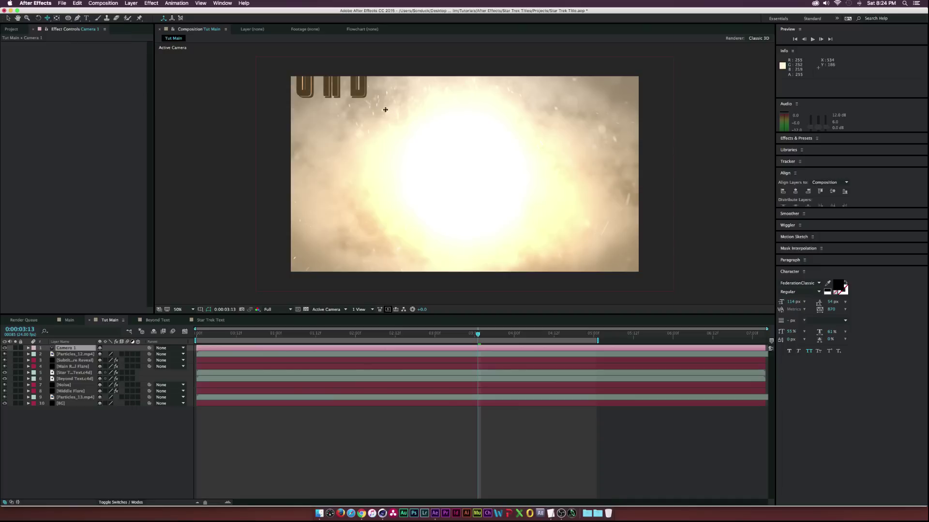
left_click(442, 166)
left_click_drag(474, 185, 533, 199)
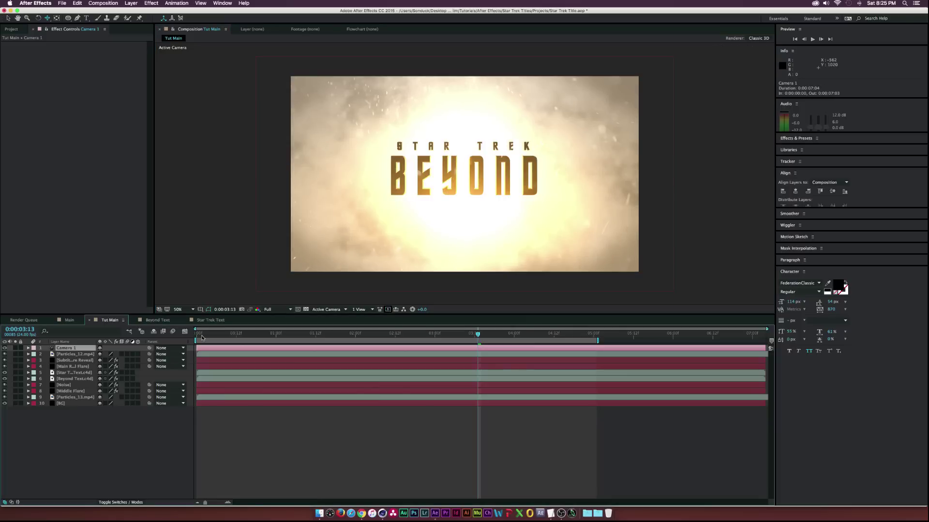
Set a Position keyframe for Camera 1 at 0:00:00:00.
left_click_drag(199, 334, 195, 334)
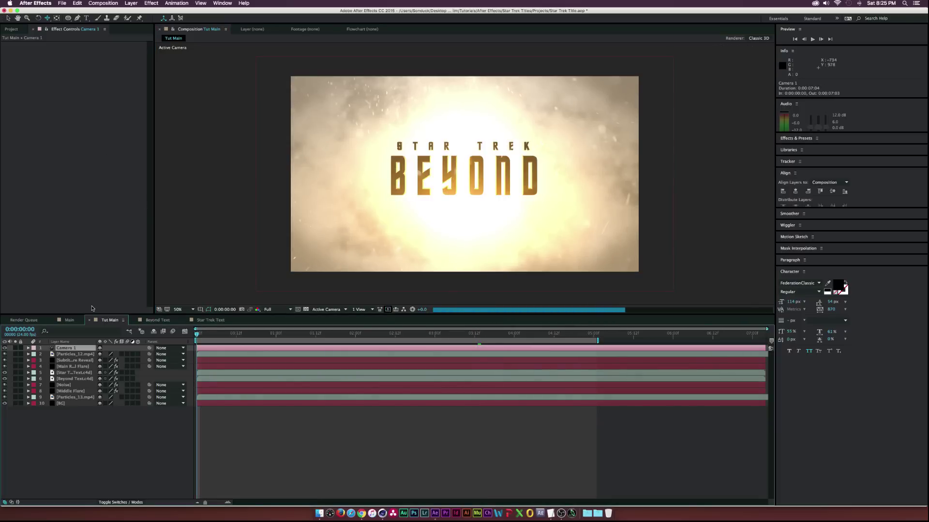
key("p")
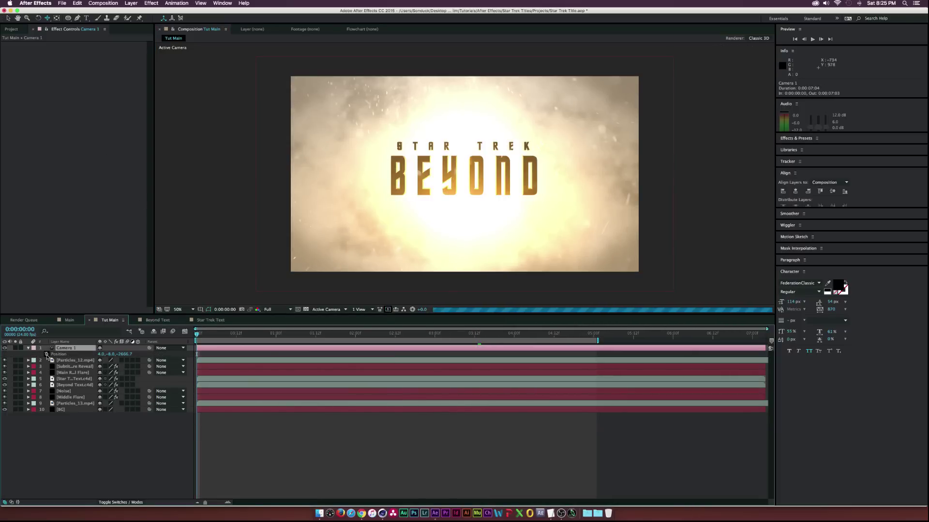
left_click(47, 355)
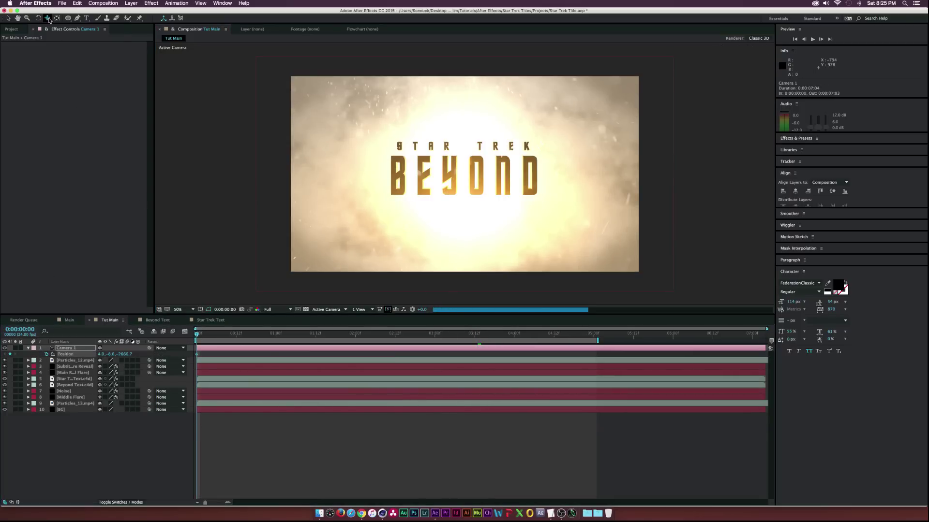
Hide the Main Reveal Flare layer and dolly Camera 1 to about Z -2106.7 at 0:00:00:00 and about -2008.7 at 0:00:05:00.
left_click_drag(47, 18, 71, 42)
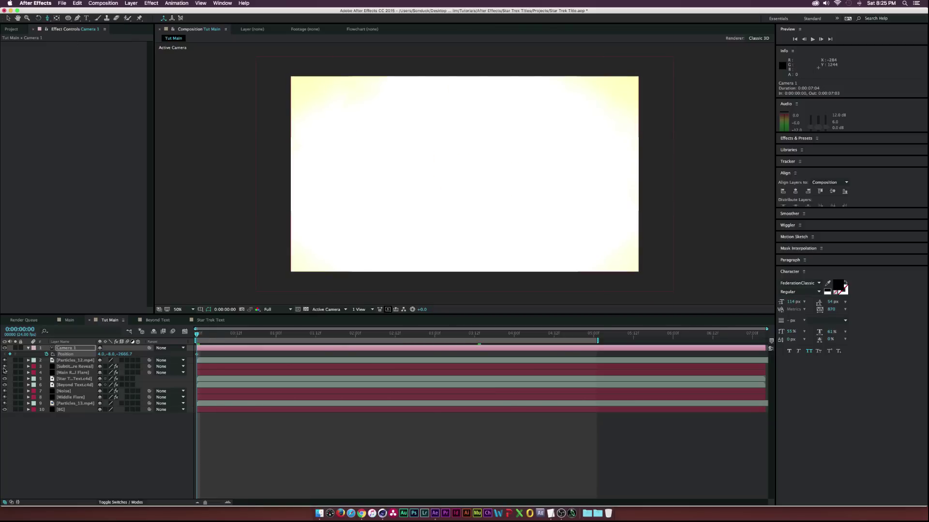
left_click(4, 373)
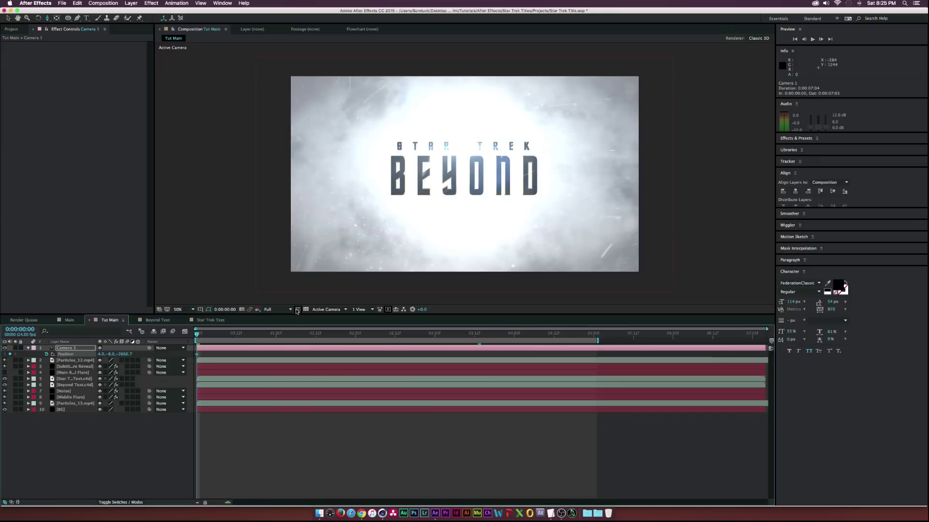
left_click_drag(462, 166, 467, 170)
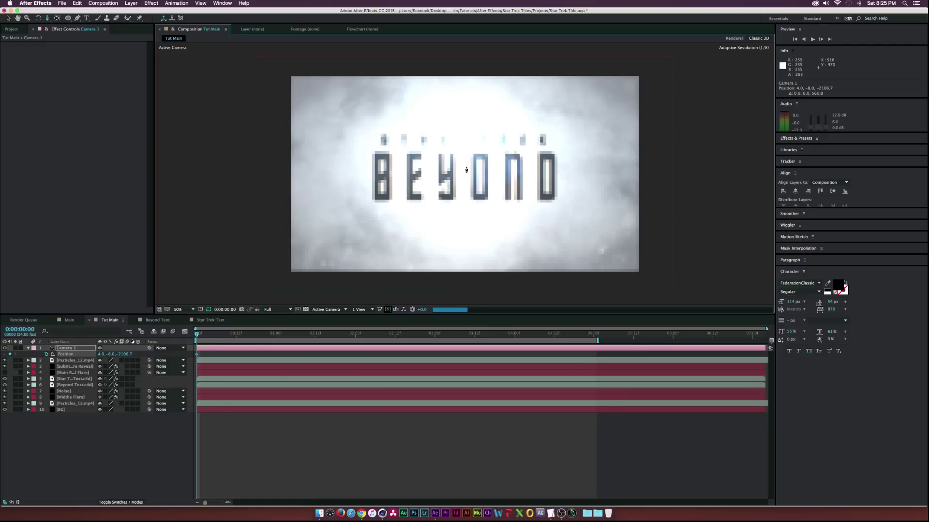
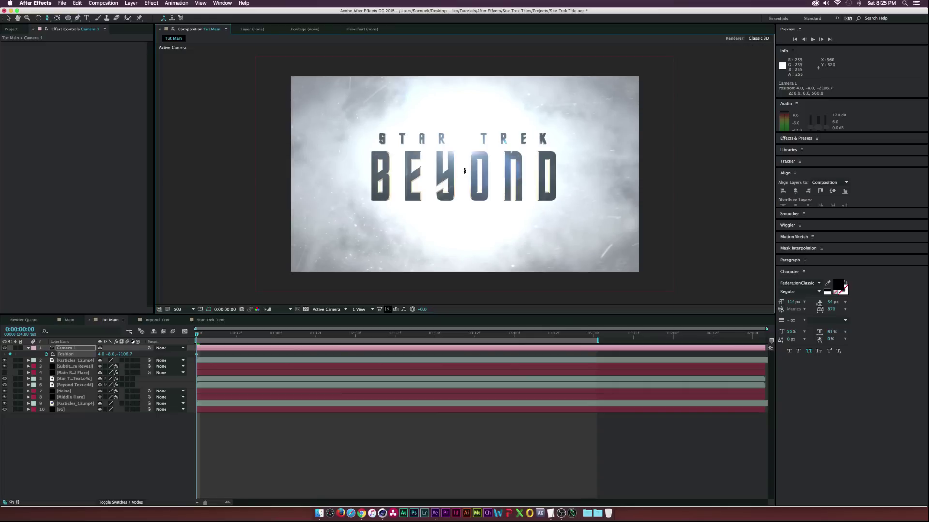
left_click(594, 334)
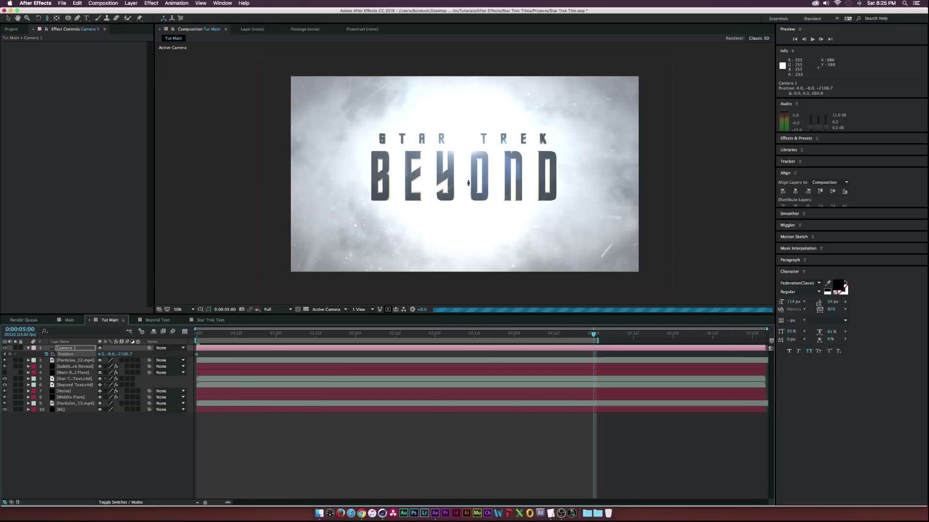
left_click_drag(469, 182, 465, 170)
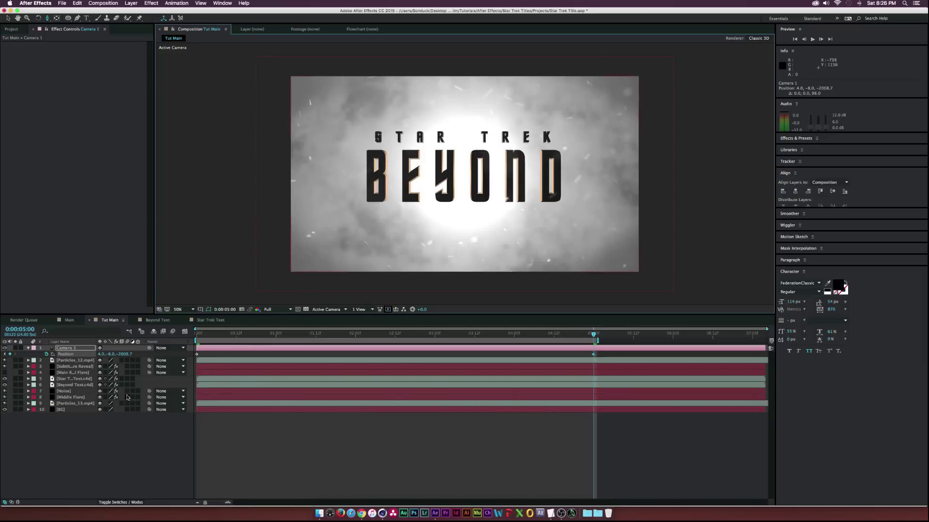
Enable motion blur for the Star Trek Text.c4d and Beyond Text.c4d layers and show the Main Reveal Flare layer again.
left_click(127, 379)
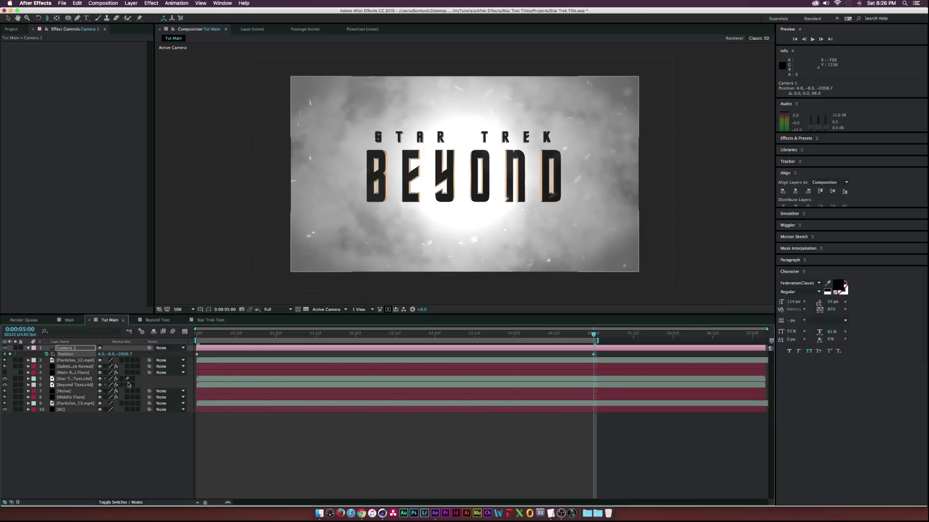
left_click(127, 384)
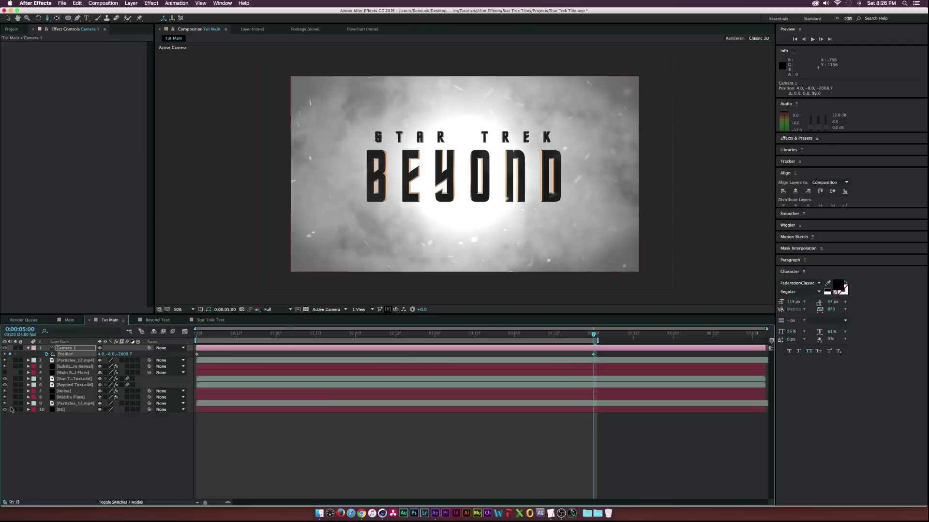
left_click(5, 373)
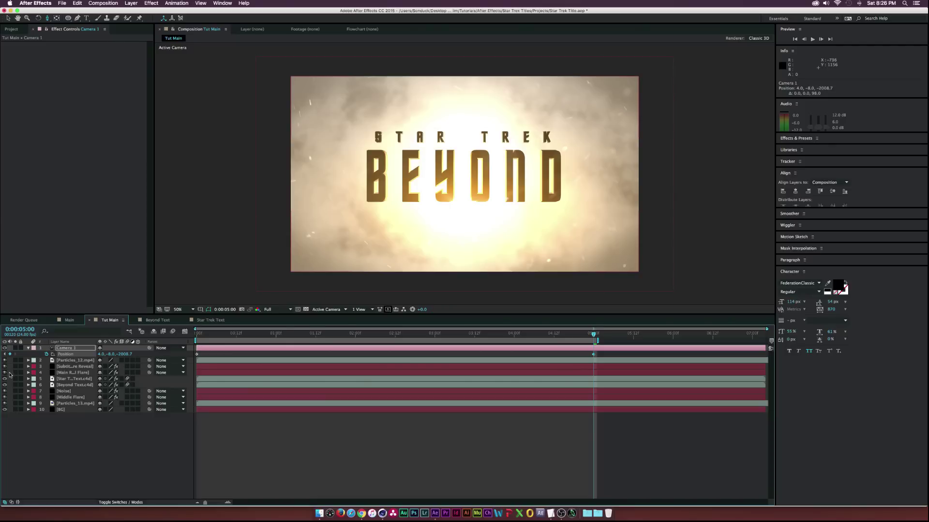
left_click(29, 348)
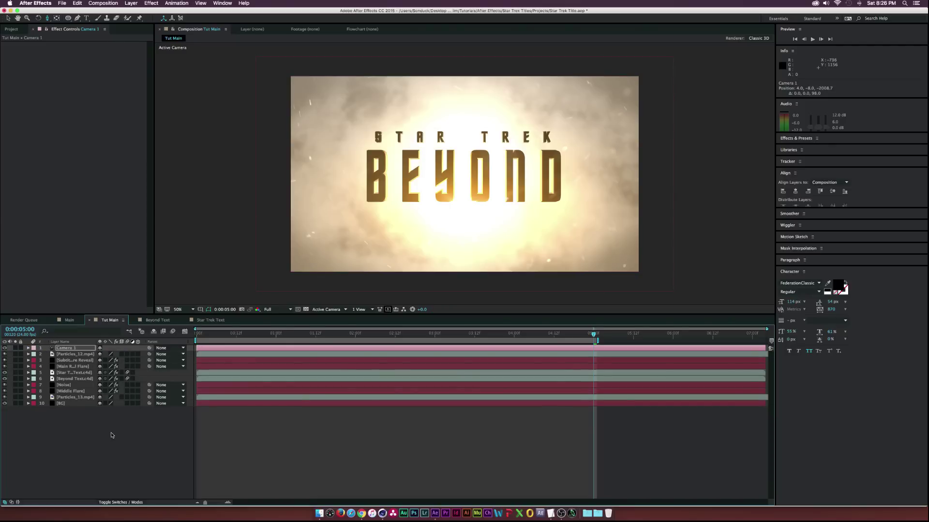
left_click(135, 457)
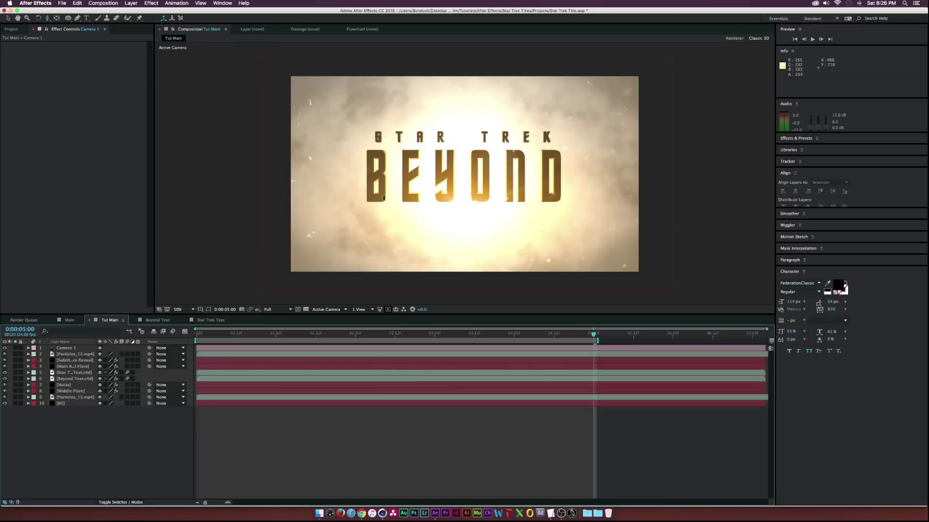
Reveal the Star Trek Text.c4d layer's Scale property and apply the Transform distort effect to that layer.
left_click(8, 18)
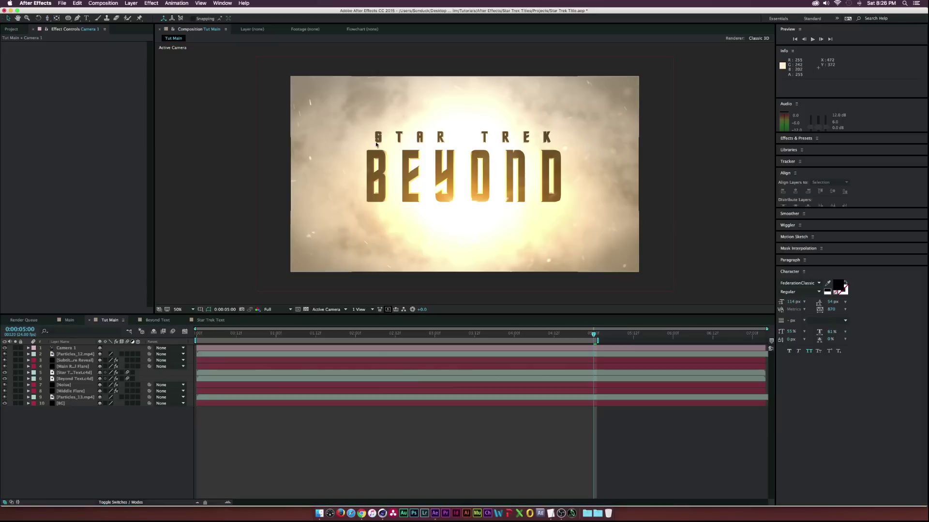
left_click(69, 373)
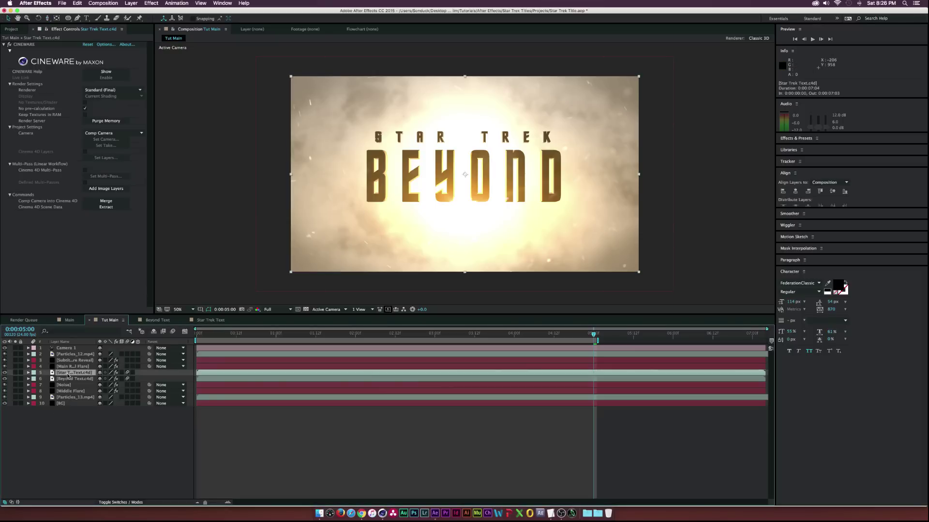
key("s")
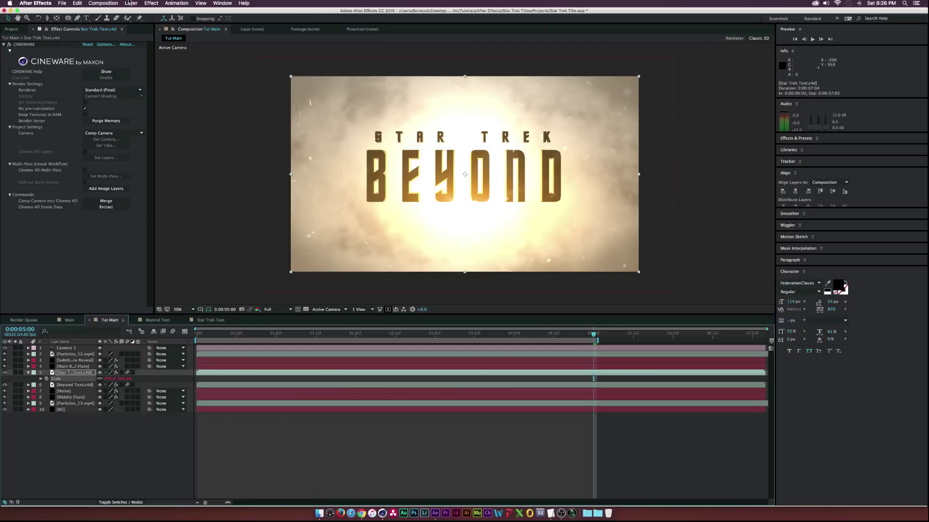
left_click(152, 3)
mouse_move(208, 79)
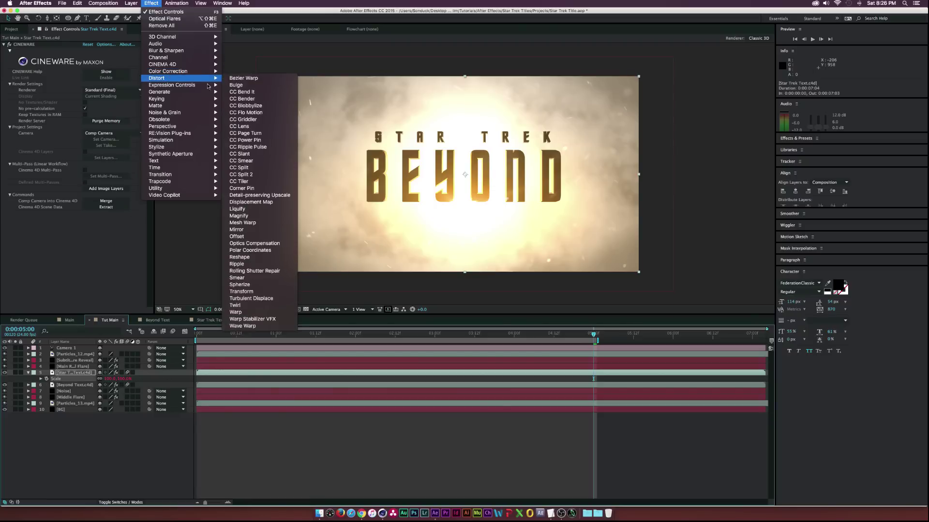
left_click(256, 292)
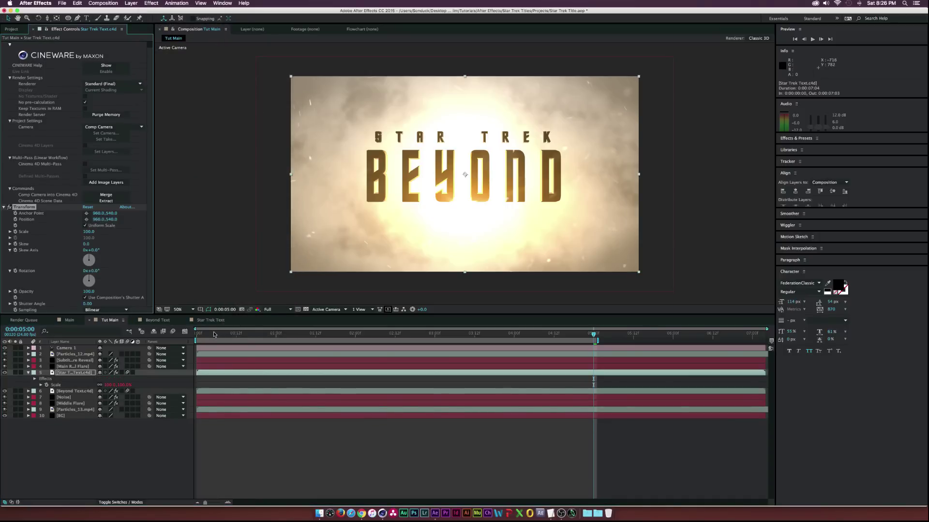
Trim the start of the Star Trek Text.c4d layer to 0:00:02:12, matching the Subtitle Flare Reveal layer's first Brightness keyframe.
left_click_drag(319, 337, 392, 337)
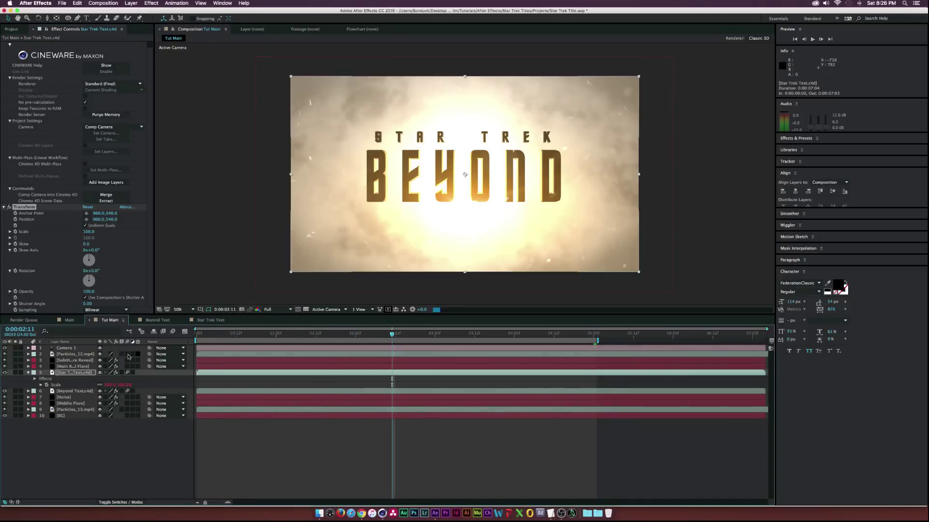
left_click(75, 360)
left_click(73, 367)
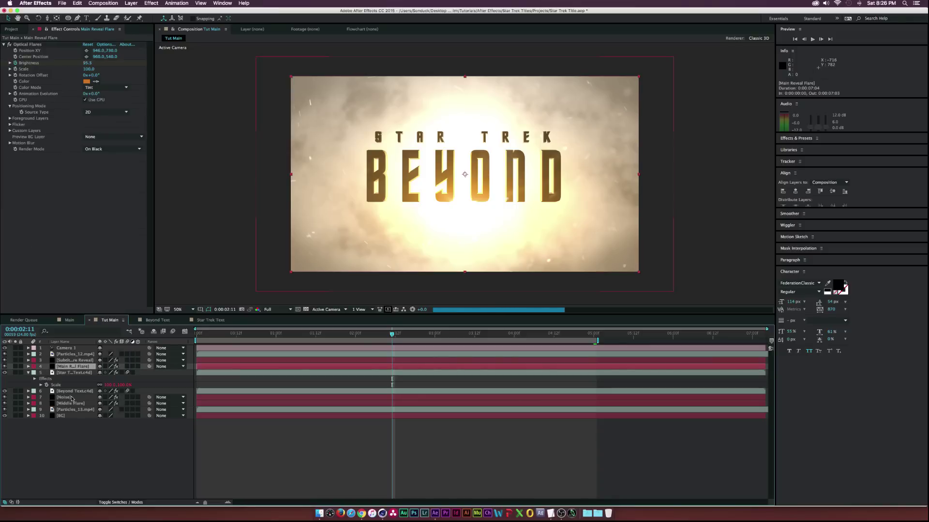
left_click(77, 360)
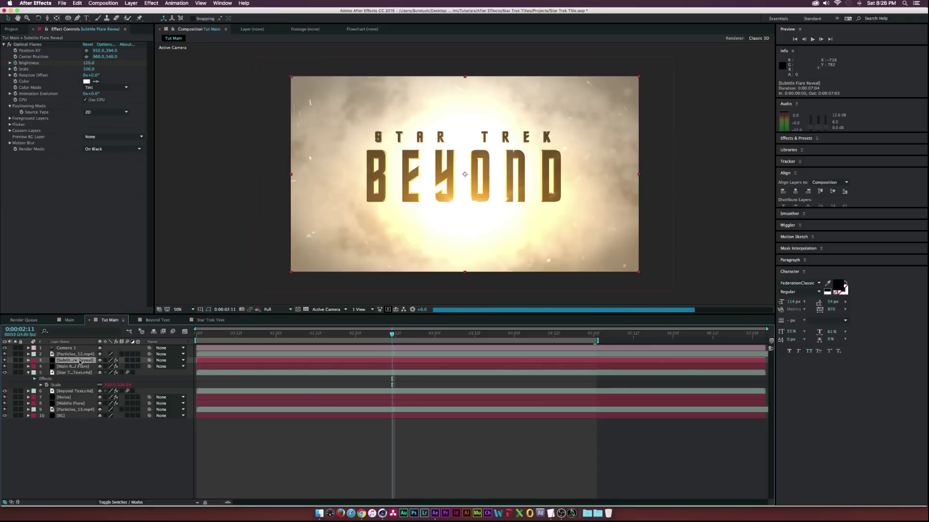
key("u")
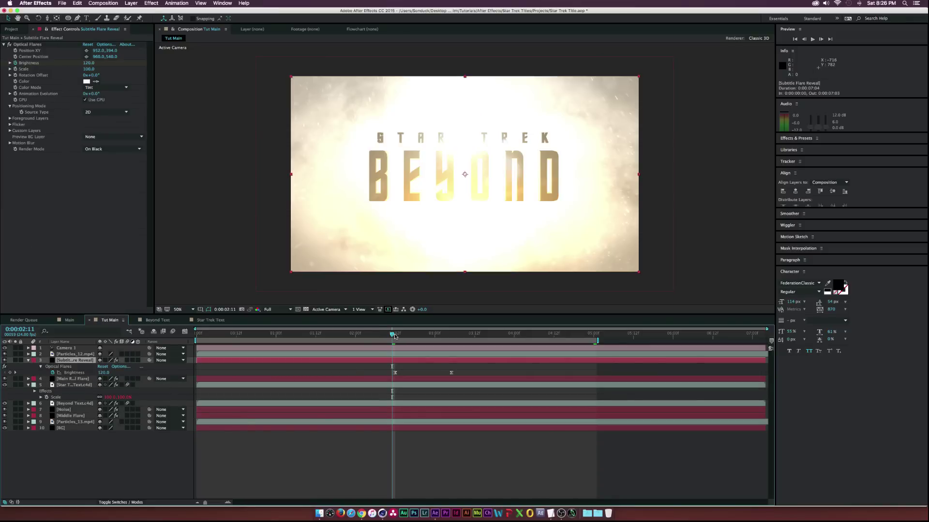
left_click(395, 336)
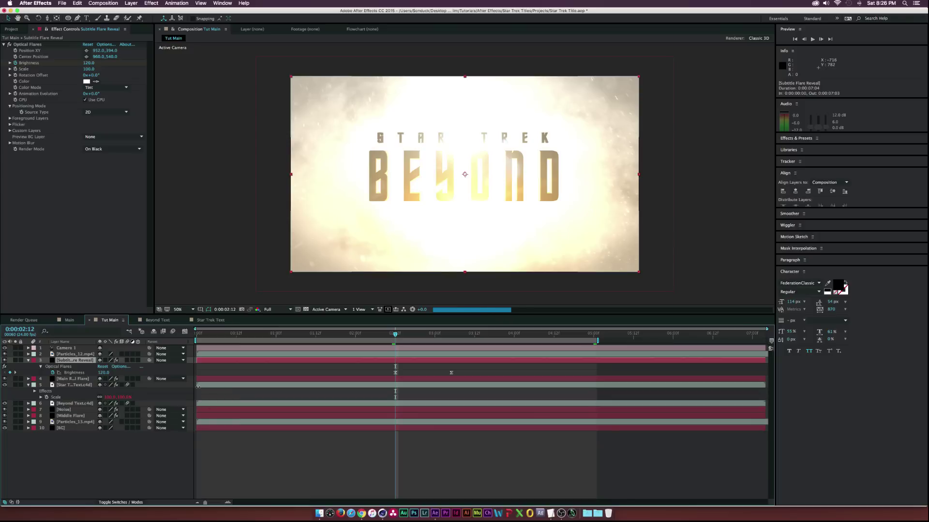
left_click_drag(198, 386, 395, 387)
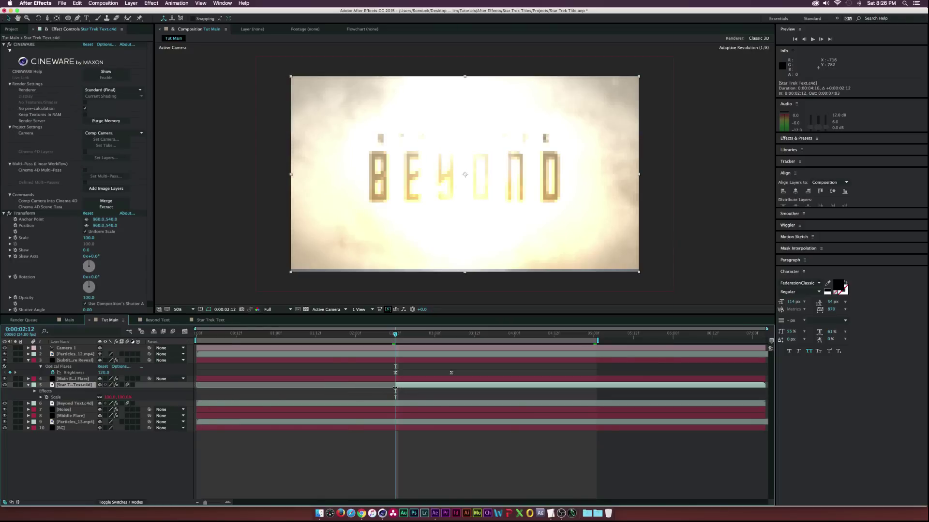
Keyframe the Star Trek Text.c4d layer's Transform effect Scale at 100 and move that keyframe to 0:00:05:00.
left_click(22, 239)
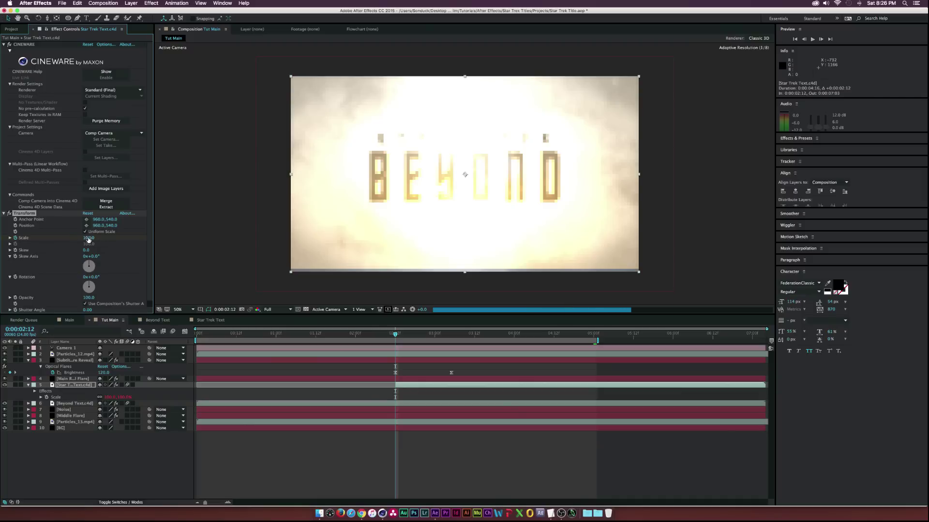
key("u")
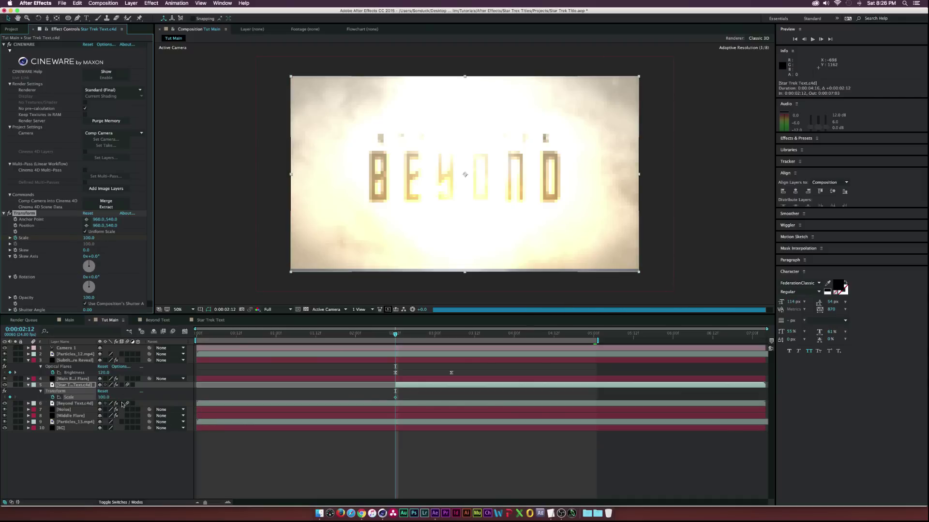
left_click_drag(394, 399, 454, 399)
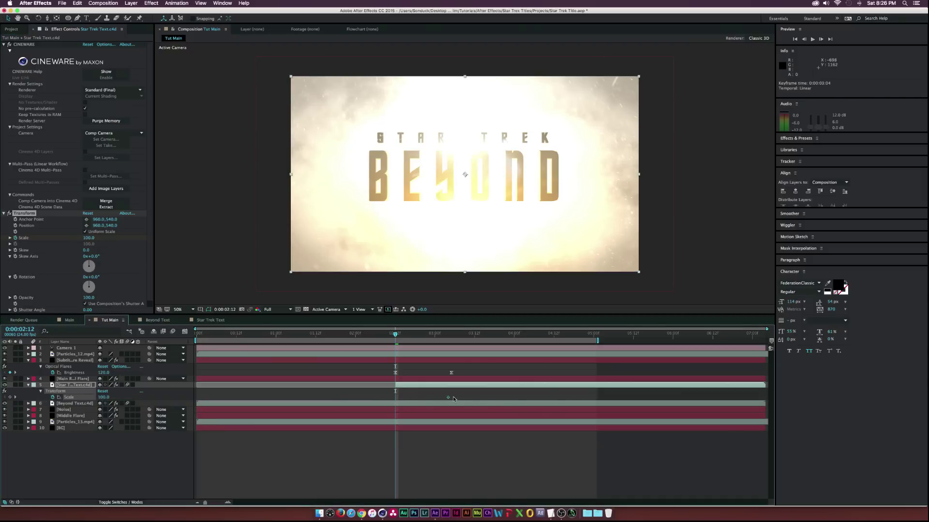
left_click_drag(593, 397, 593, 398)
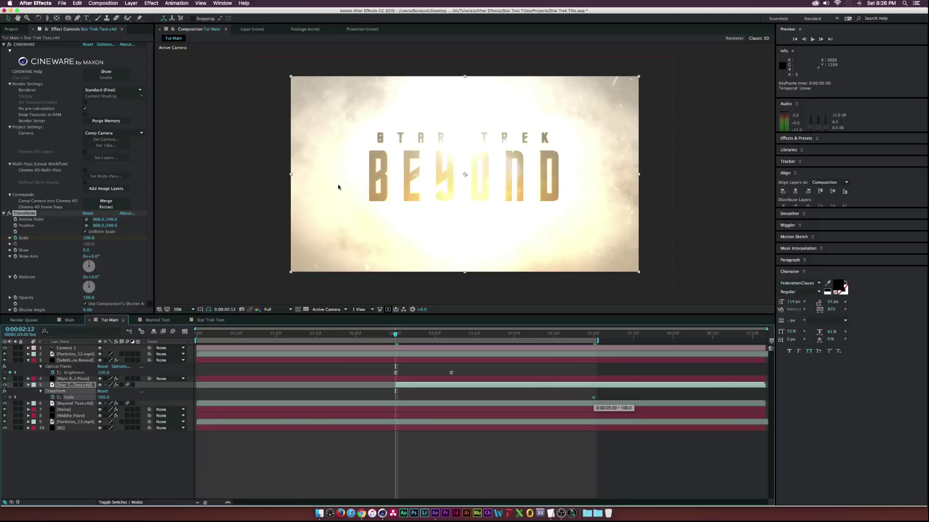
Place the Transform effect's Anchor Point on the STAR TREK text at about 946, 366 and set its Position to about 960, 373.
left_click(87, 221)
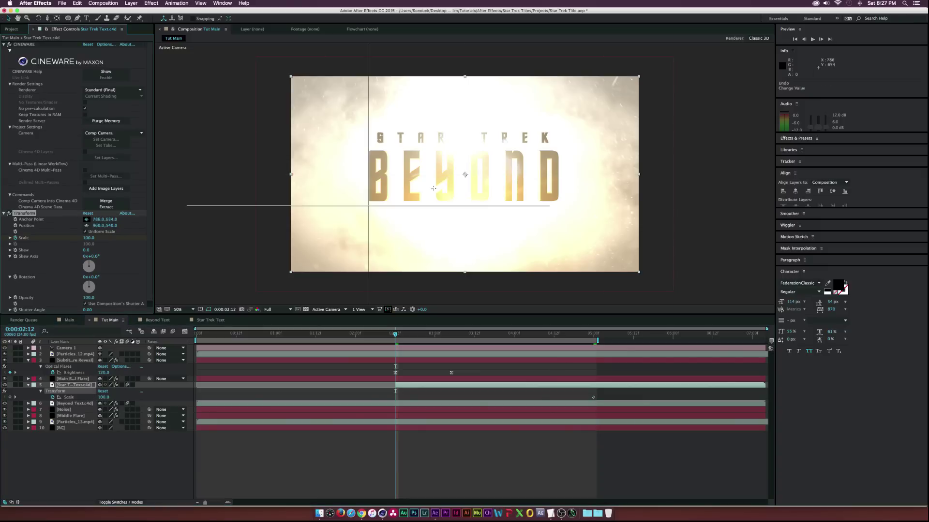
left_click(463, 142)
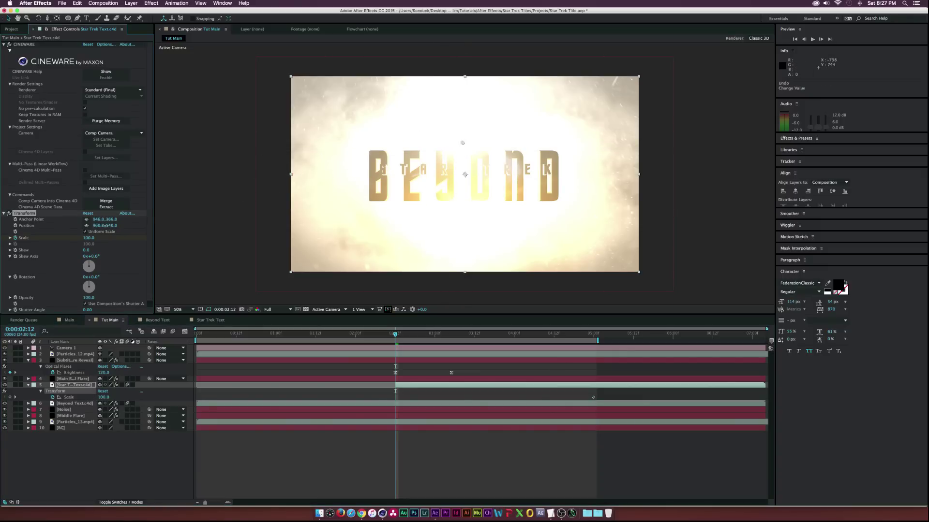
left_click_drag(104, 225, 56, 221)
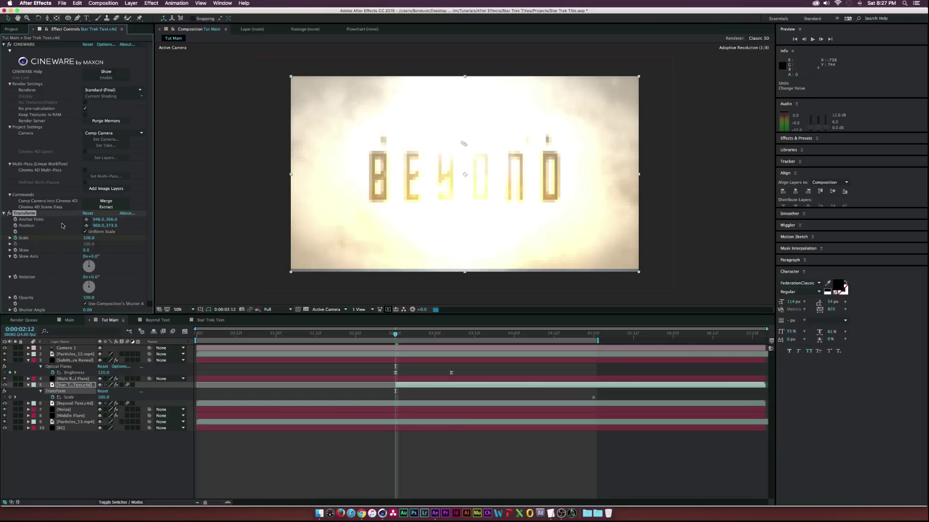
Set the Transform effect's Scale to 90 at 0:00:02:12 and preview the animation.
left_click(88, 238)
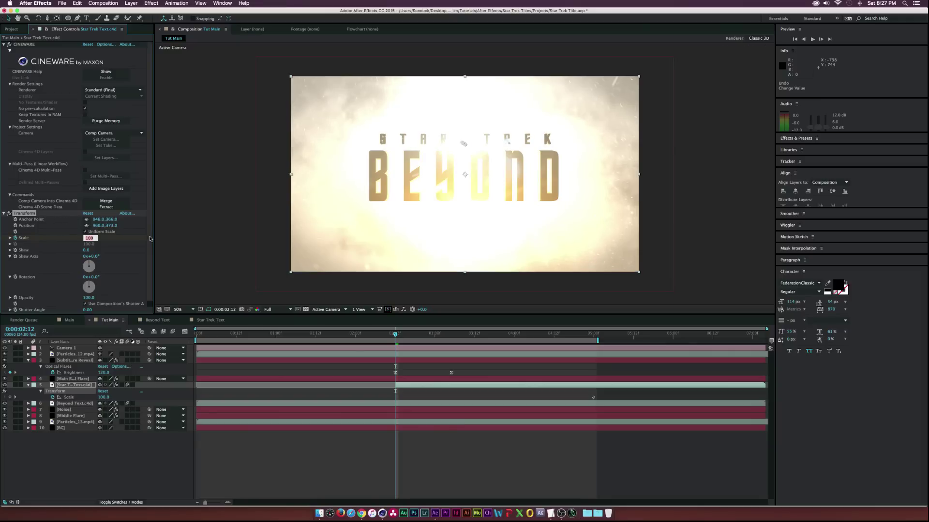
type("90")
key("Return")
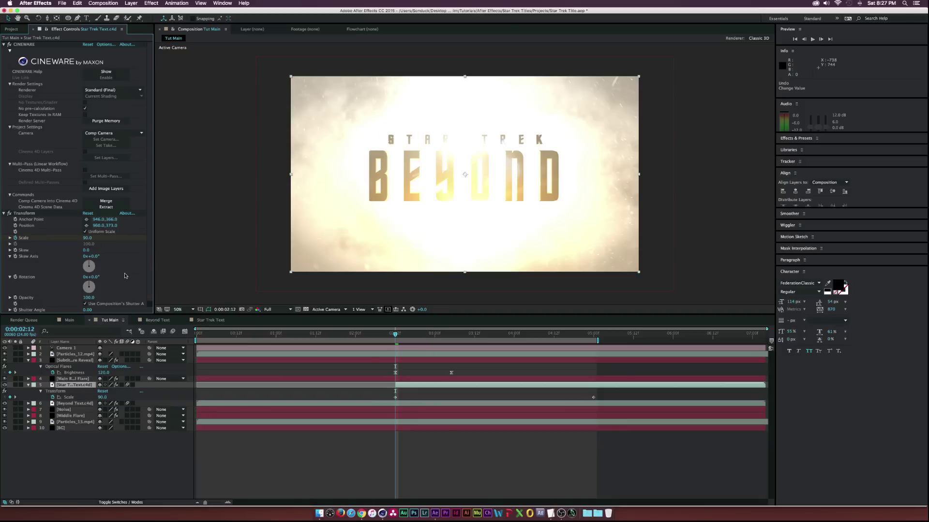
key("space")
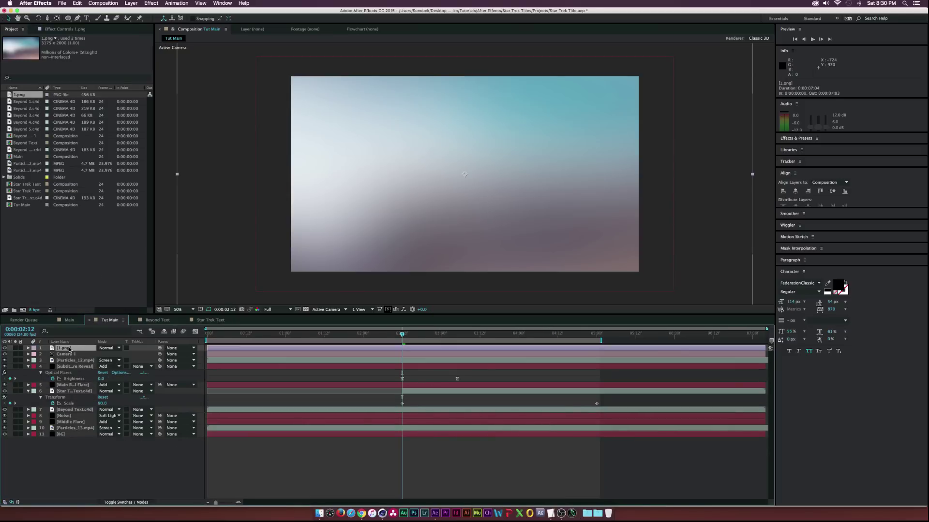
Add 1.png to the Tut Main composition in Overlay mode and place it directly below the Star Trek Text.c4d layer.
left_click_drag(16, 96, 72, 349)
left_click(109, 349)
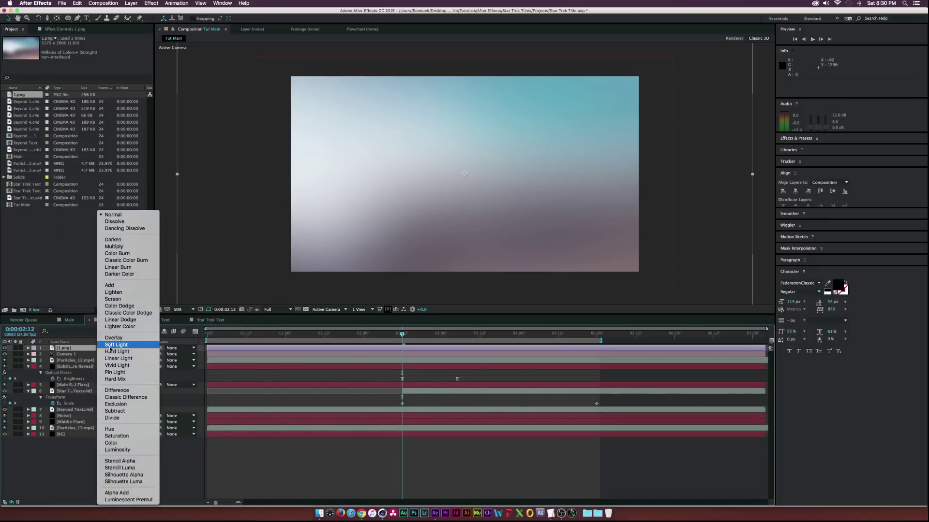
left_click(124, 335)
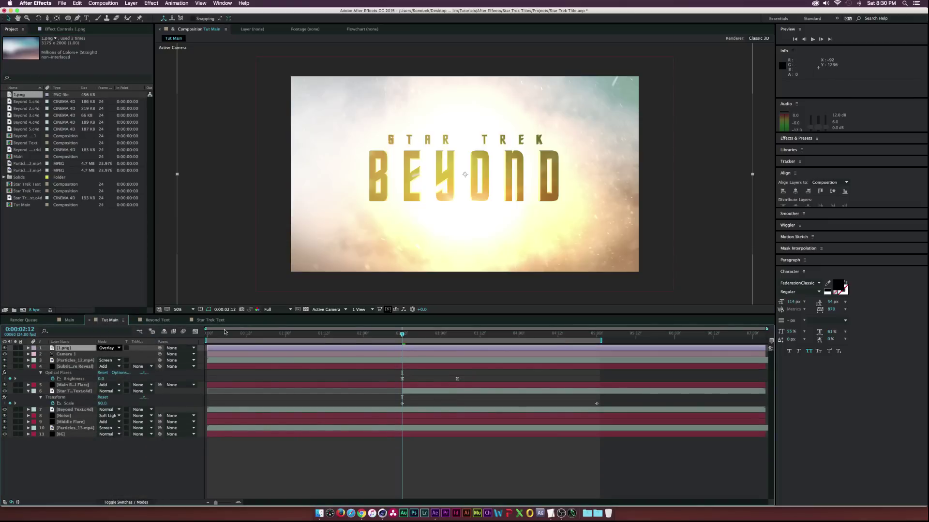
left_click_drag(70, 350, 78, 398)
Create an adjustment layer above all other layers and apply the Lumetri Color effect to it.
key("super+alt+y")
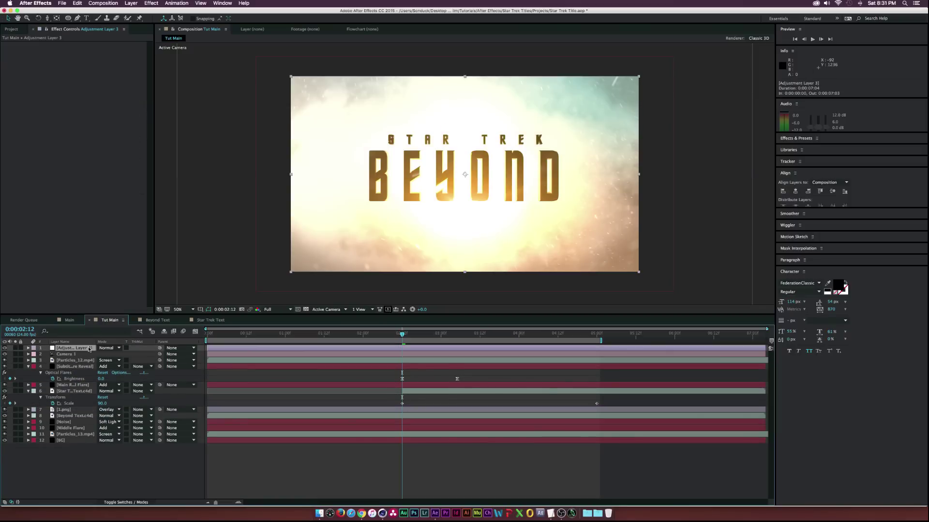
key("Delete")
left_click(131, 2)
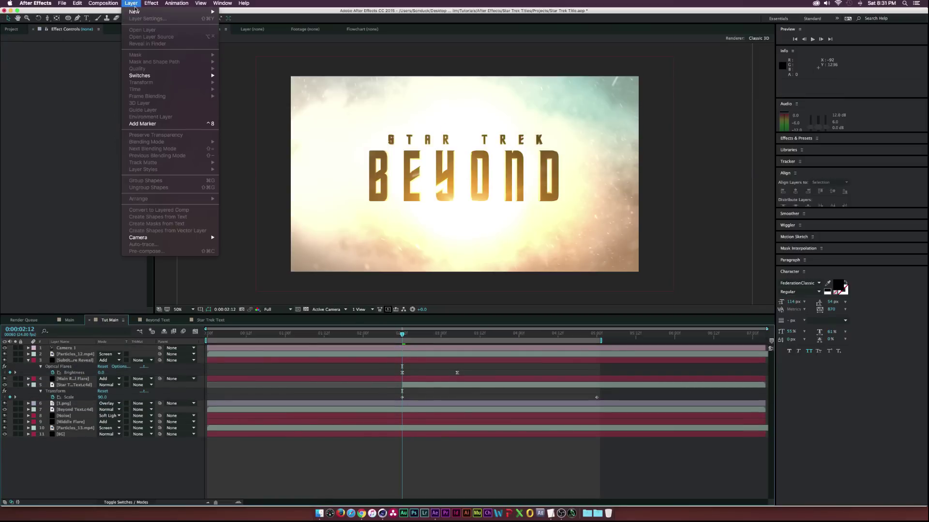
mouse_move(135, 11)
left_click(246, 55)
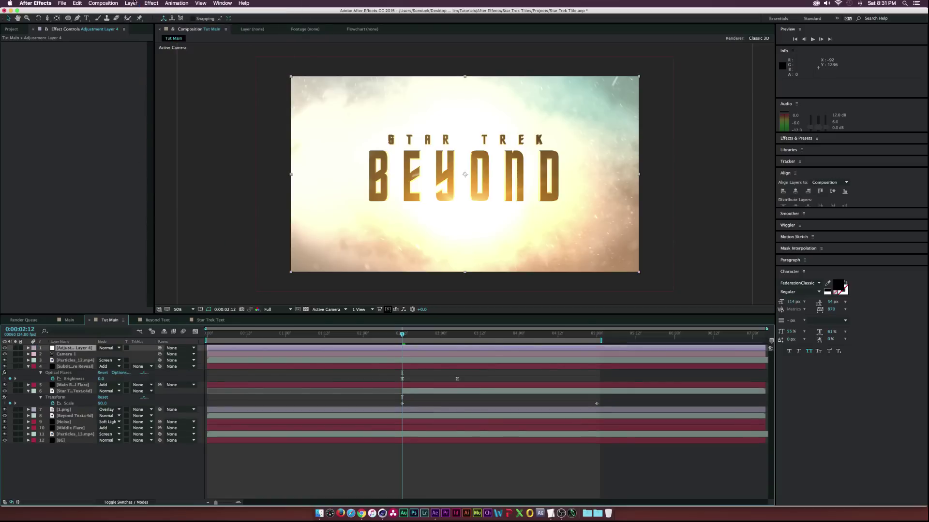
left_click(152, 3)
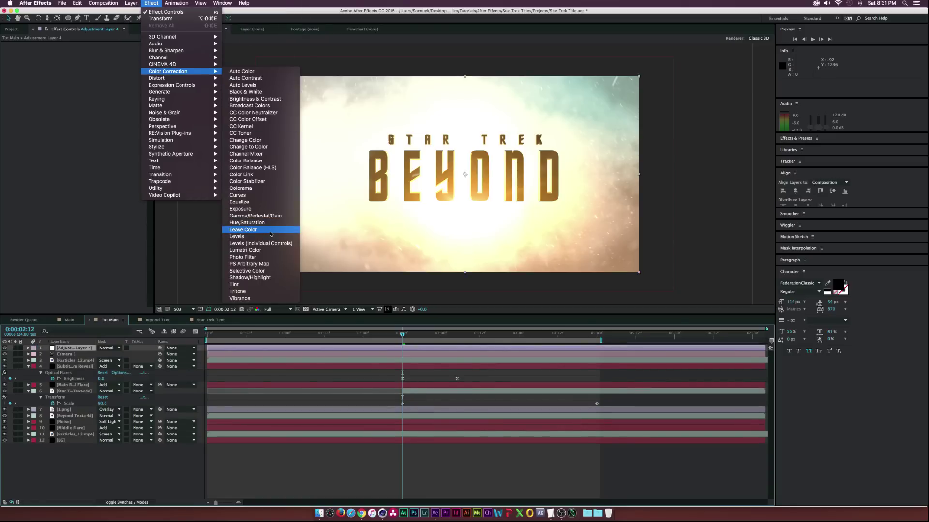
left_click(261, 250)
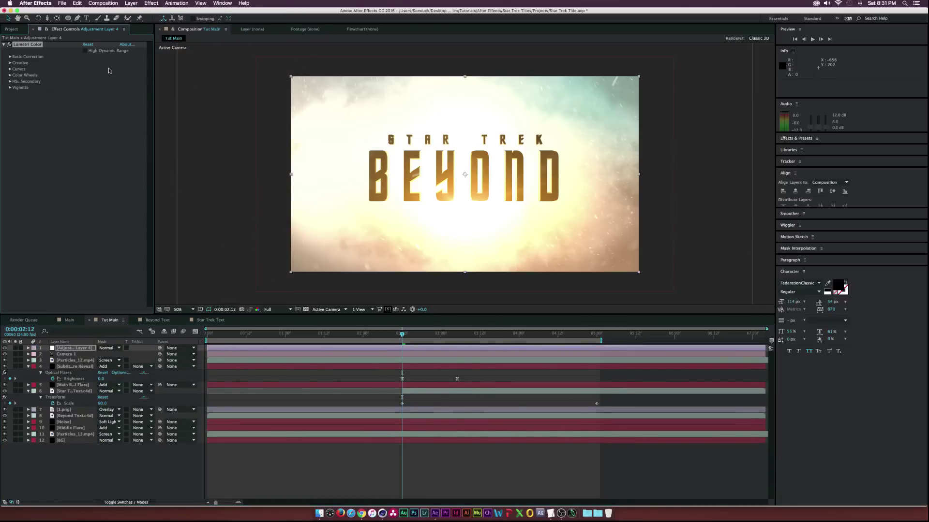
Set Lumetri Color's Vibrance to 84 and adjust its color wheels, shifting highlights and shadows slightly toward blue-violet and nudging the midtones.
left_click(10, 63)
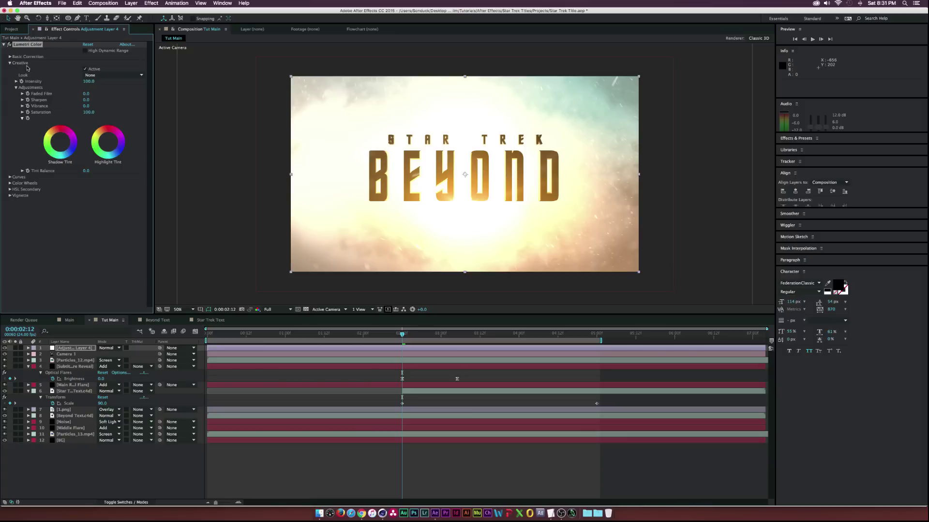
left_click_drag(86, 106, 117, 110)
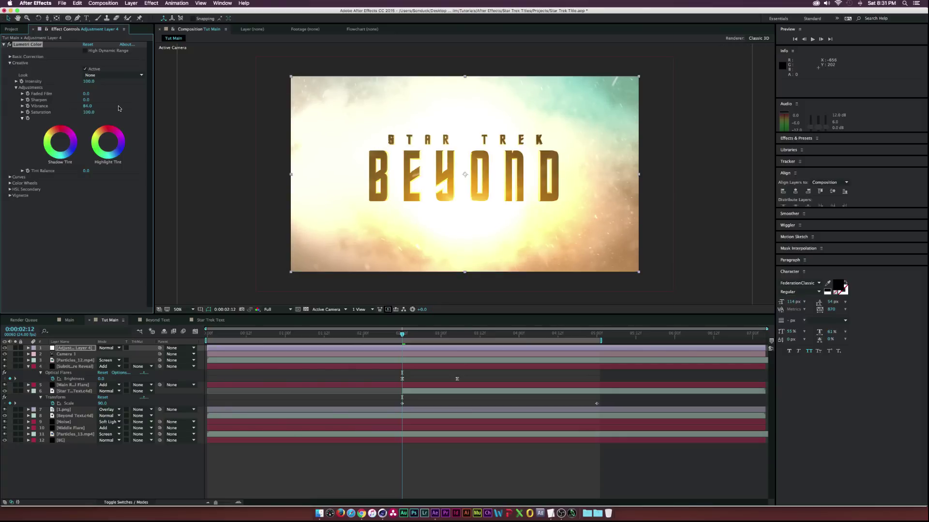
left_click(10, 183)
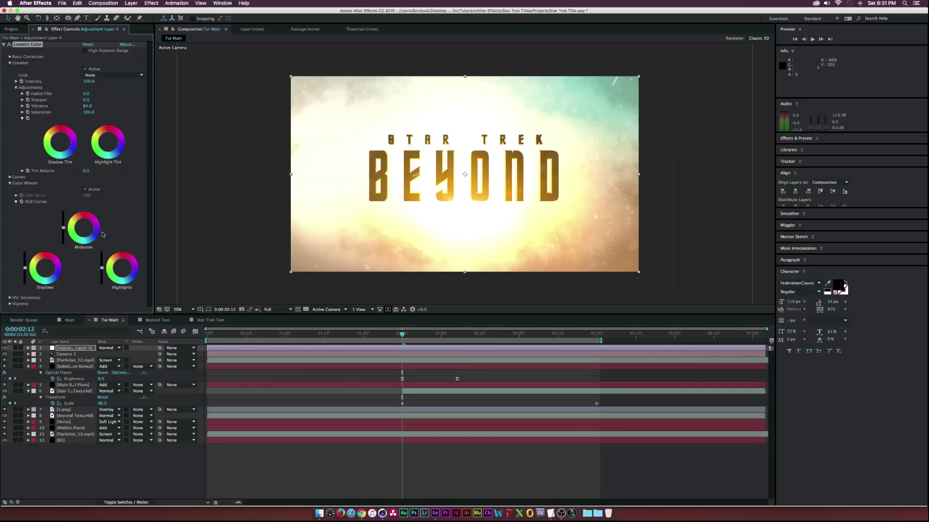
left_click(122, 268)
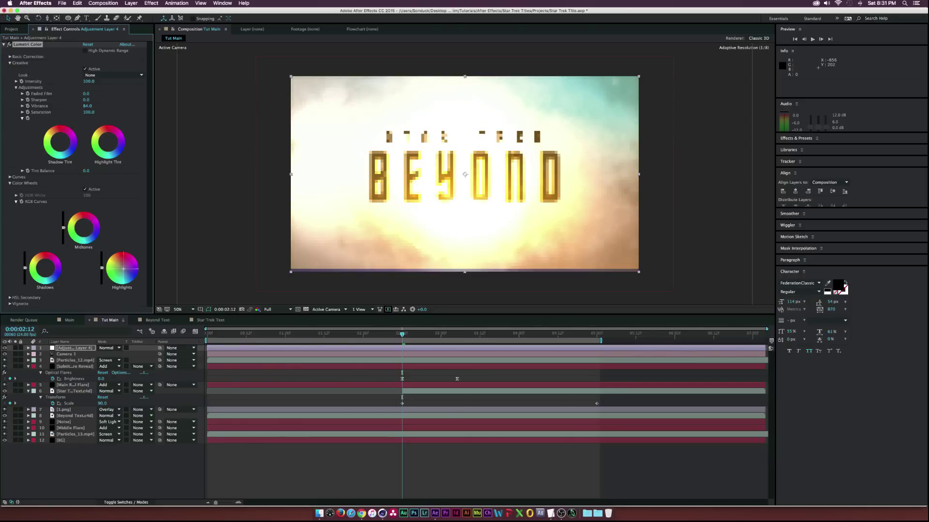
left_click_drag(122, 268, 123, 269)
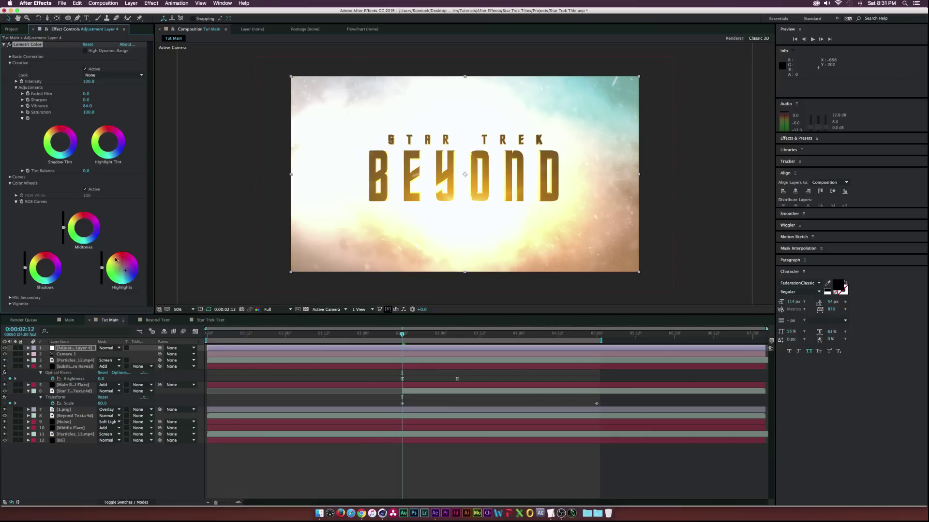
left_click_drag(84, 231, 84, 228)
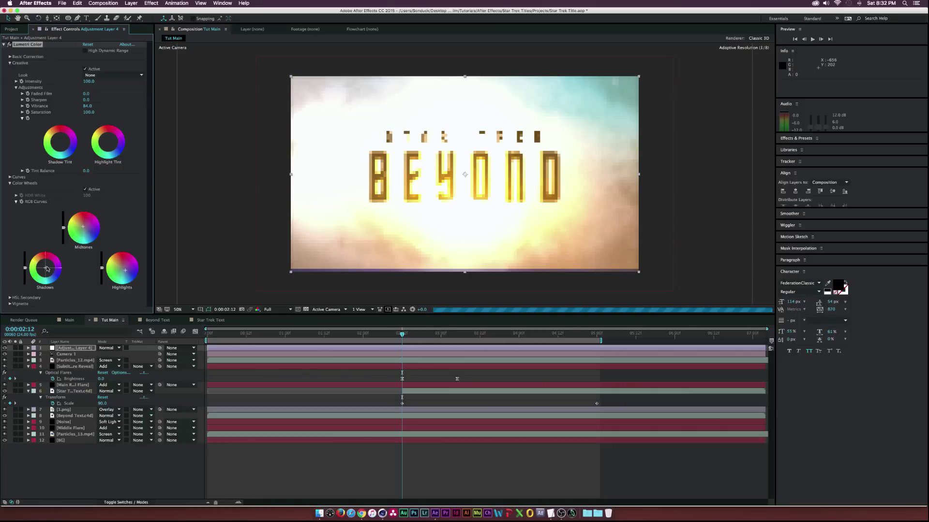
left_click_drag(47, 269, 49, 271)
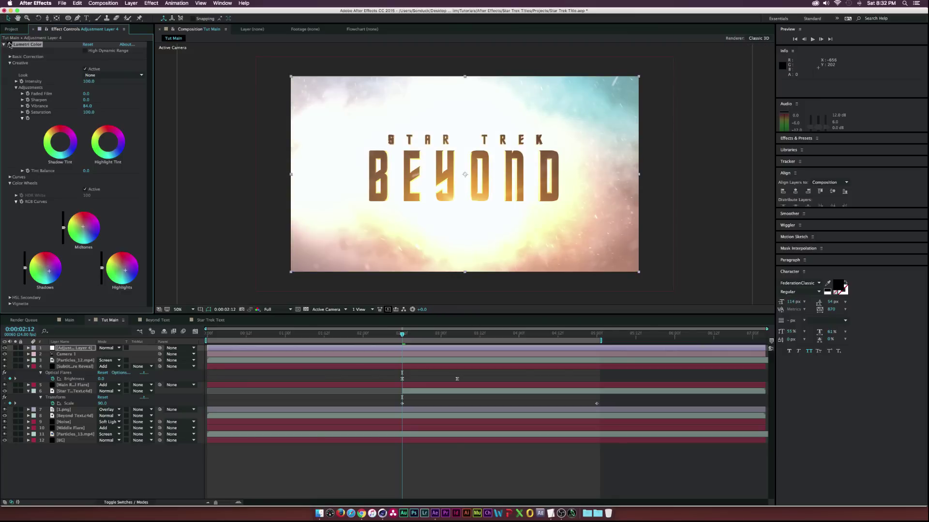
left_click(5, 44)
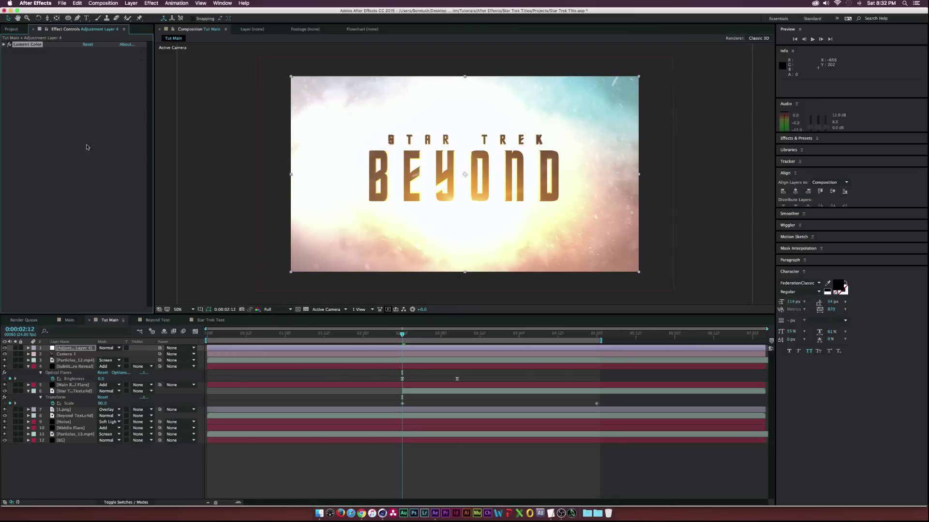
Apply Curves to the adjustment layer, pulling the RGB curve down in the shadows and slightly lowering its white end point.
left_click(151, 3)
mouse_move(212, 71)
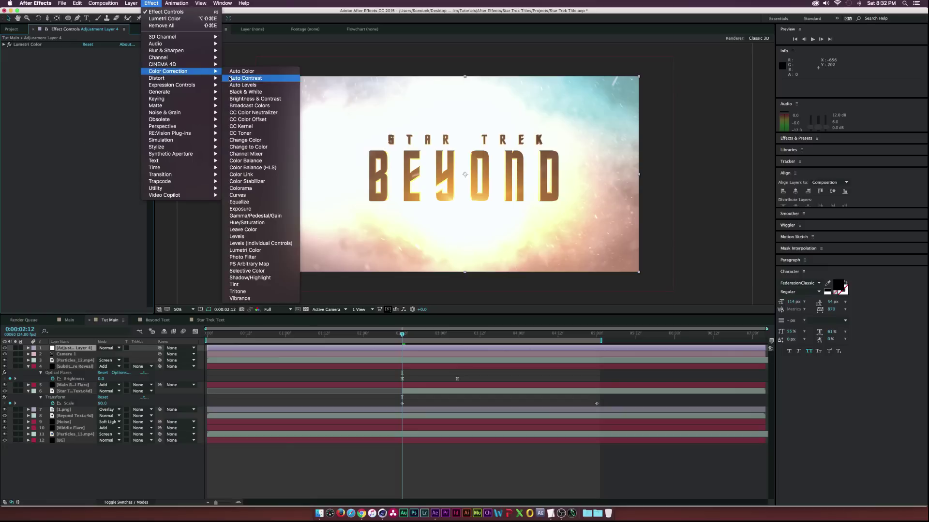
left_click(245, 197)
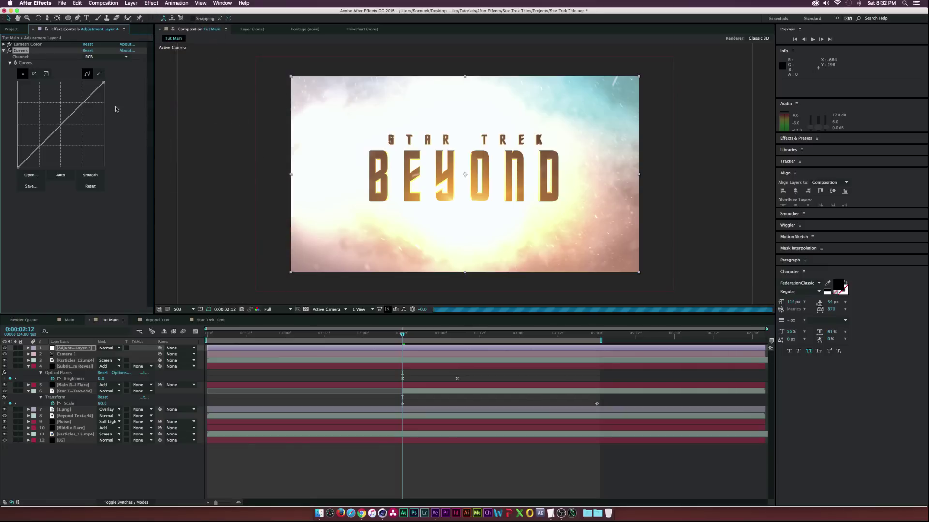
left_click_drag(46, 140, 45, 151)
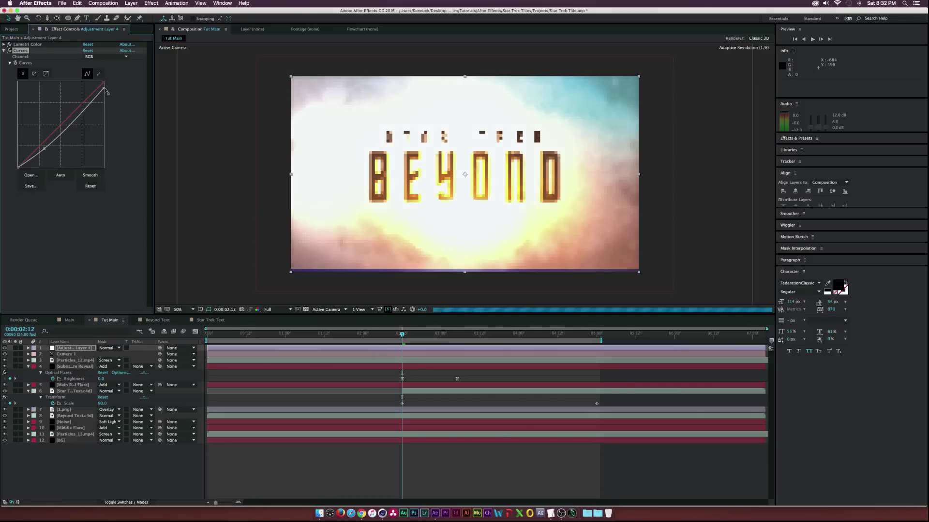
left_click_drag(103, 83, 103, 89)
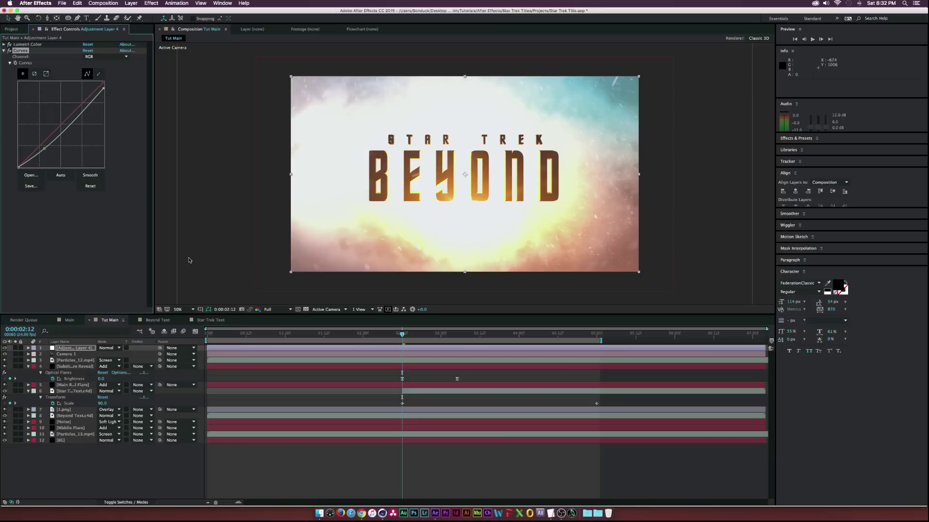
Create a black comp-size solid named Vignette above all other layers in the Tut Main composition.
left_click(111, 457)
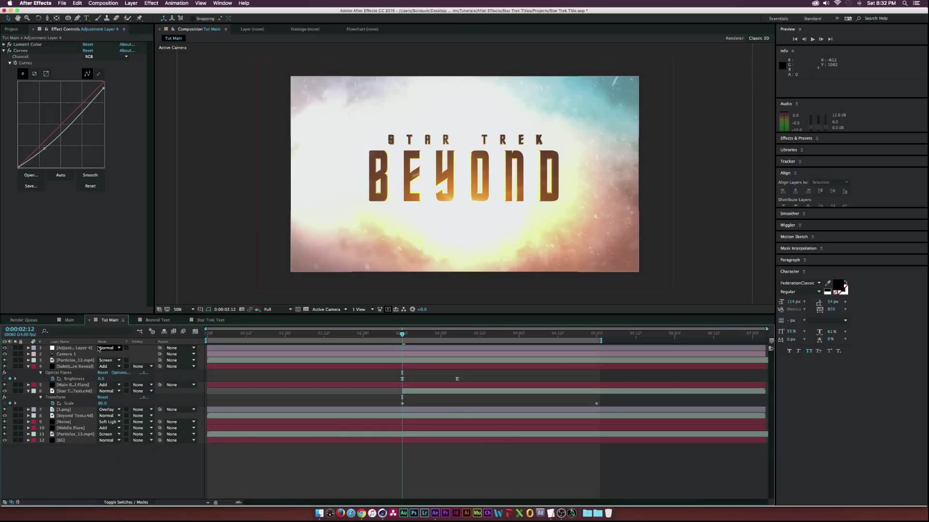
left_click(4, 51)
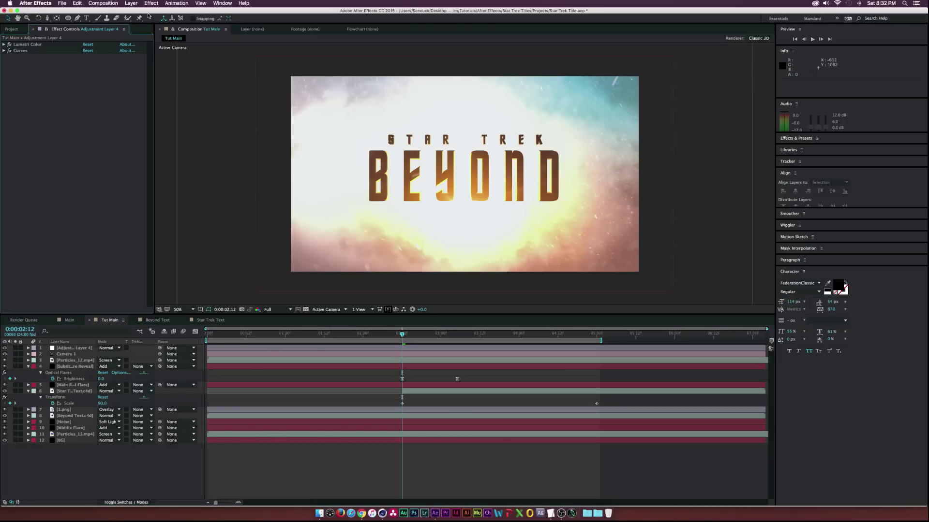
key("super+y")
type("Bignetter")
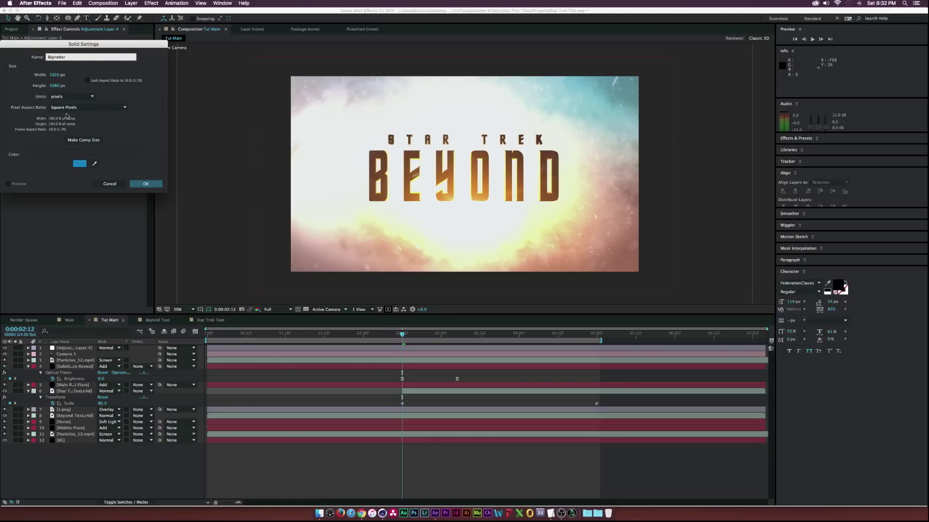
key("super+a")
type("V")
left_click(79, 164)
left_click(82, 150)
left_click(166, 58)
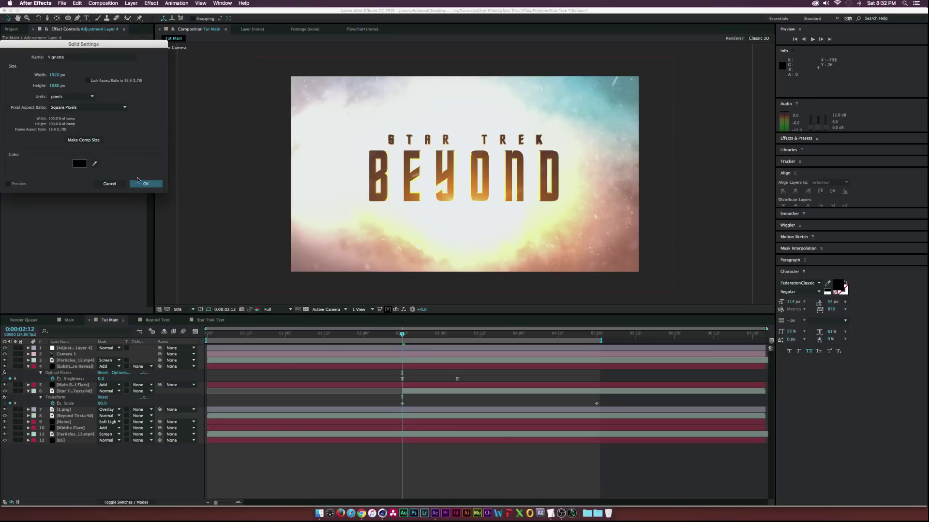
left_click(146, 184)
Add a full-size elliptical mask to the Vignette layer, set it to Subtract and feather it by about 337 pixels.
double_click(68, 18)
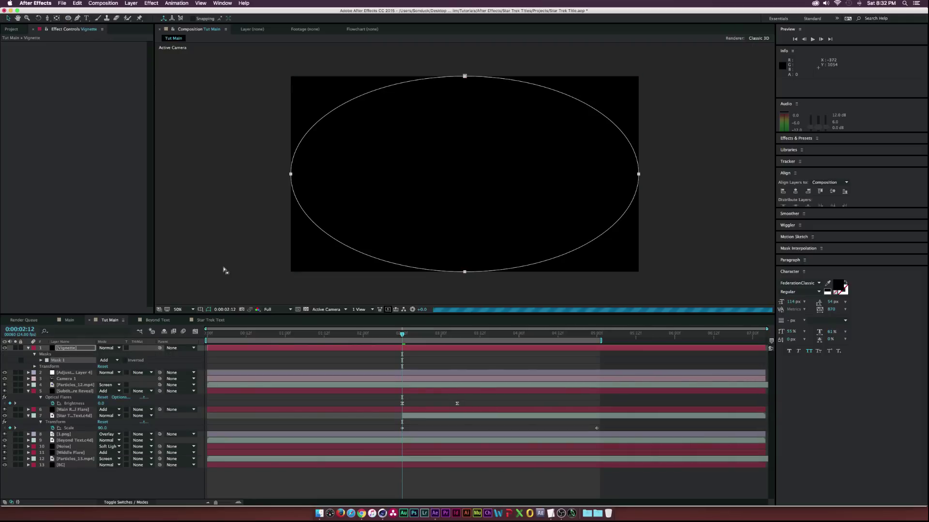
left_click(108, 361)
left_click(114, 382)
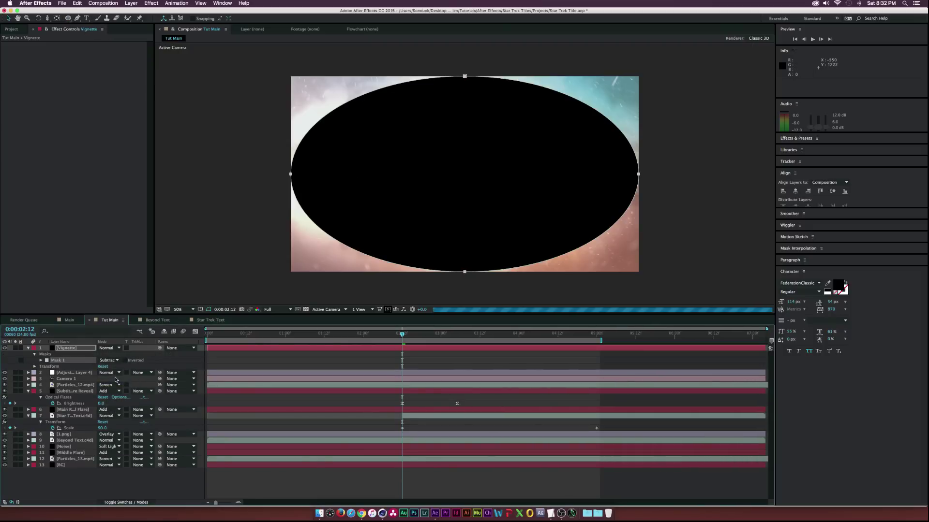
key("f")
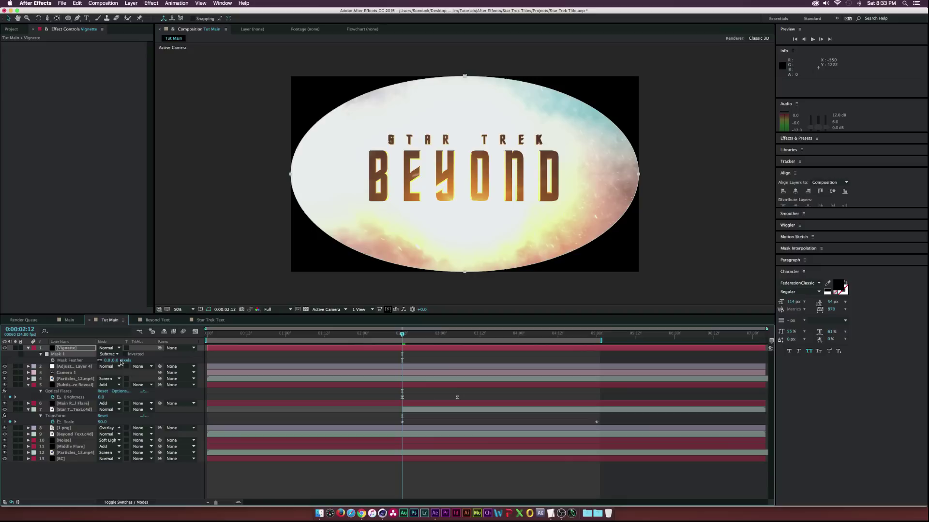
left_click_drag(121, 363, 231, 363)
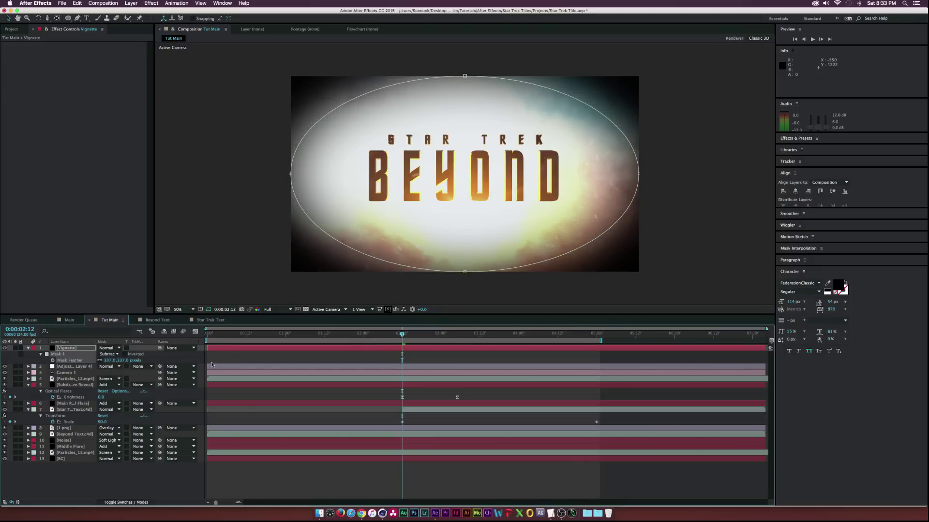
Set the Vignette layer's opacity to 50% and move it directly below the upper particles layer, above the subtitle reveal flare.
left_click(85, 349)
key("t")
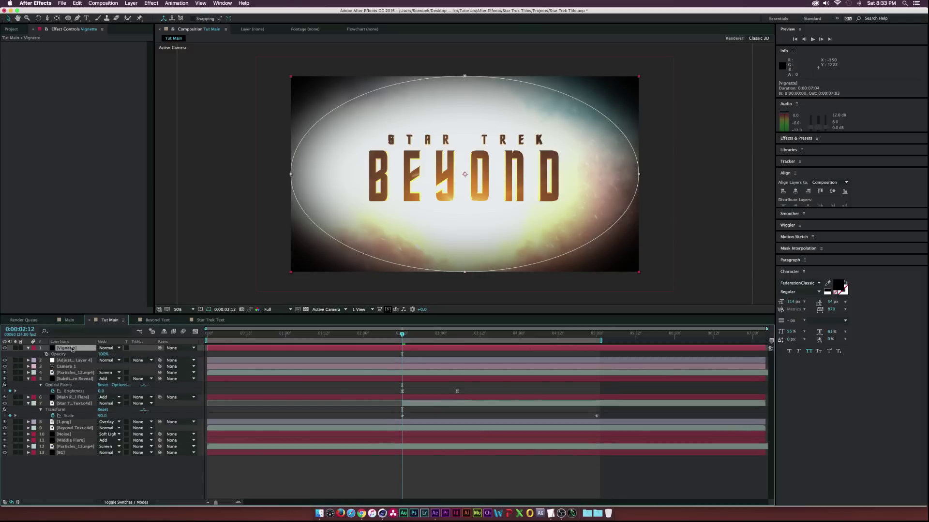
left_click(103, 355)
type("50")
left_click(131, 480)
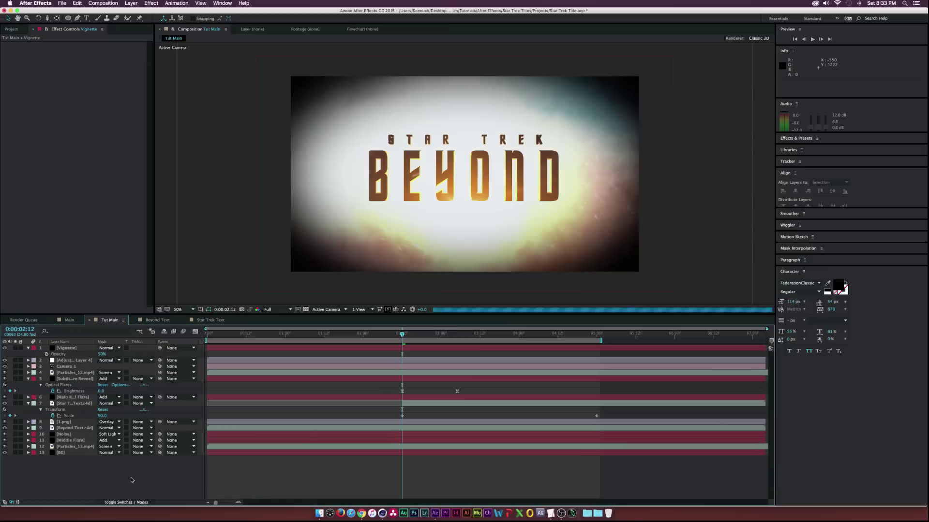
left_click(72, 349)
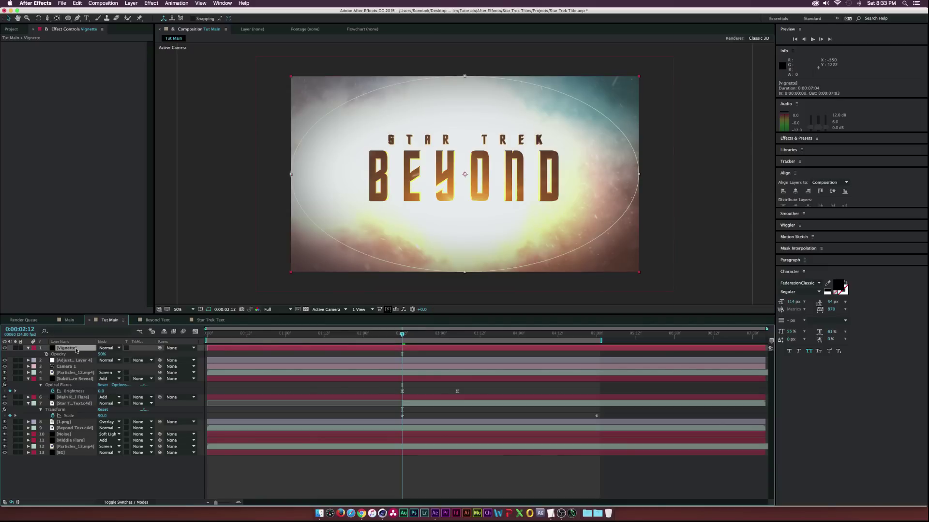
left_click_drag(74, 349, 74, 379)
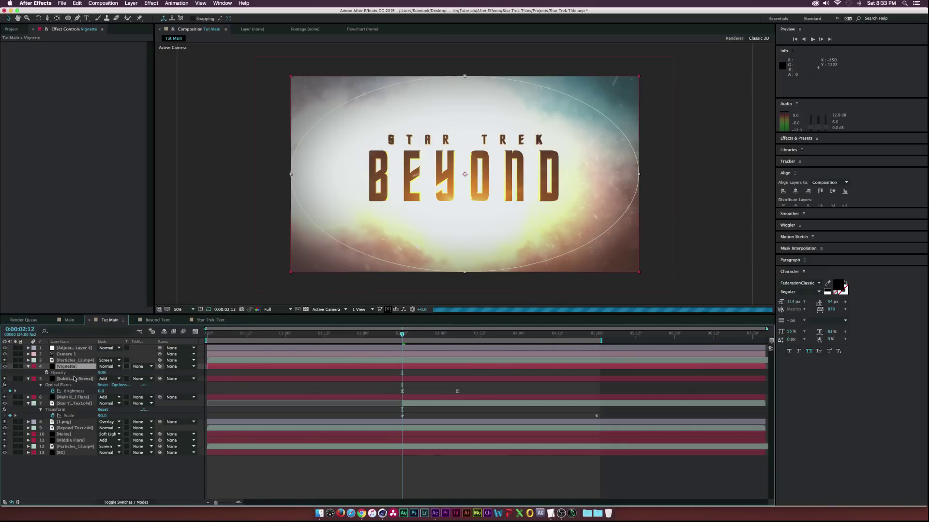
Apply the Gradient Ramp effect to the BG layer and solo that layer.
left_click(73, 441)
left_click(73, 446)
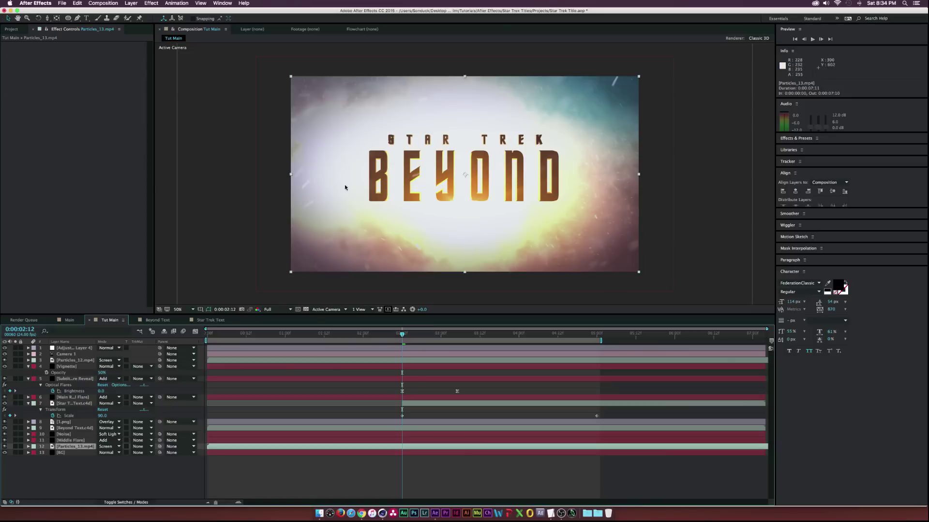
left_click(65, 452)
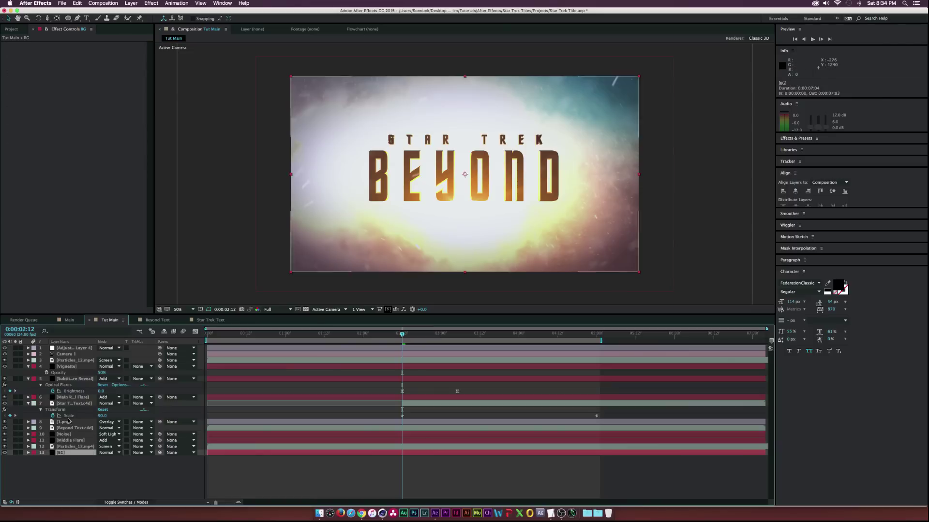
left_click(151, 3)
mouse_move(184, 91)
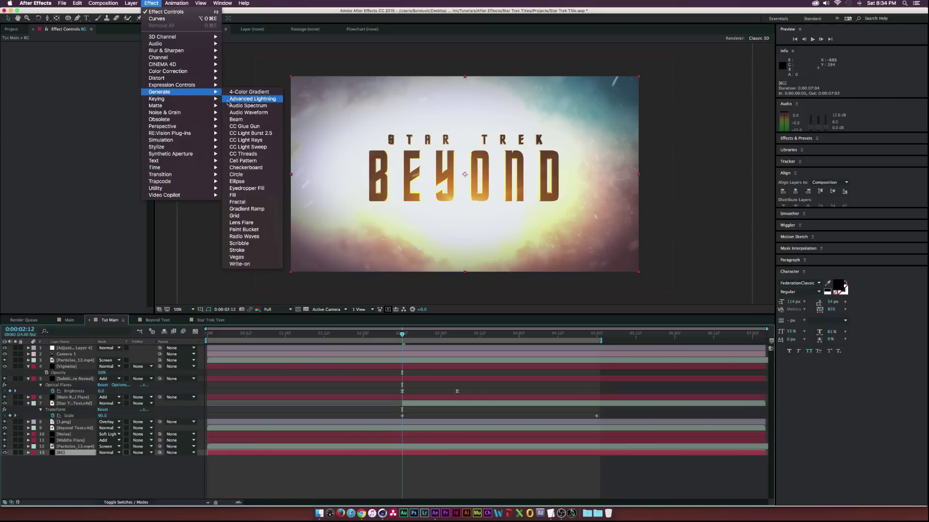
left_click(245, 209)
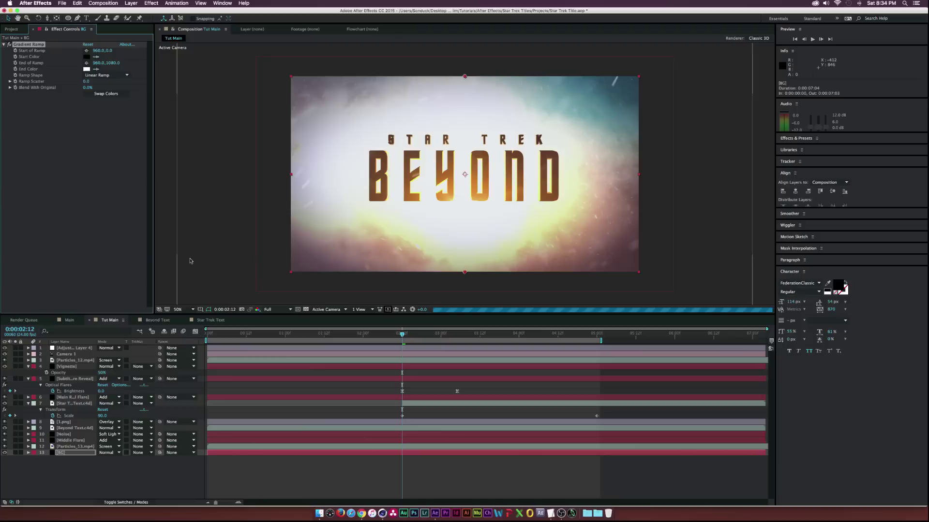
left_click(15, 453)
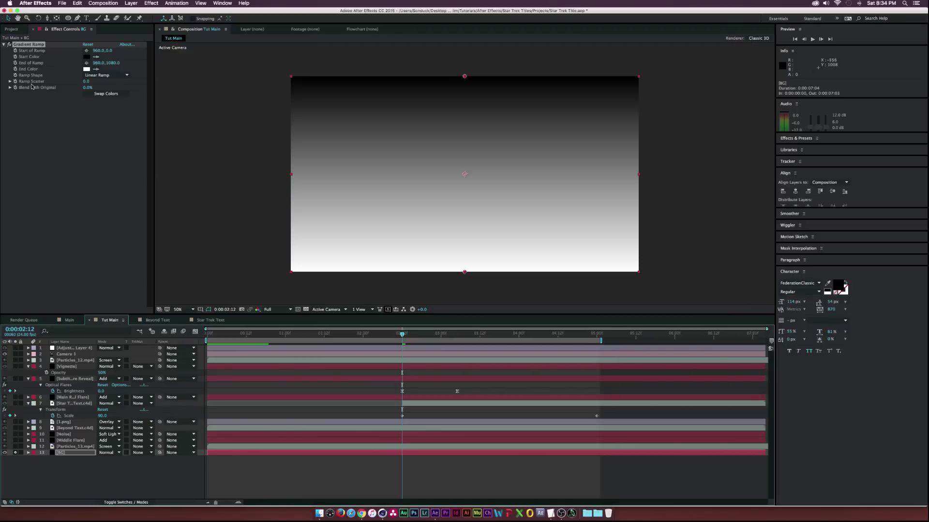
Set the BG gradient's start color to dark blue 001633 and end color to dark amber 5B4002, and unsolo the layer.
left_click(87, 56)
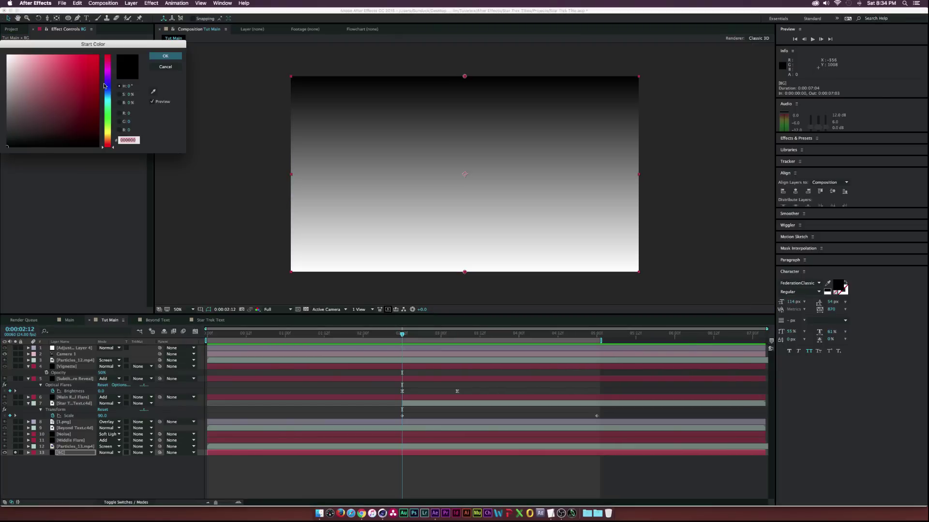
left_click_drag(104, 86, 104, 92)
left_click_drag(92, 124, 99, 129)
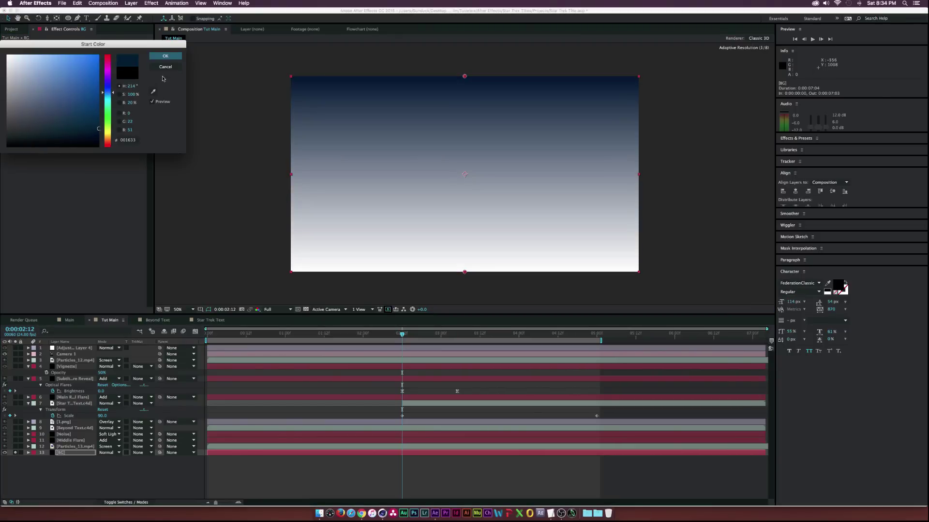
left_click(165, 56)
left_click(87, 71)
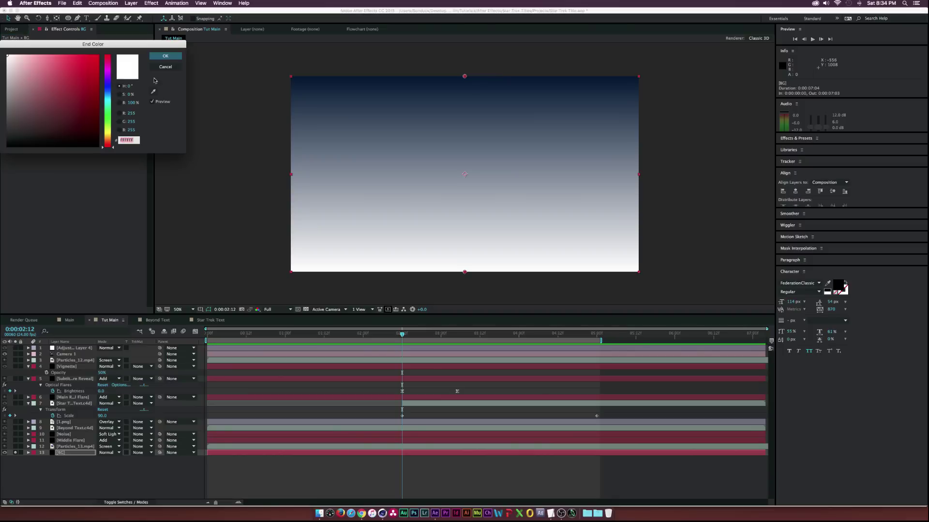
left_click_drag(106, 98, 106, 137)
left_click(96, 114)
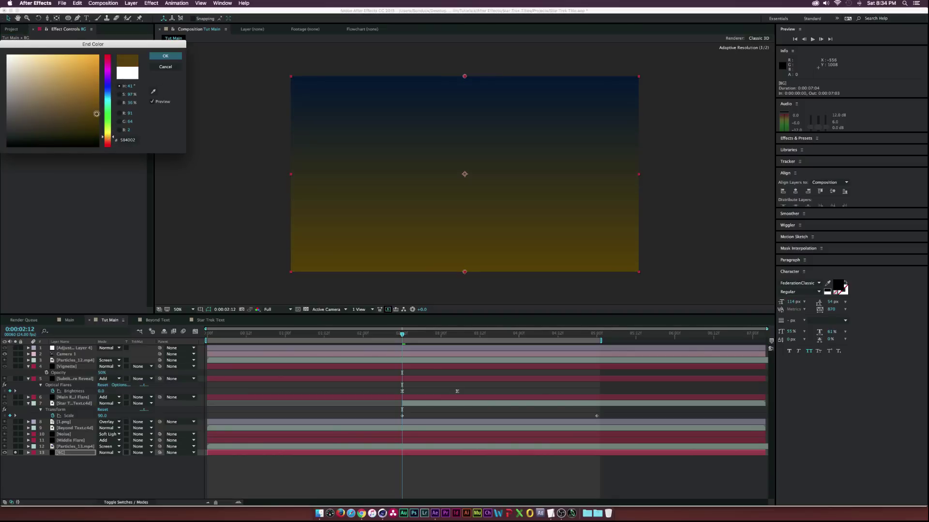
left_click(165, 56)
left_click(15, 453)
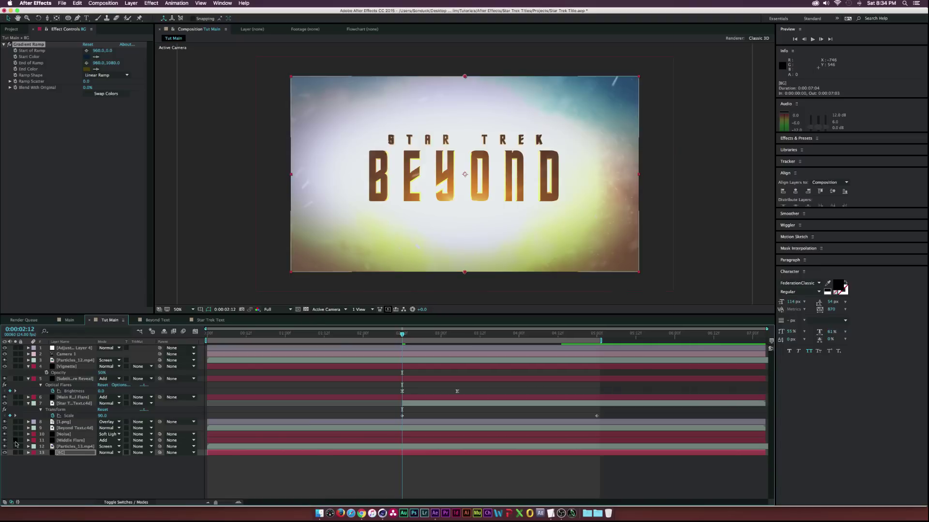
Set the Main Reveal Flare's Brightness keyframe at 0:00:00:23 to 80.
left_click(321, 333)
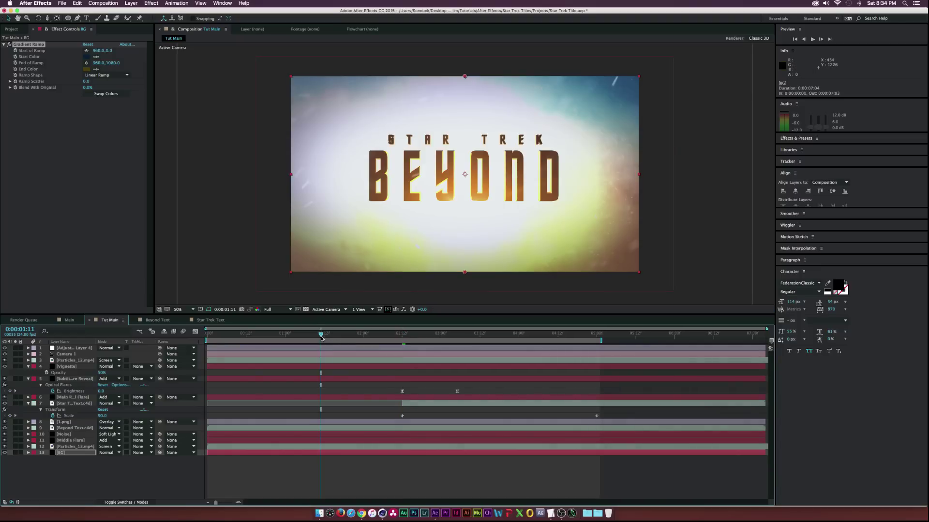
left_click(74, 397)
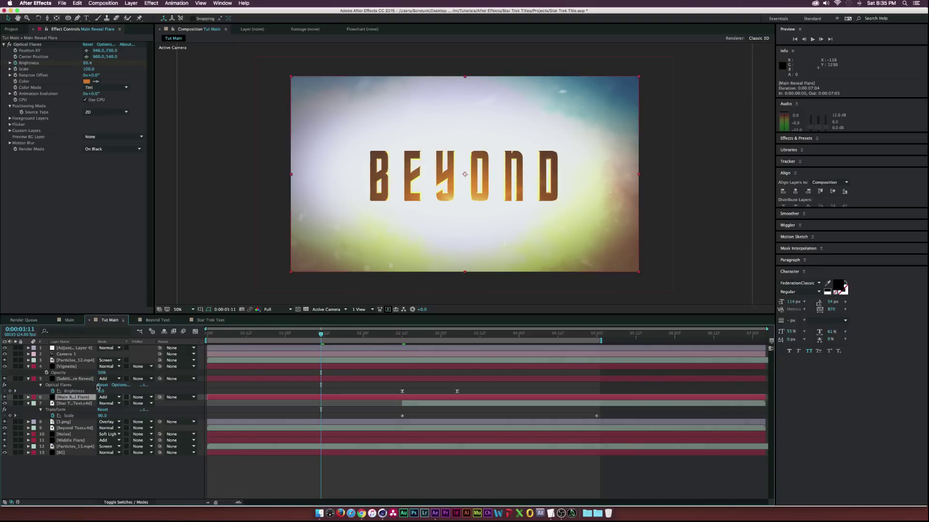
key("u")
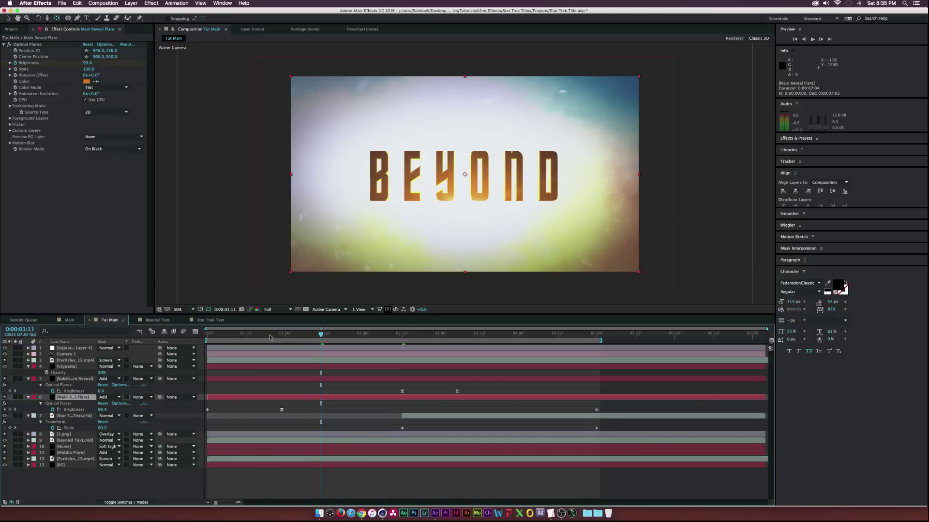
left_click(287, 335)
left_click_drag(287, 337, 281, 337)
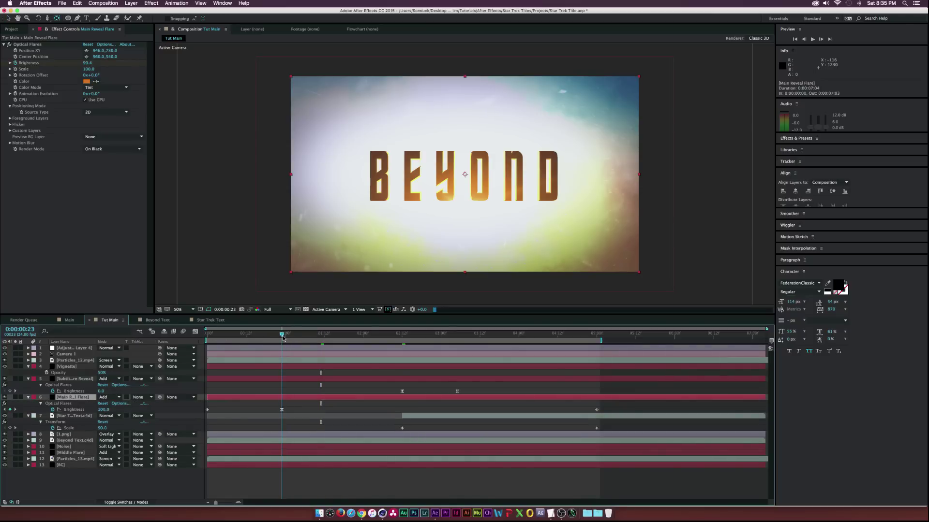
left_click(103, 409)
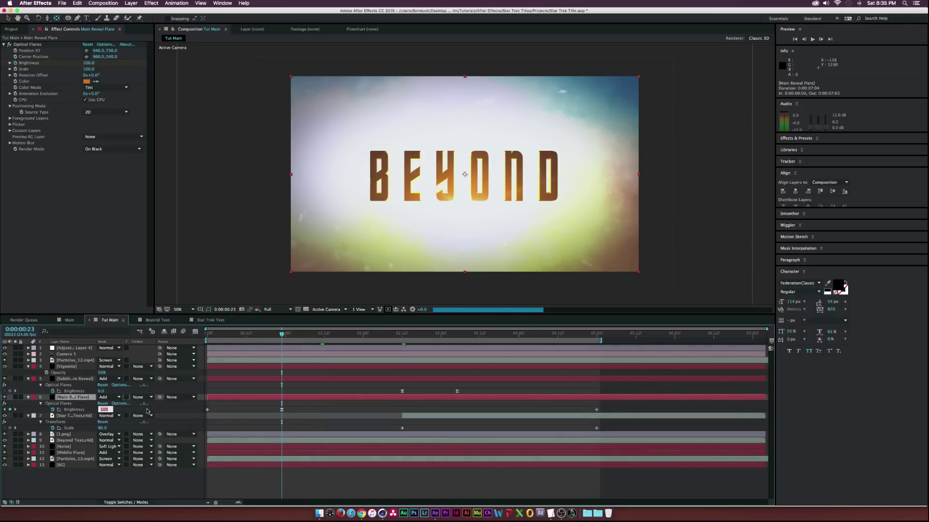
type("80")
key("Return")
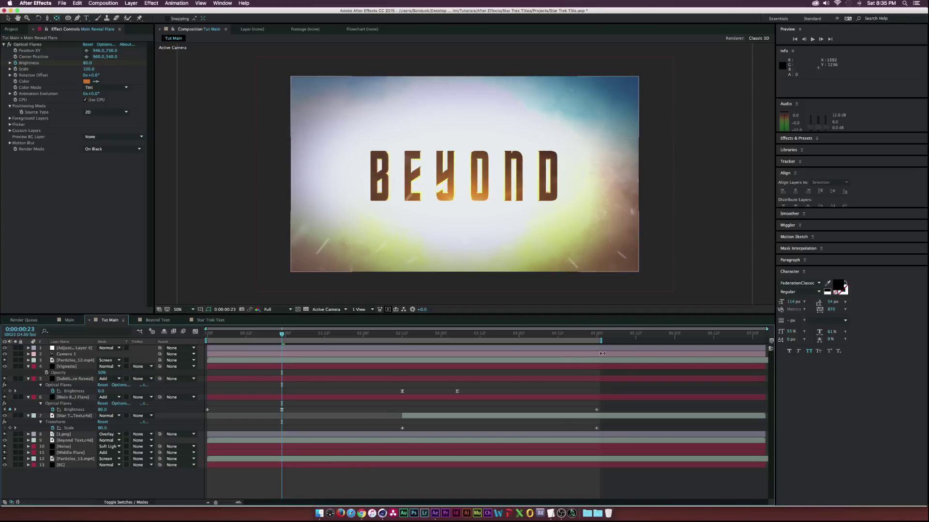
Set the Main Reveal Flare's Brightness keyframe at 0:00:05:00 to 60.
left_click(596, 333)
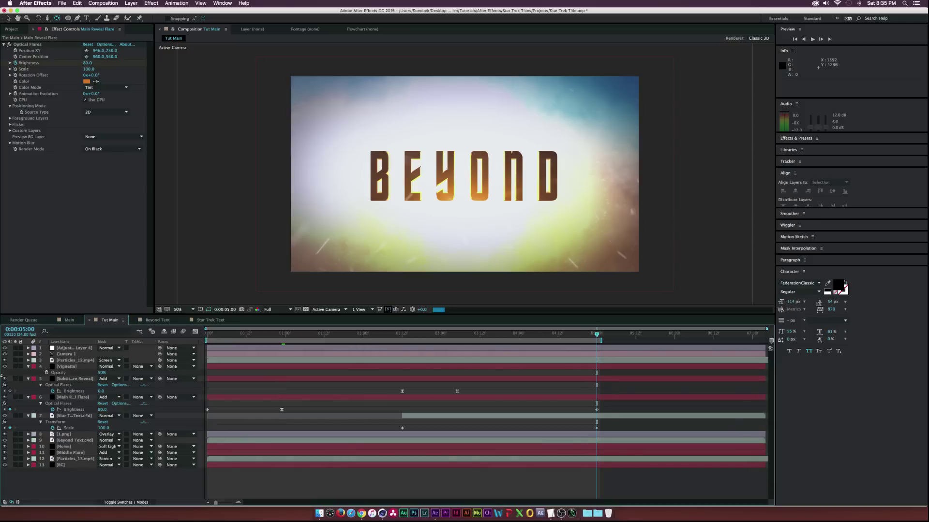
left_click(102, 409)
type("60")
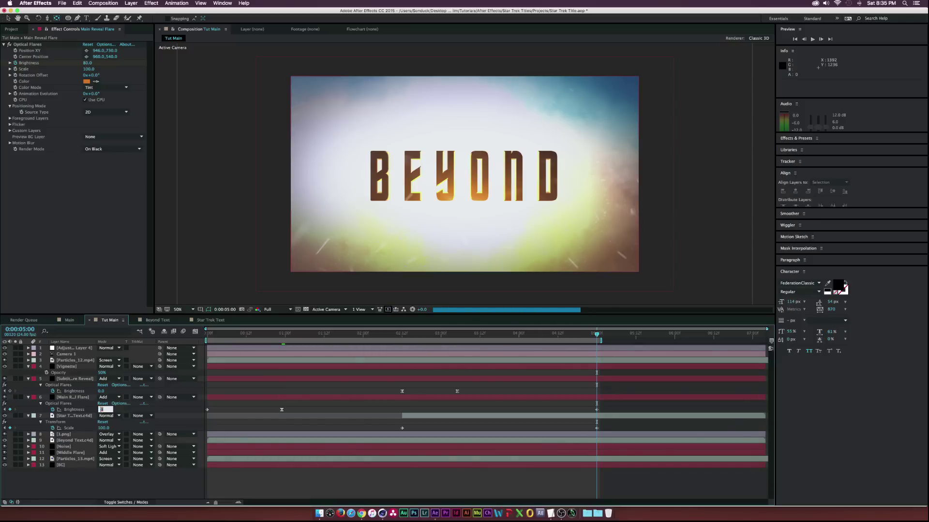
key("Return")
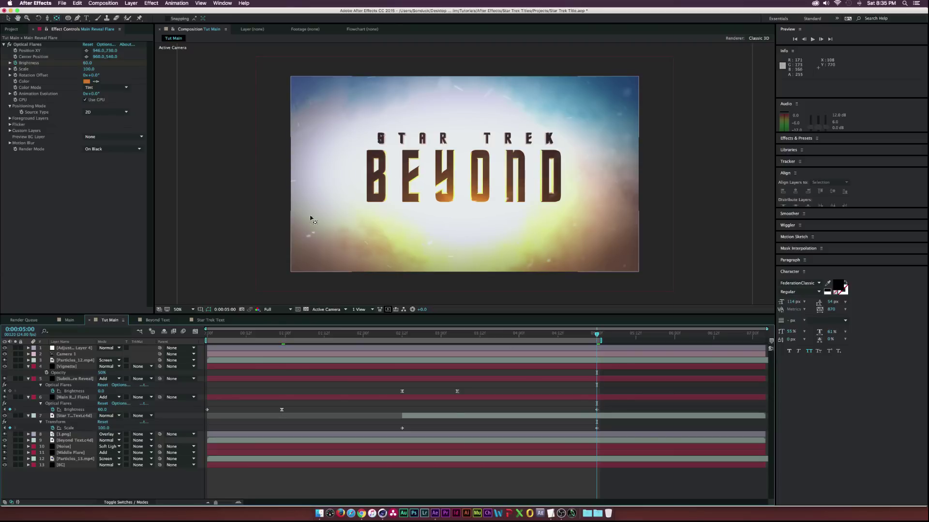
Duplicate the Noise layer and reveal all mask properties of the upper copy.
left_click(66, 447)
left_click(67, 447)
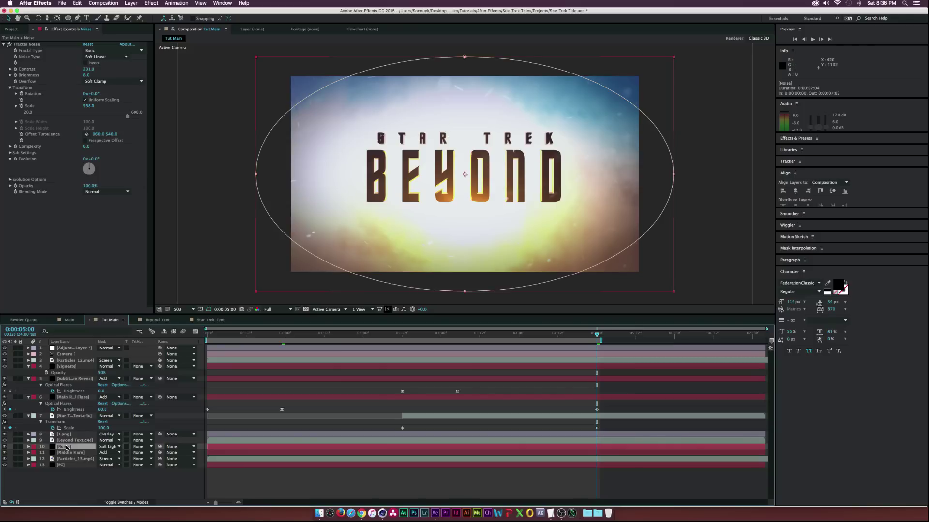
left_click(77, 3)
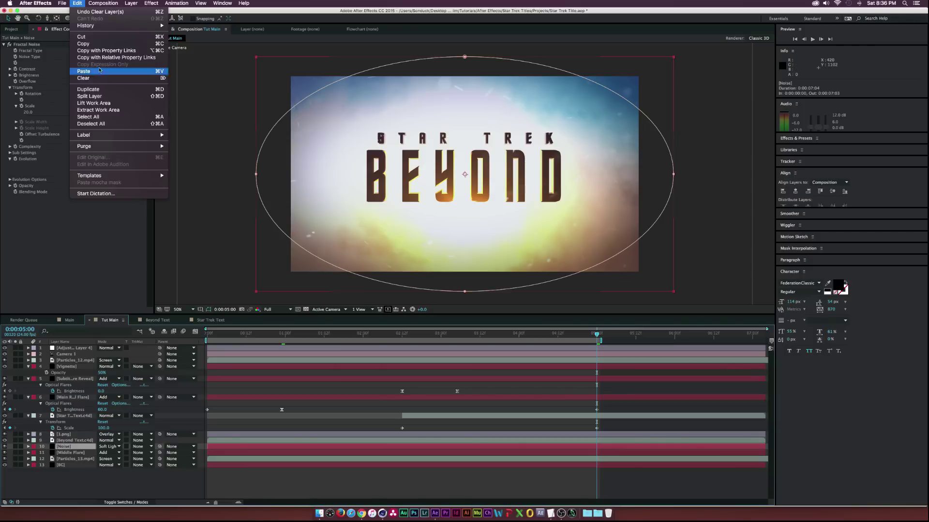
left_click(102, 89)
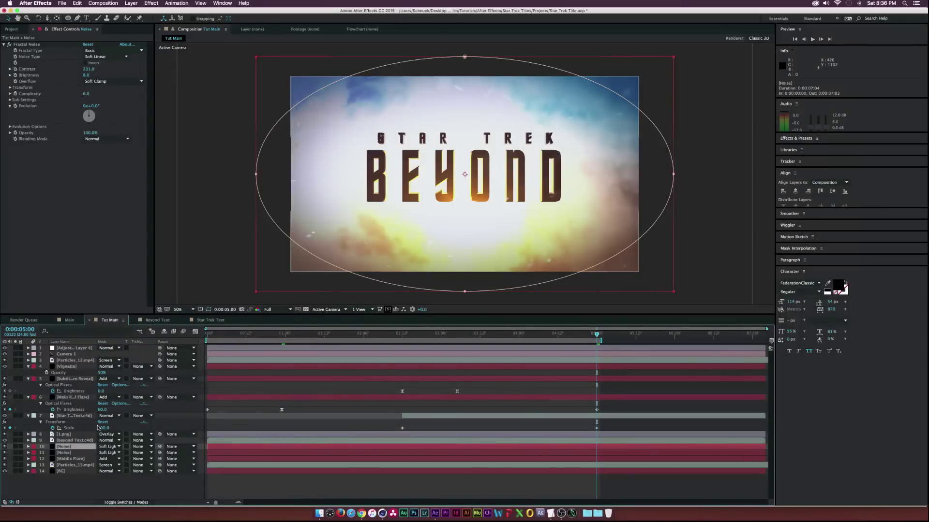
key("m")
key("m")
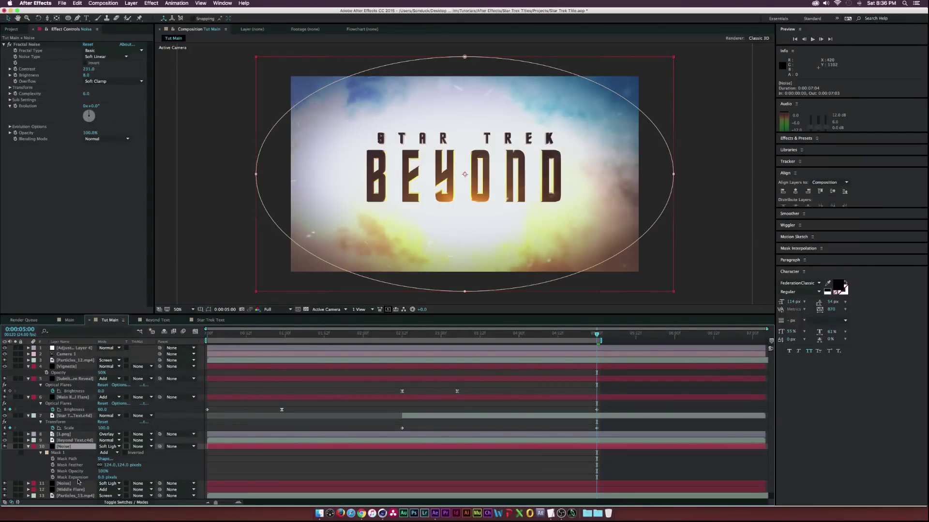
Set the upper Noise copy's Mask Expansion to -221 pixels and collapse its mask properties.
left_click_drag(100, 477, 32, 474)
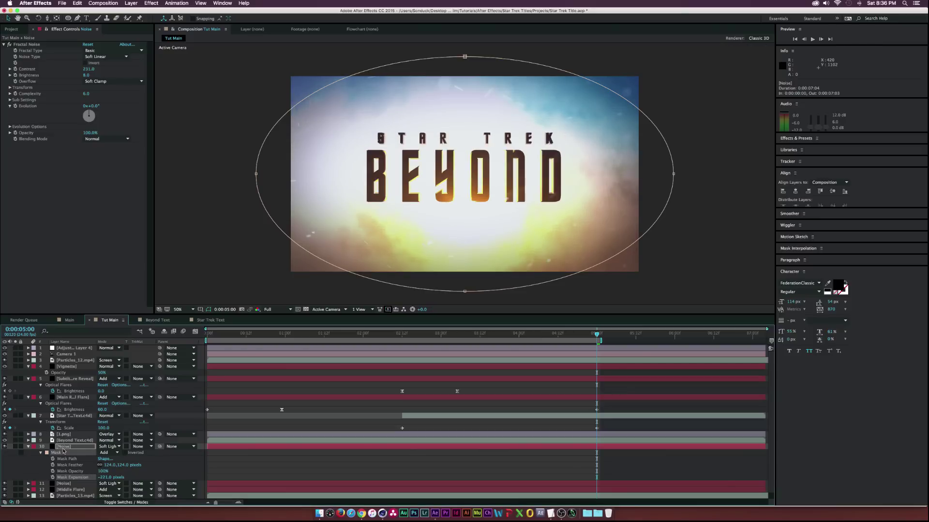
left_click(178, 463)
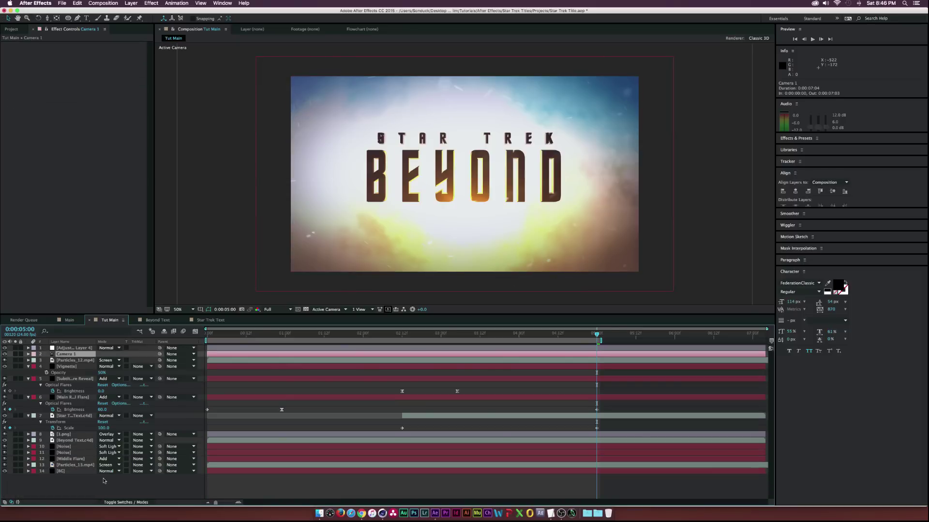
left_click(104, 480)
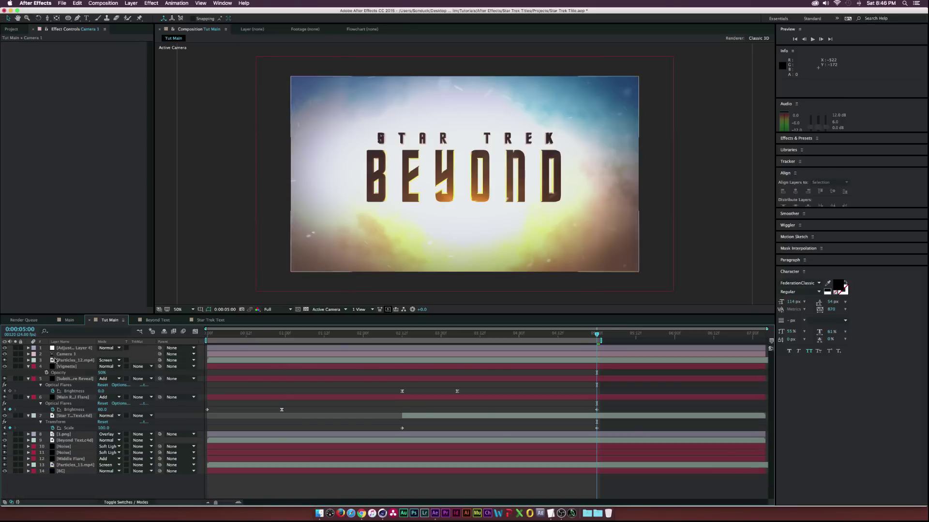
Set Camera 1's Z position keyframe at 0:00:05:00 to about -1780.7 and collapse the layer.
left_click(54, 355)
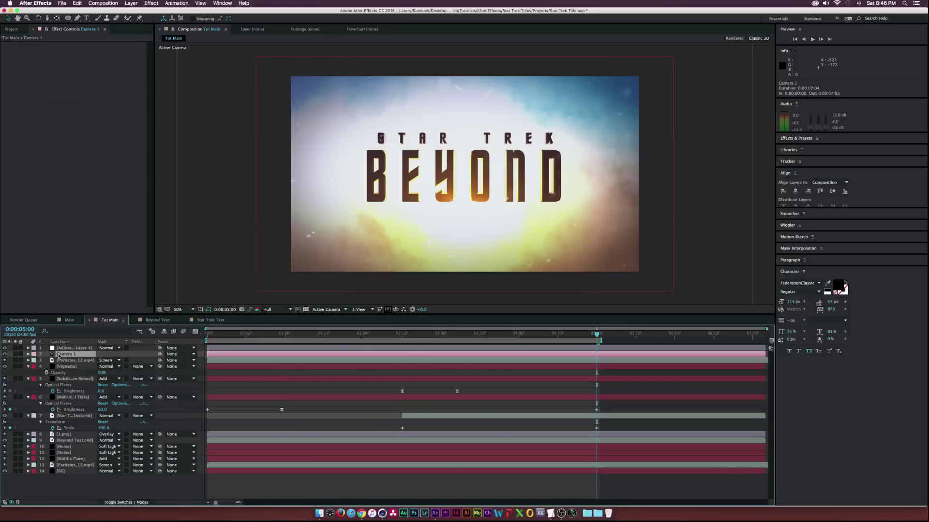
key("p")
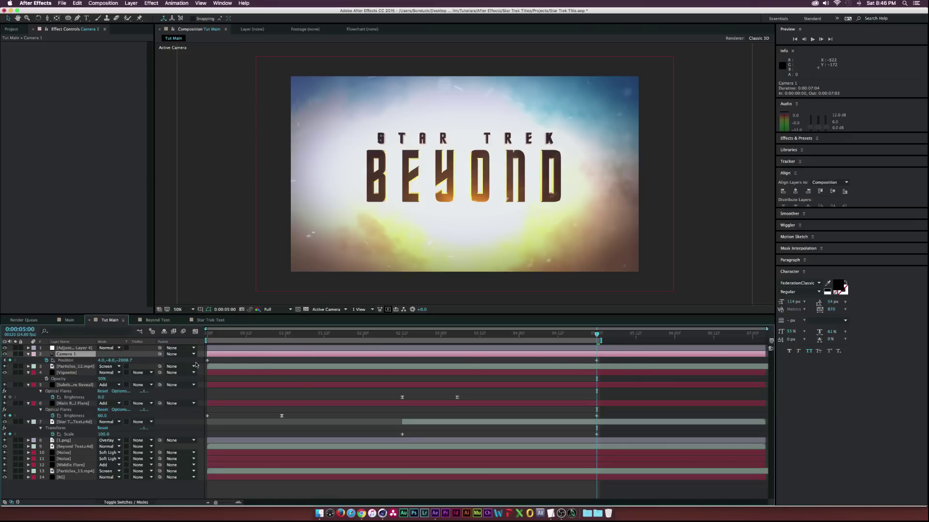
mouse_move(125, 360)
left_mouse_down()
mouse_move(112, 360)
mouse_move(127, 360)
left_mouse_up()
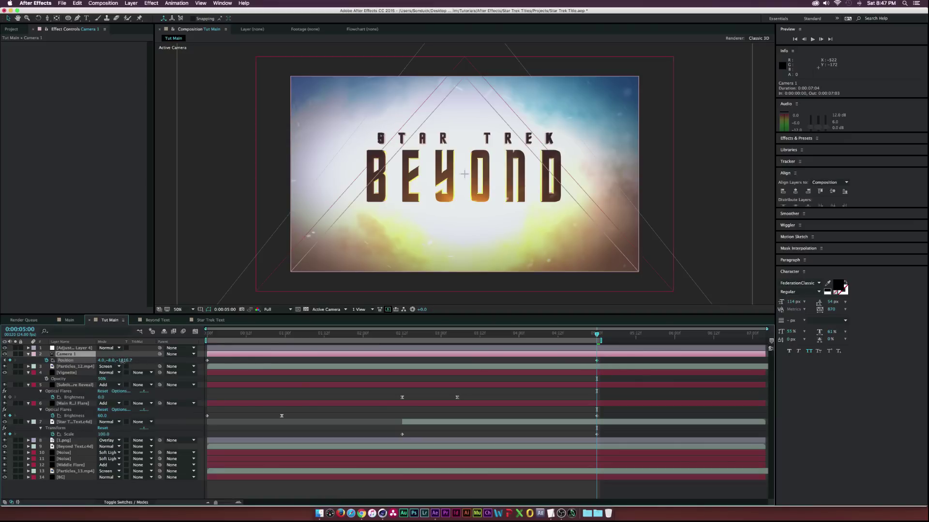
left_click_drag(123, 361, 125, 363)
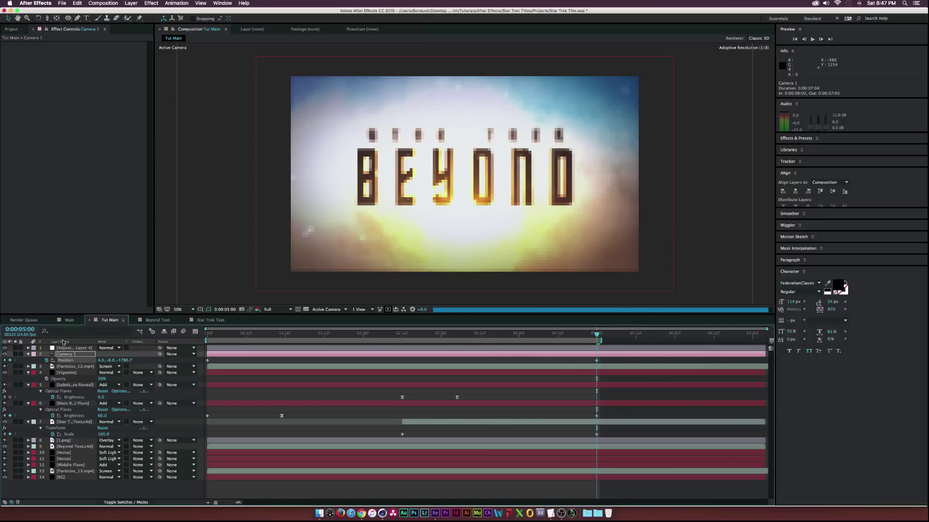
left_click(27, 355)
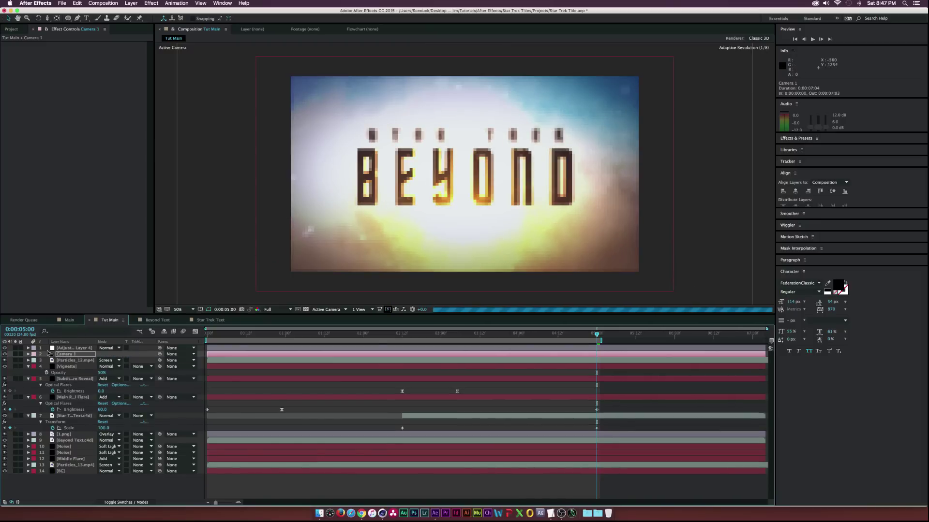
left_click(98, 480)
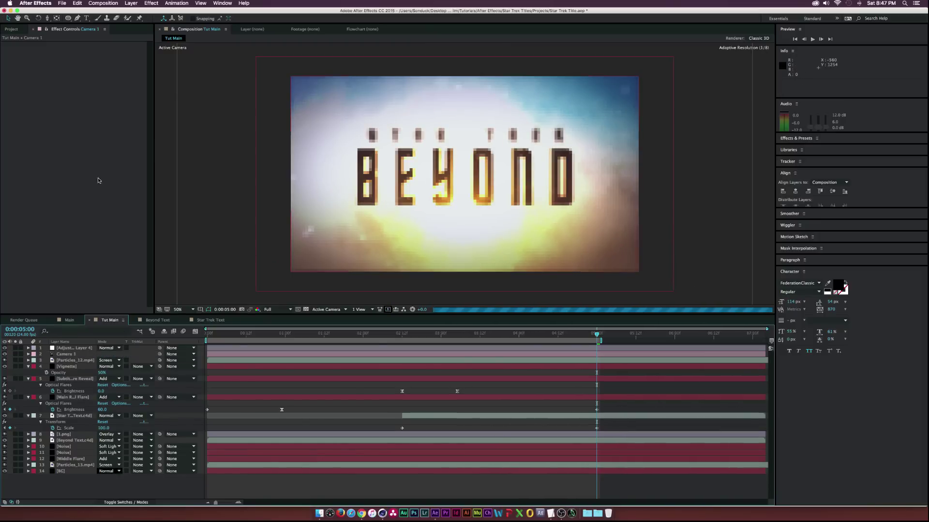
Create a new adjustment layer above all layers and apply the Camera Lens Blur effect to it.
left_click(206, 337)
left_click_drag(210, 337, 246, 337)
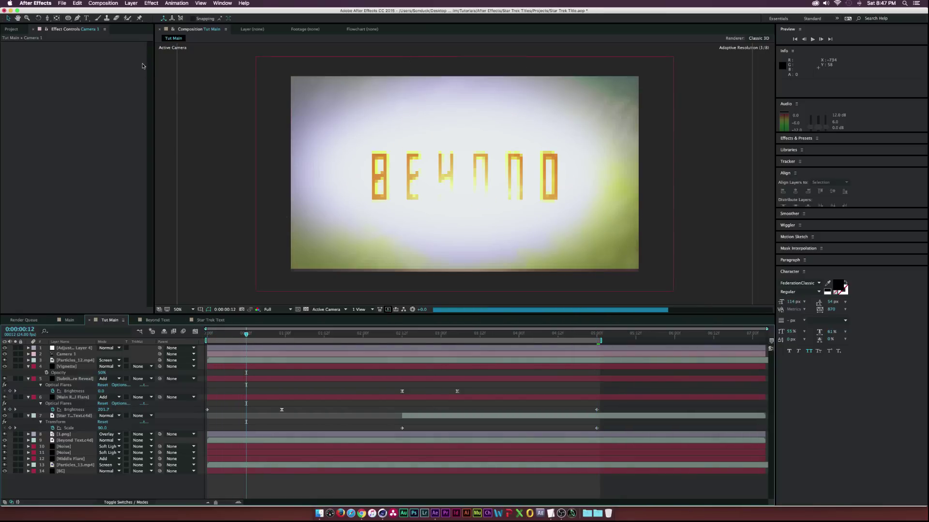
left_click(151, 3)
left_click(152, 3)
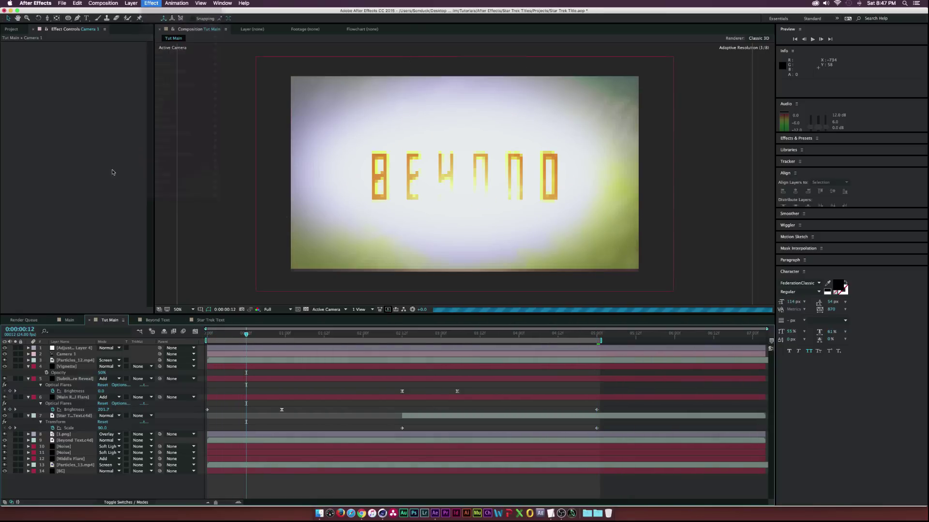
left_click(131, 4)
mouse_move(145, 12)
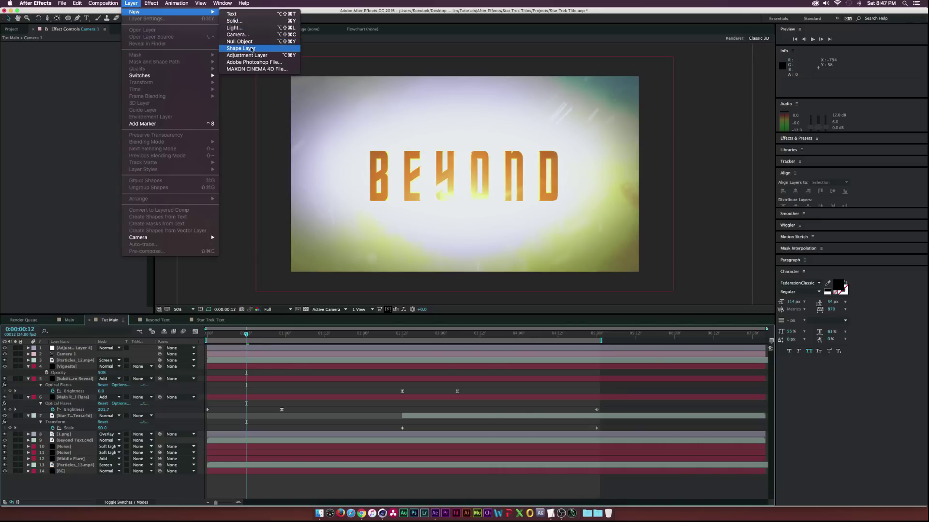
left_click(247, 55)
left_click(152, 3)
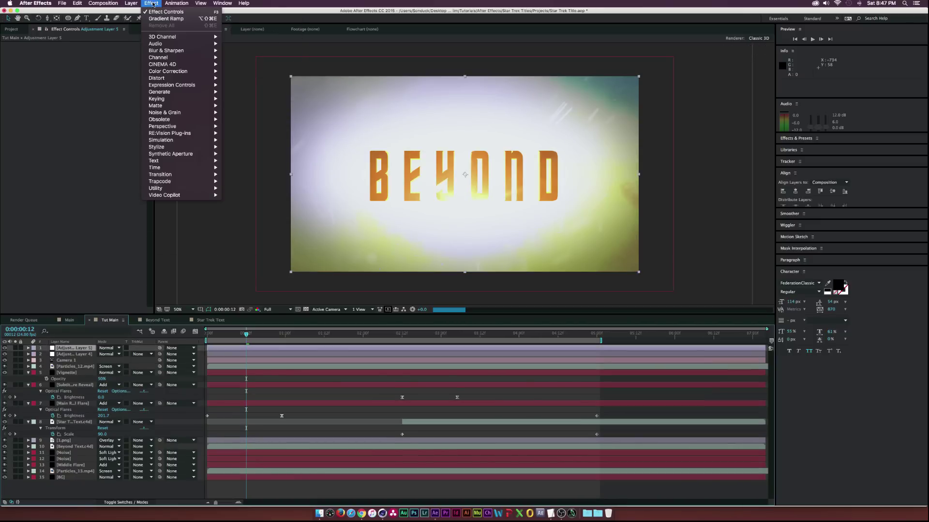
mouse_move(160, 51)
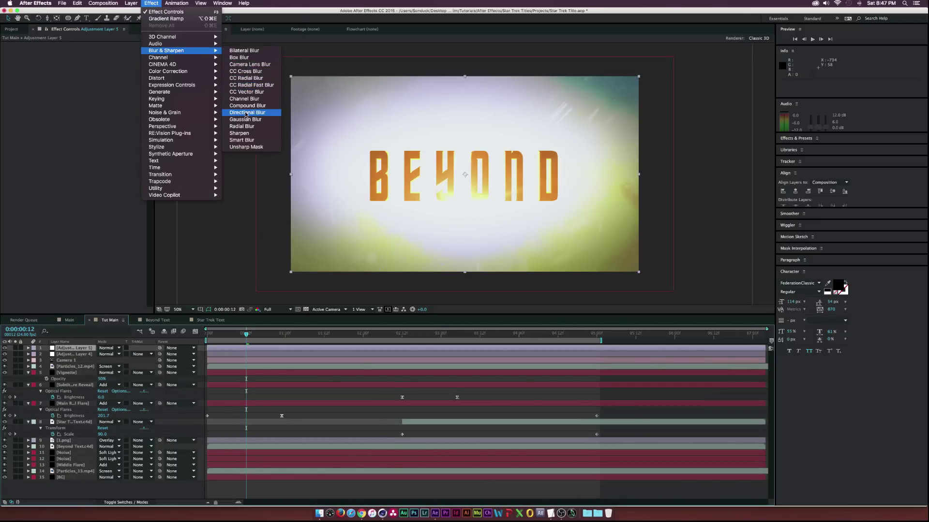
left_click(261, 67)
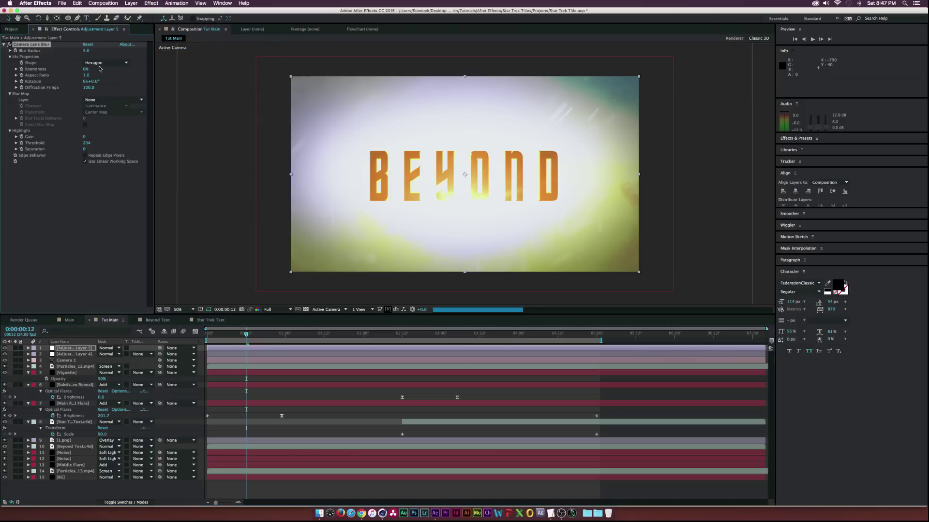
Animate the adjustment layer's Blur Radius with keyframes from 5 at 0:00:00:00 to 0 at 0:00:01:00.
left_click(285, 334)
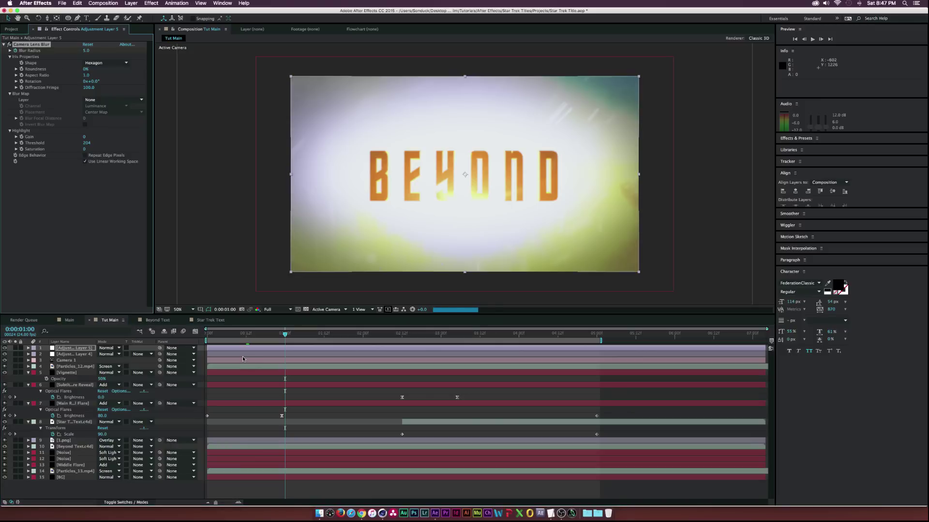
key("u")
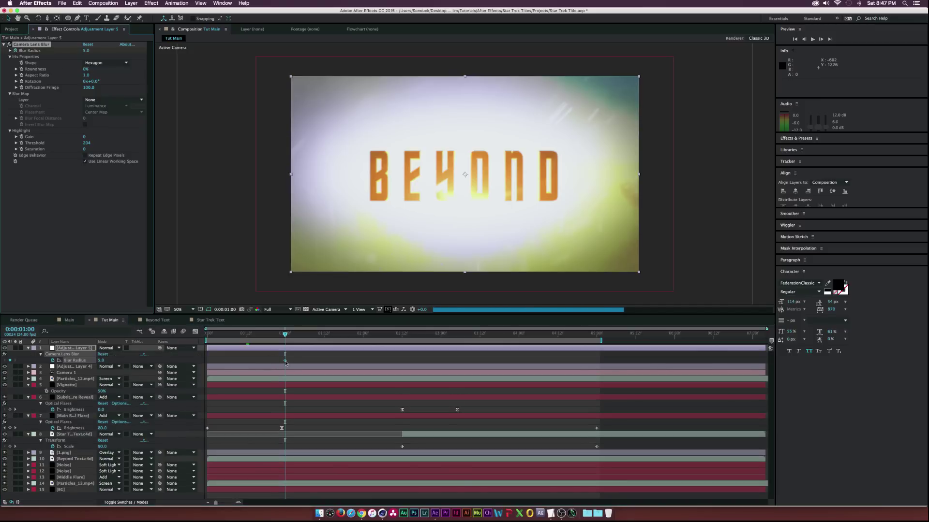
left_click_drag(239, 361, 208, 361)
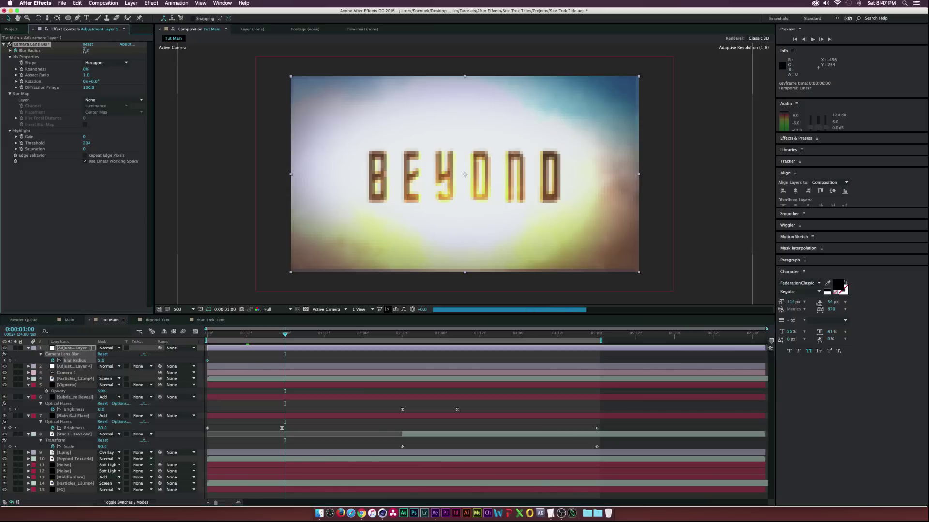
left_click(86, 50)
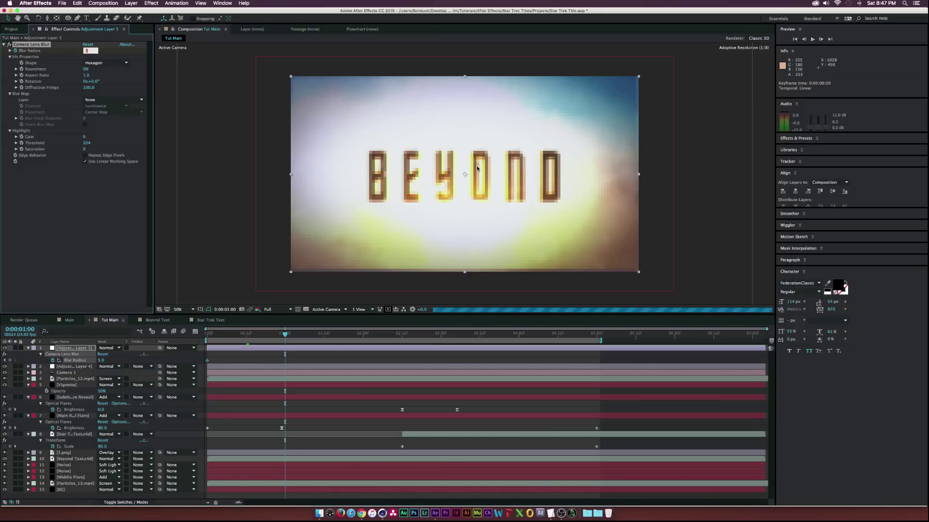
type("0")
left_click(62, 194)
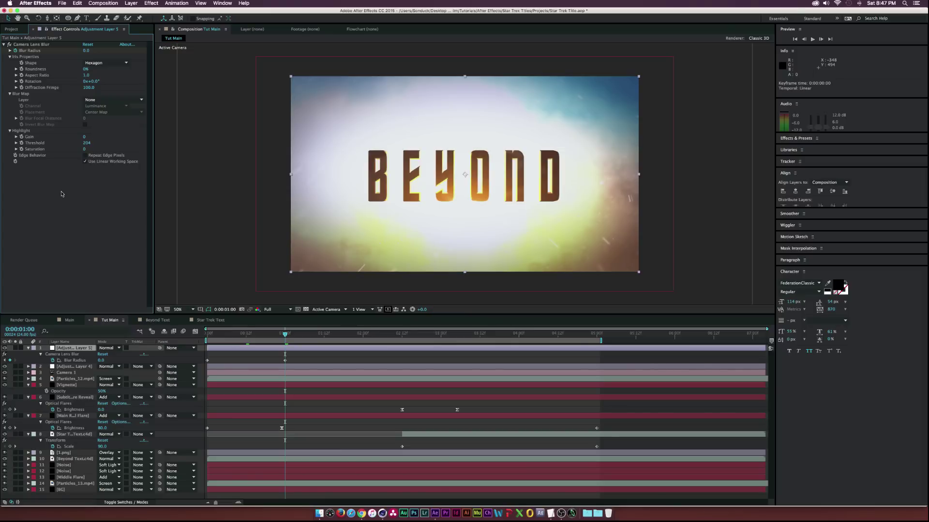
Ease the Blur Radius keyframe at 0:00:01:00 and enter 5 for the Blur Radius at 0:00:00:00.
left_click_drag(217, 338, 306, 365)
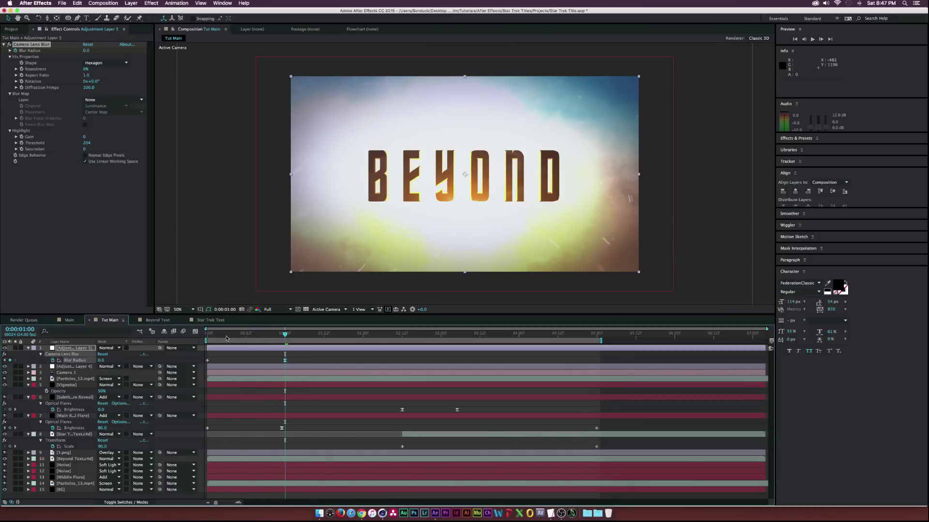
left_click_drag(225, 338, 194, 336)
left_click(85, 51)
type("5")
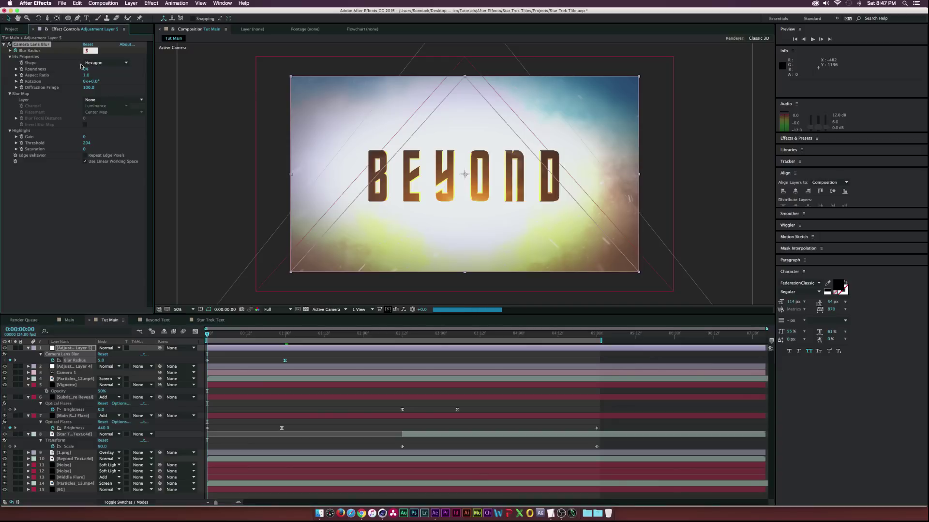
left_click(167, 250)
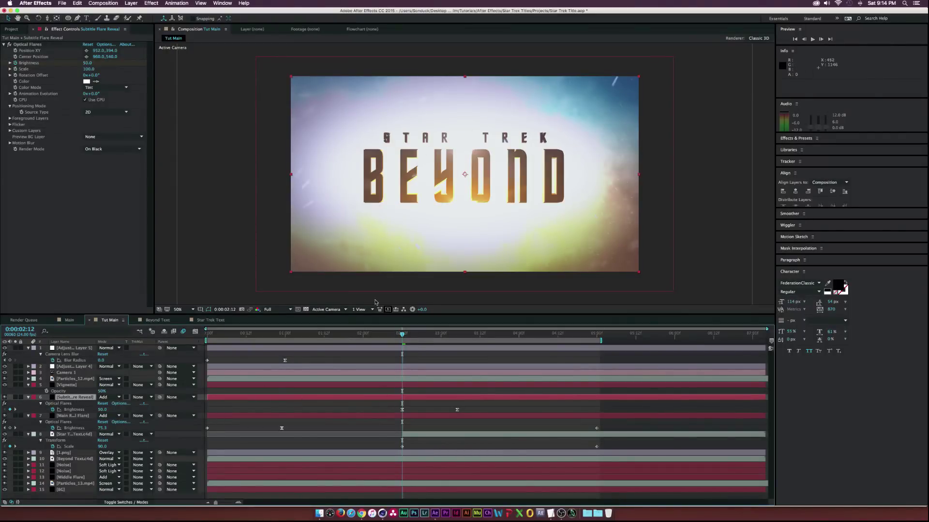
Add a Brightness keyframe of 0 to the Subtitle Flare Reveal layer at 0:00:02:06.
left_click_drag(393, 335, 383, 334)
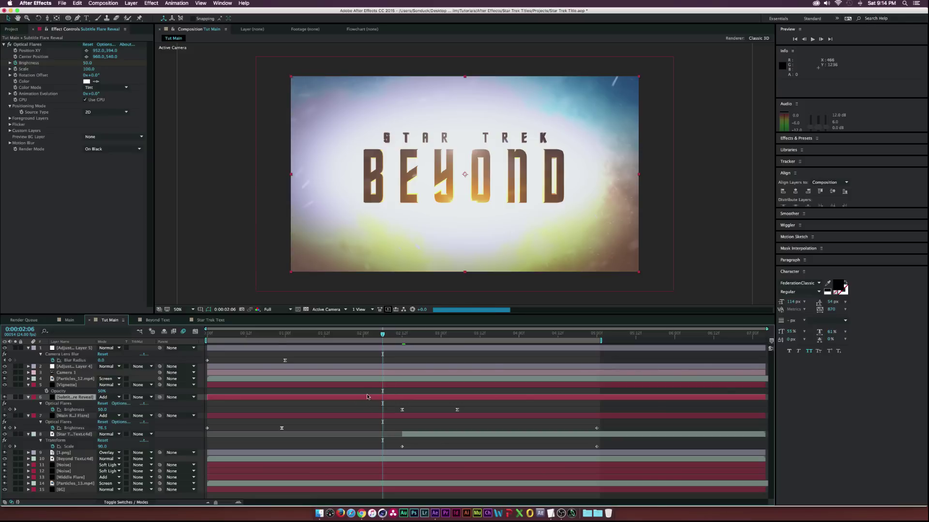
left_click(72, 398)
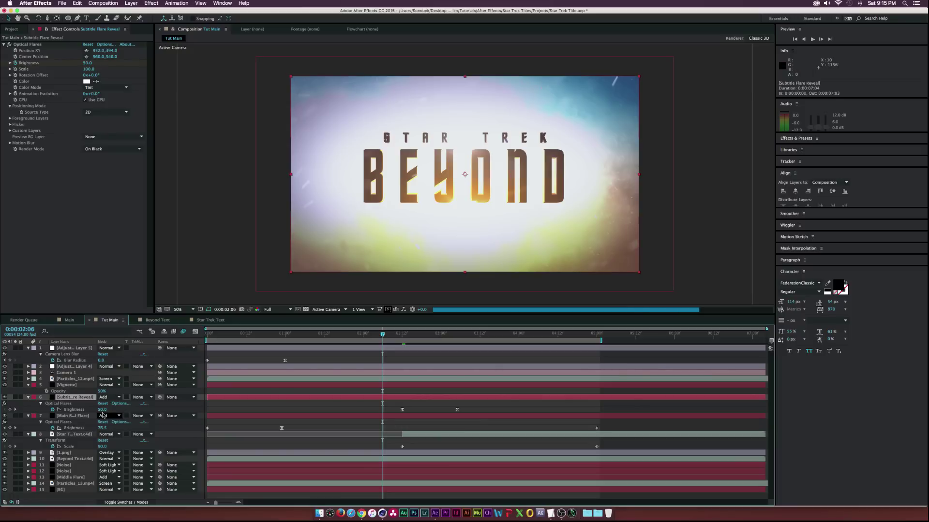
left_click(101, 410)
type("0")
left_click(129, 406)
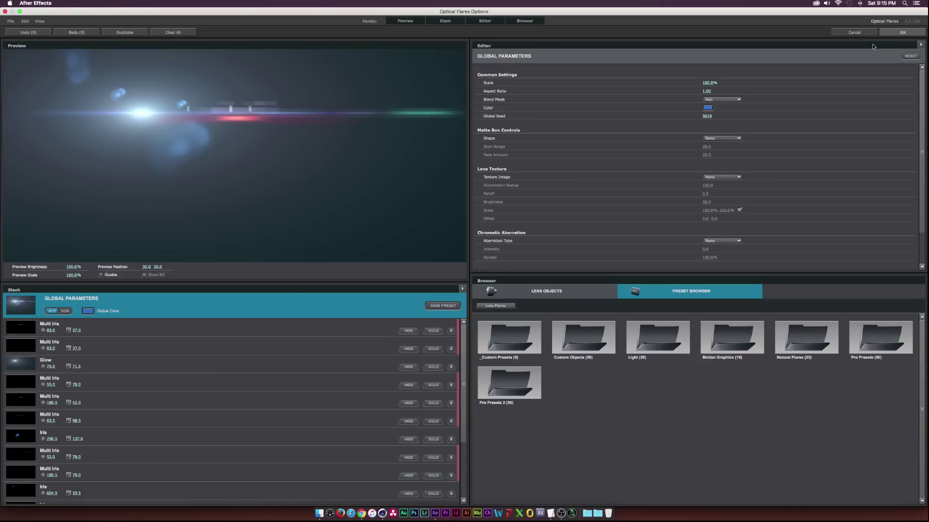
left_click(902, 32)
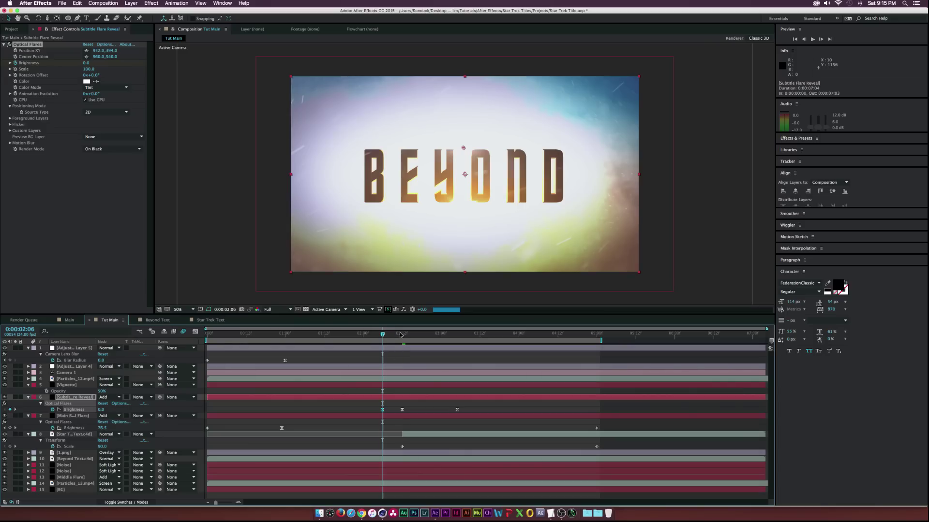
Set the Subtitle Flare Reveal's Brightness keyframe at 0:00:02:12 to 160.
left_click(400, 335)
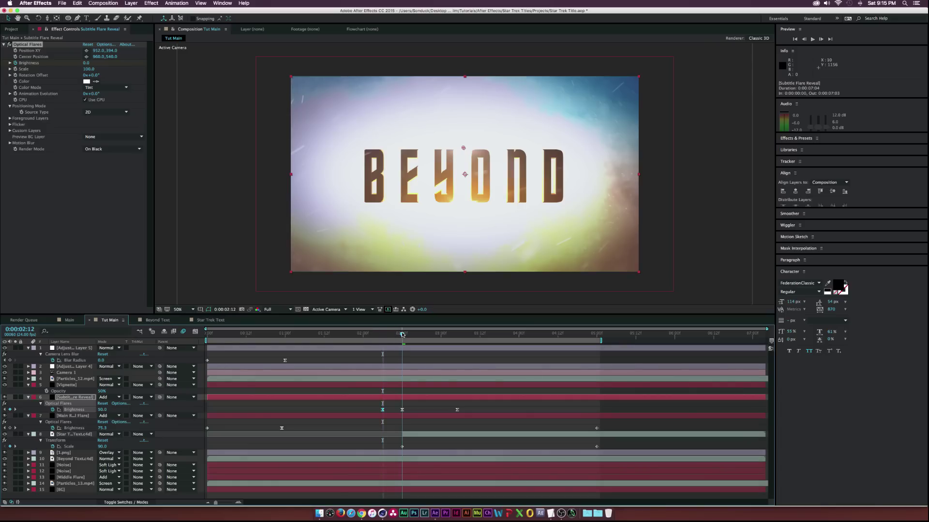
left_click(101, 409)
type("1")
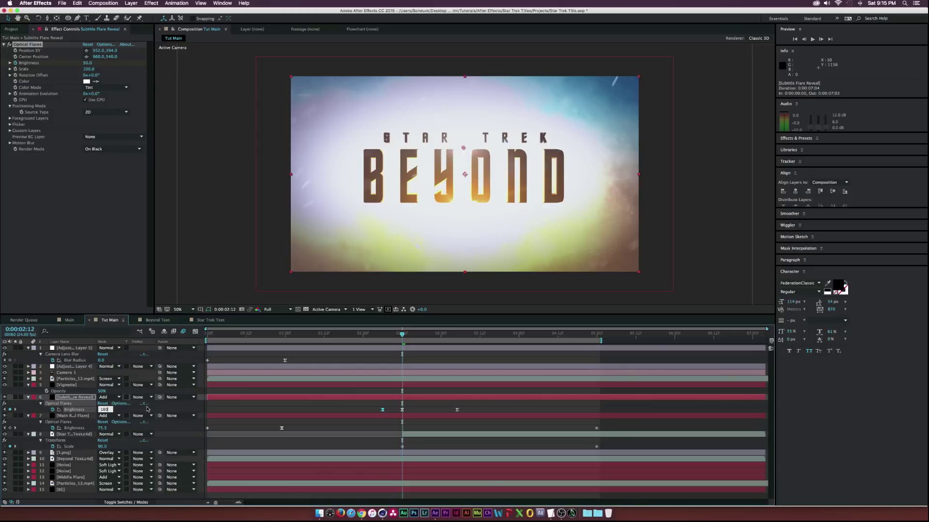
type("60")
key("Return")
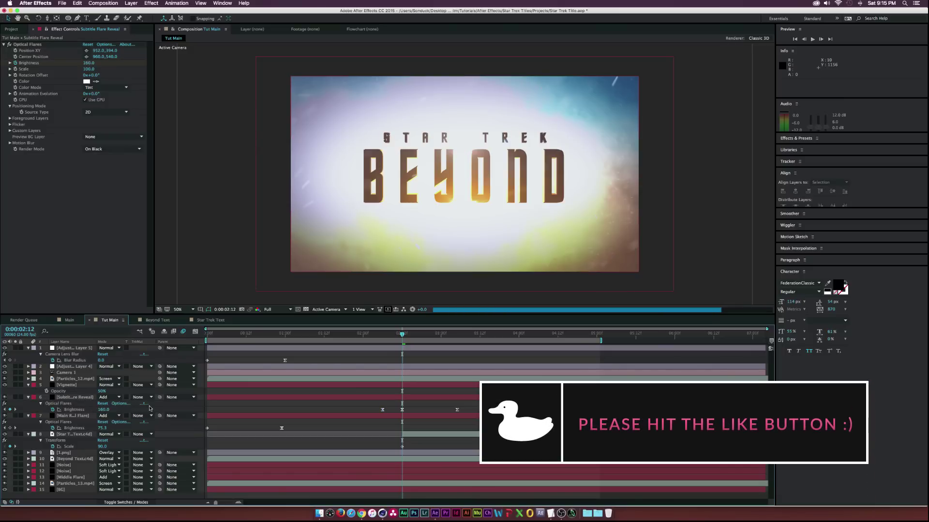